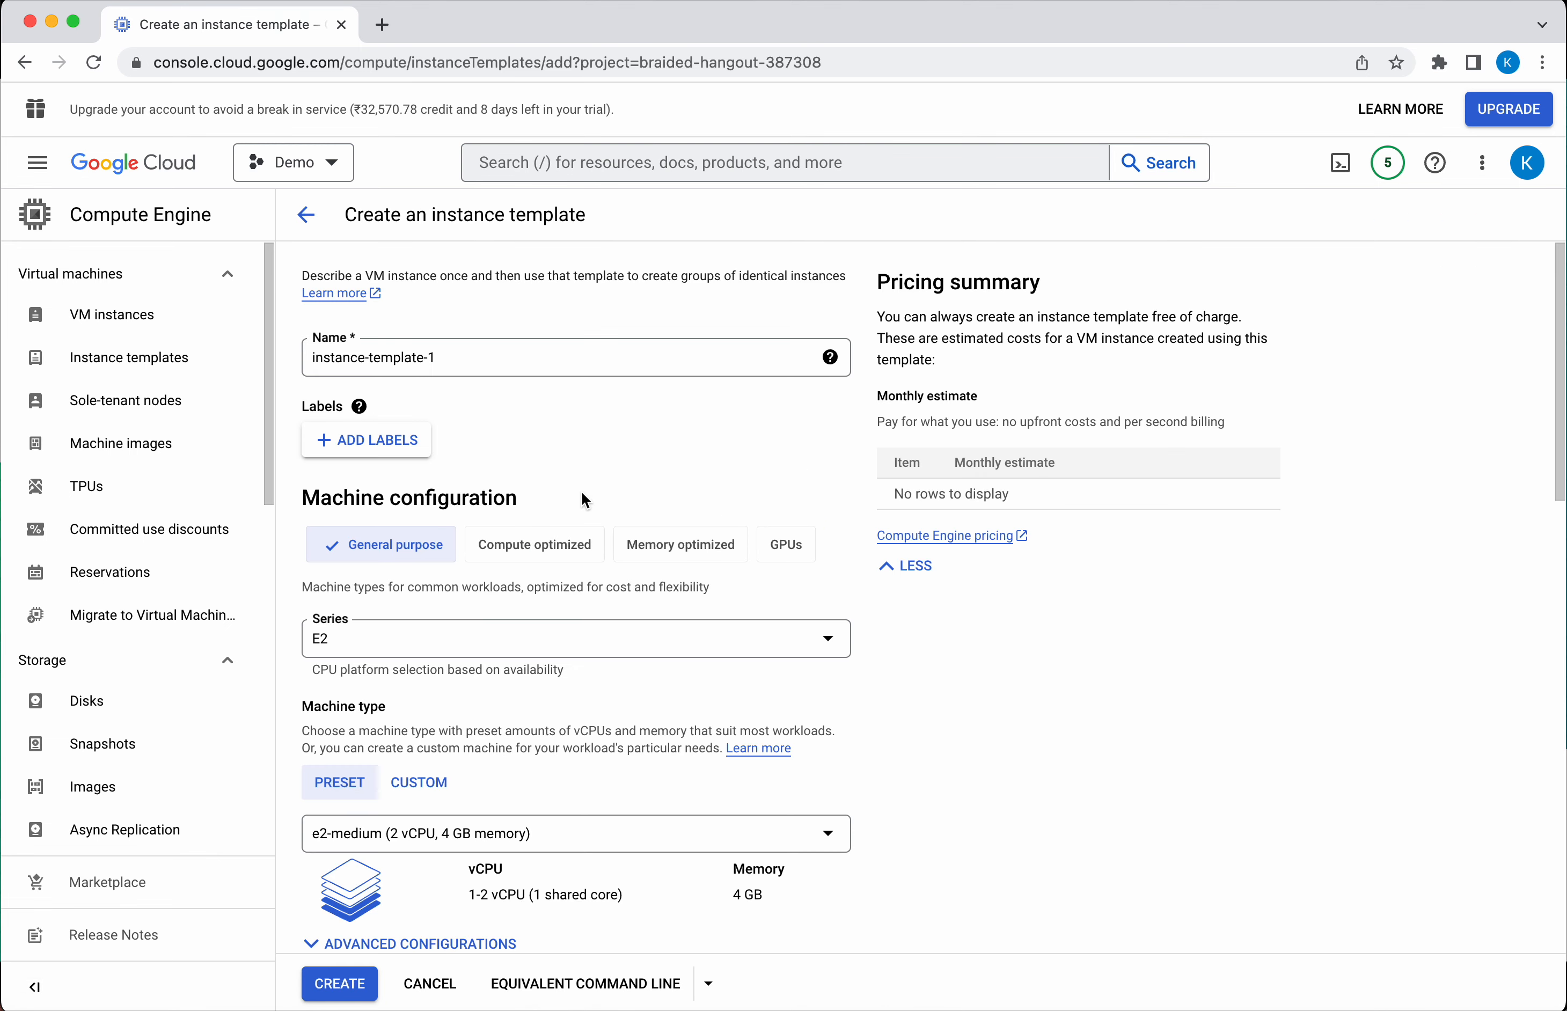
Name the instance template demo-template
{"action": "left_click", "coordinate": [440, 358]}
{"action": "key", "text": "super+a"}
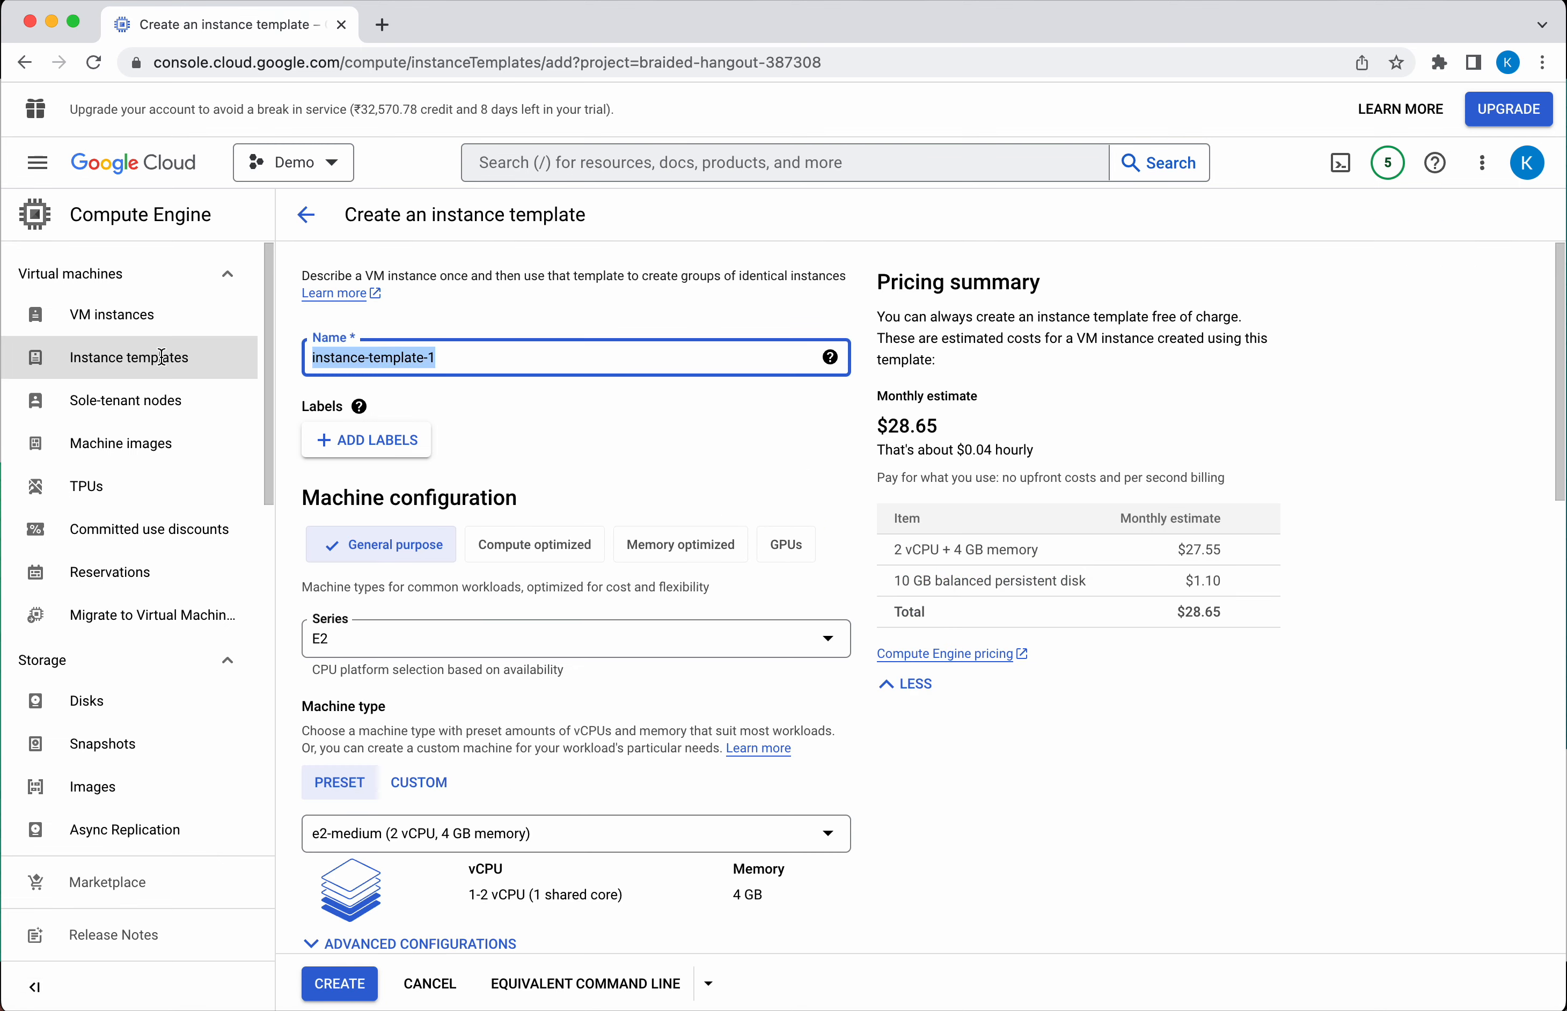
{"action": "type", "text": "demo-"}
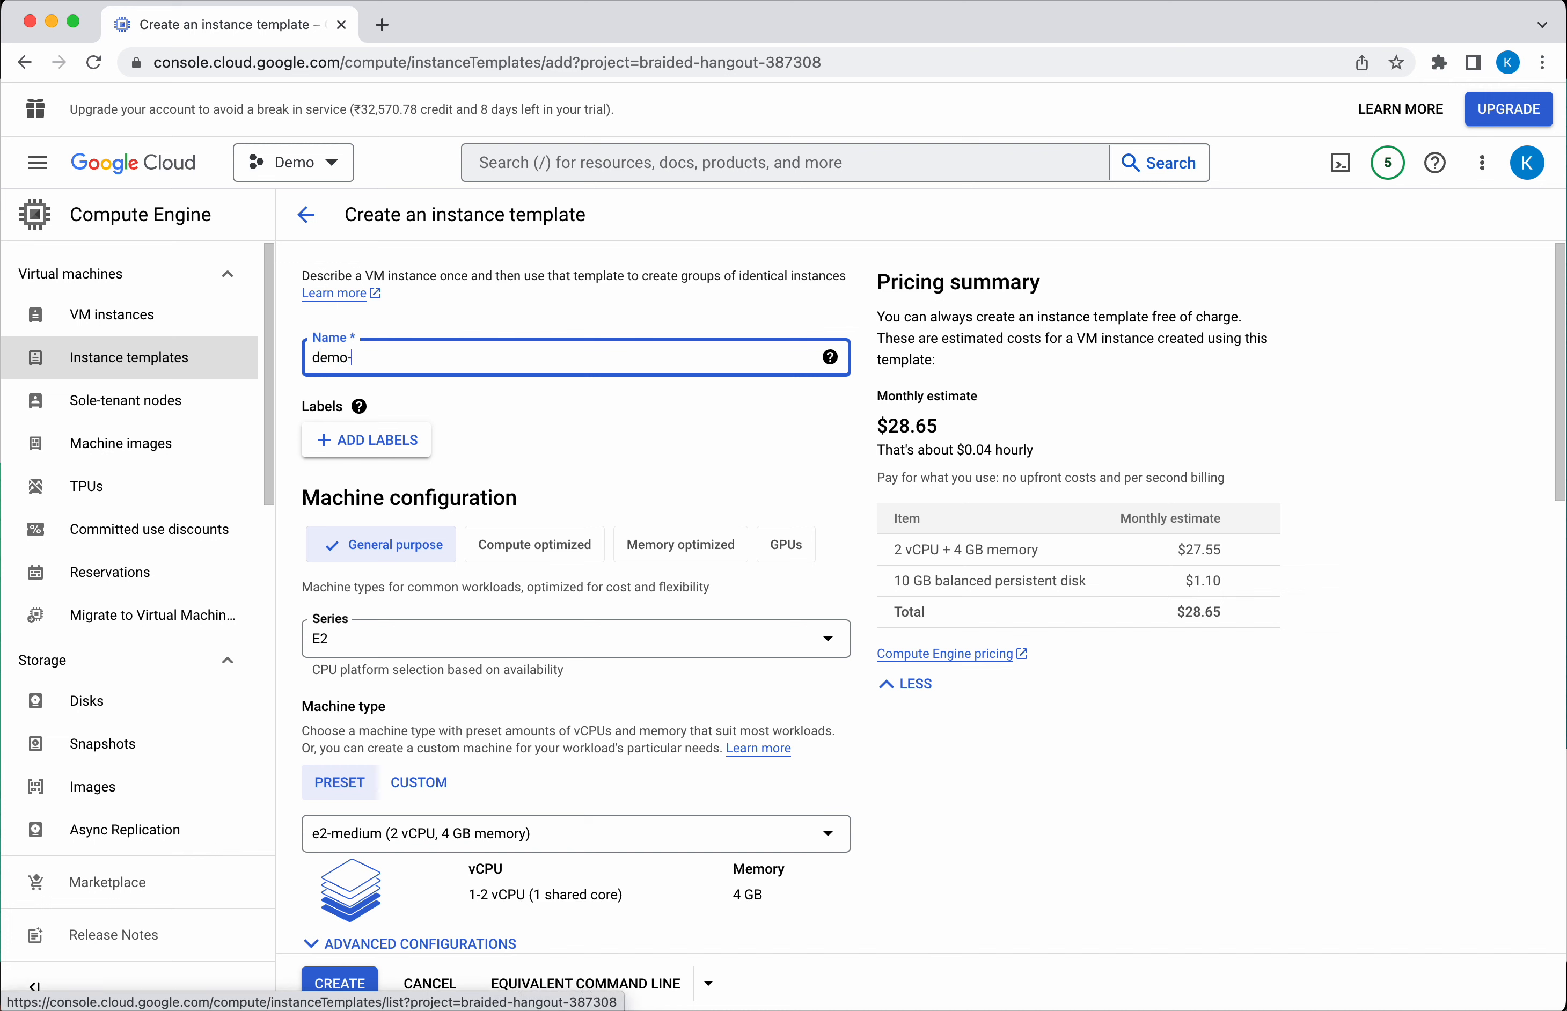
{"action": "type", "text": "template"}
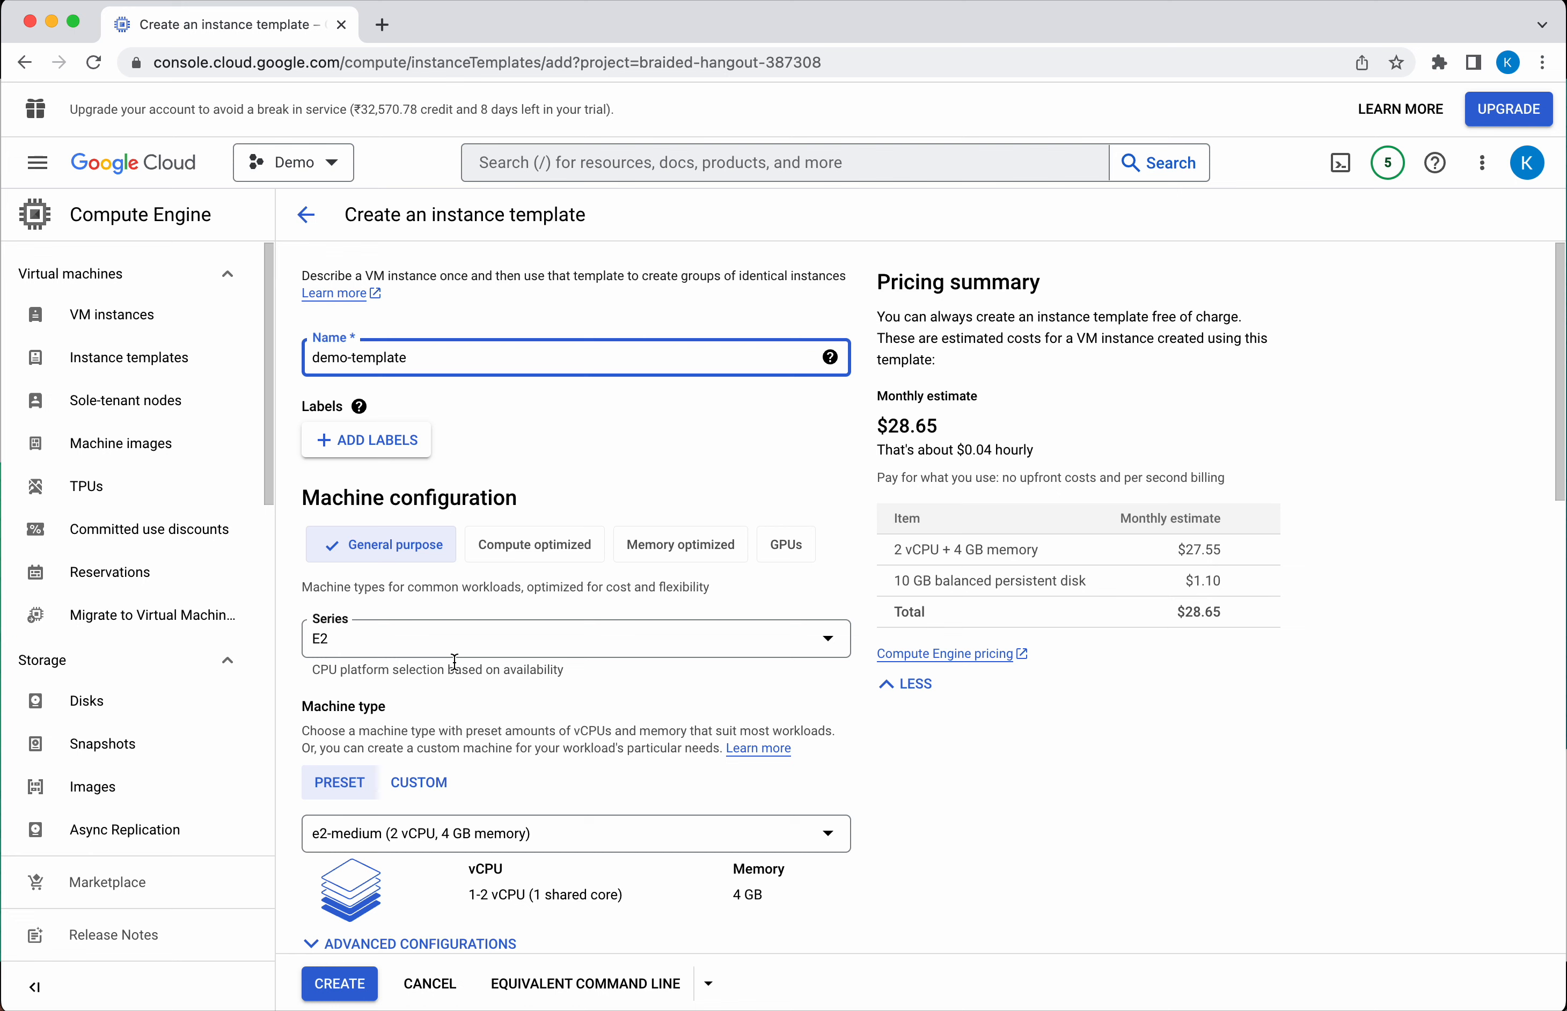
Compare the processor series offered for the General purpose and Compute optimized machine families
{"action": "left_click", "coordinate": [470, 648]}
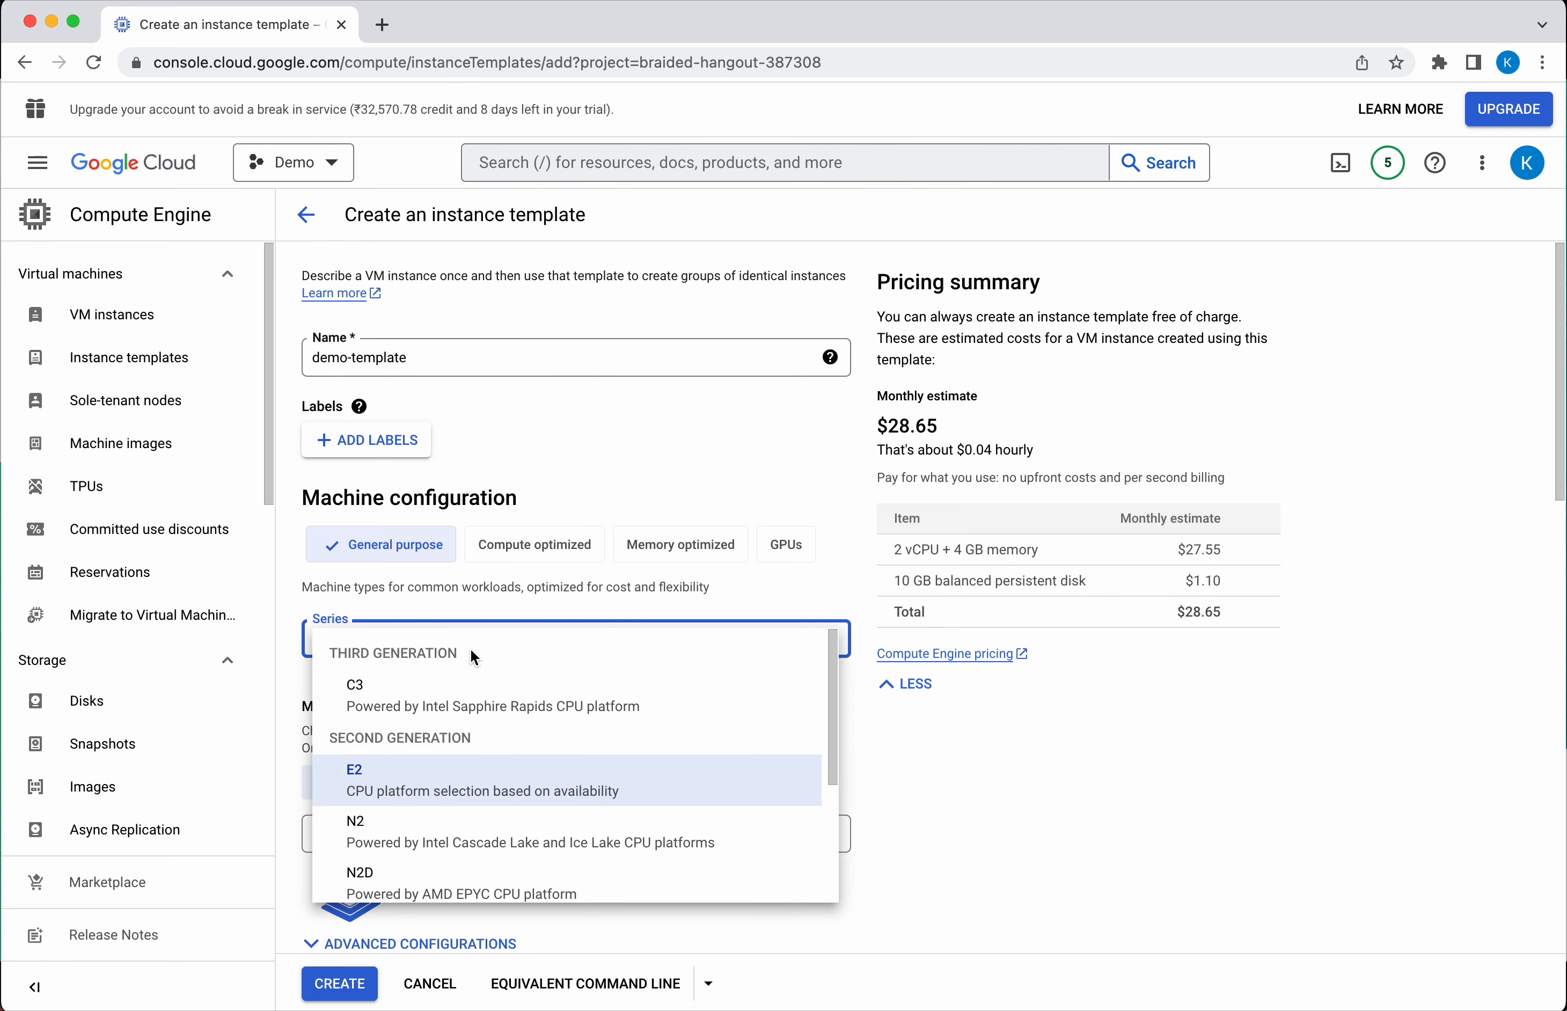
{"action": "scroll", "coordinate": [493, 731], "scroll_direction": "down", "scroll_amount": 3}
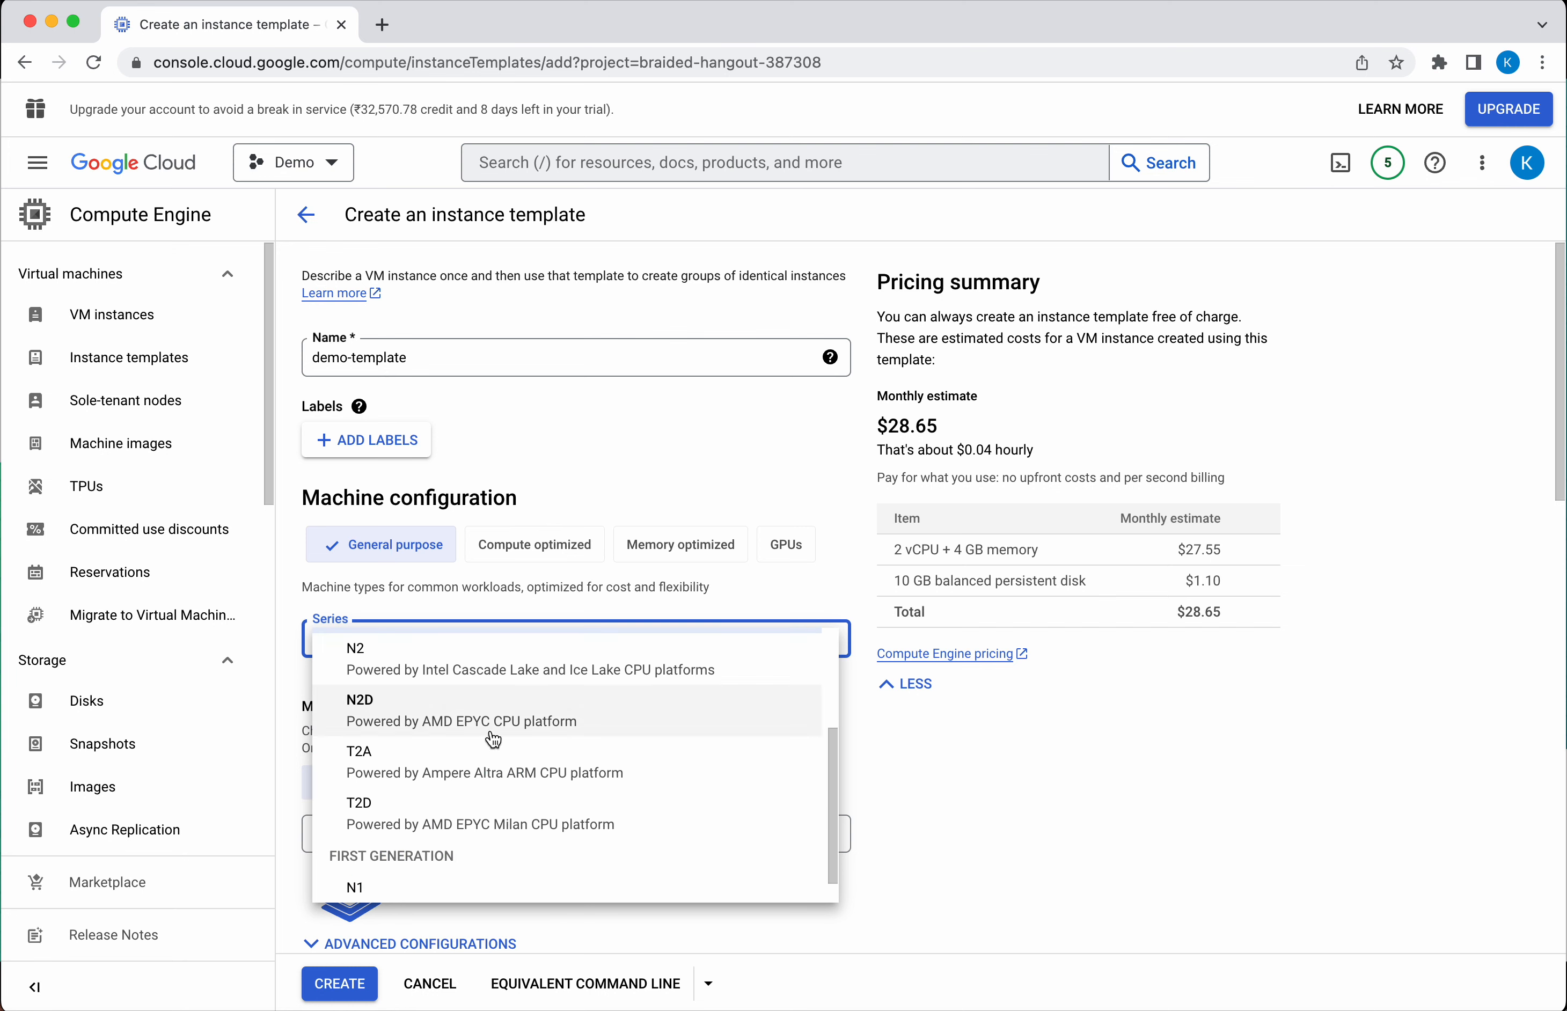
{"action": "scroll", "coordinate": [492, 738], "scroll_direction": "down", "scroll_amount": 1}
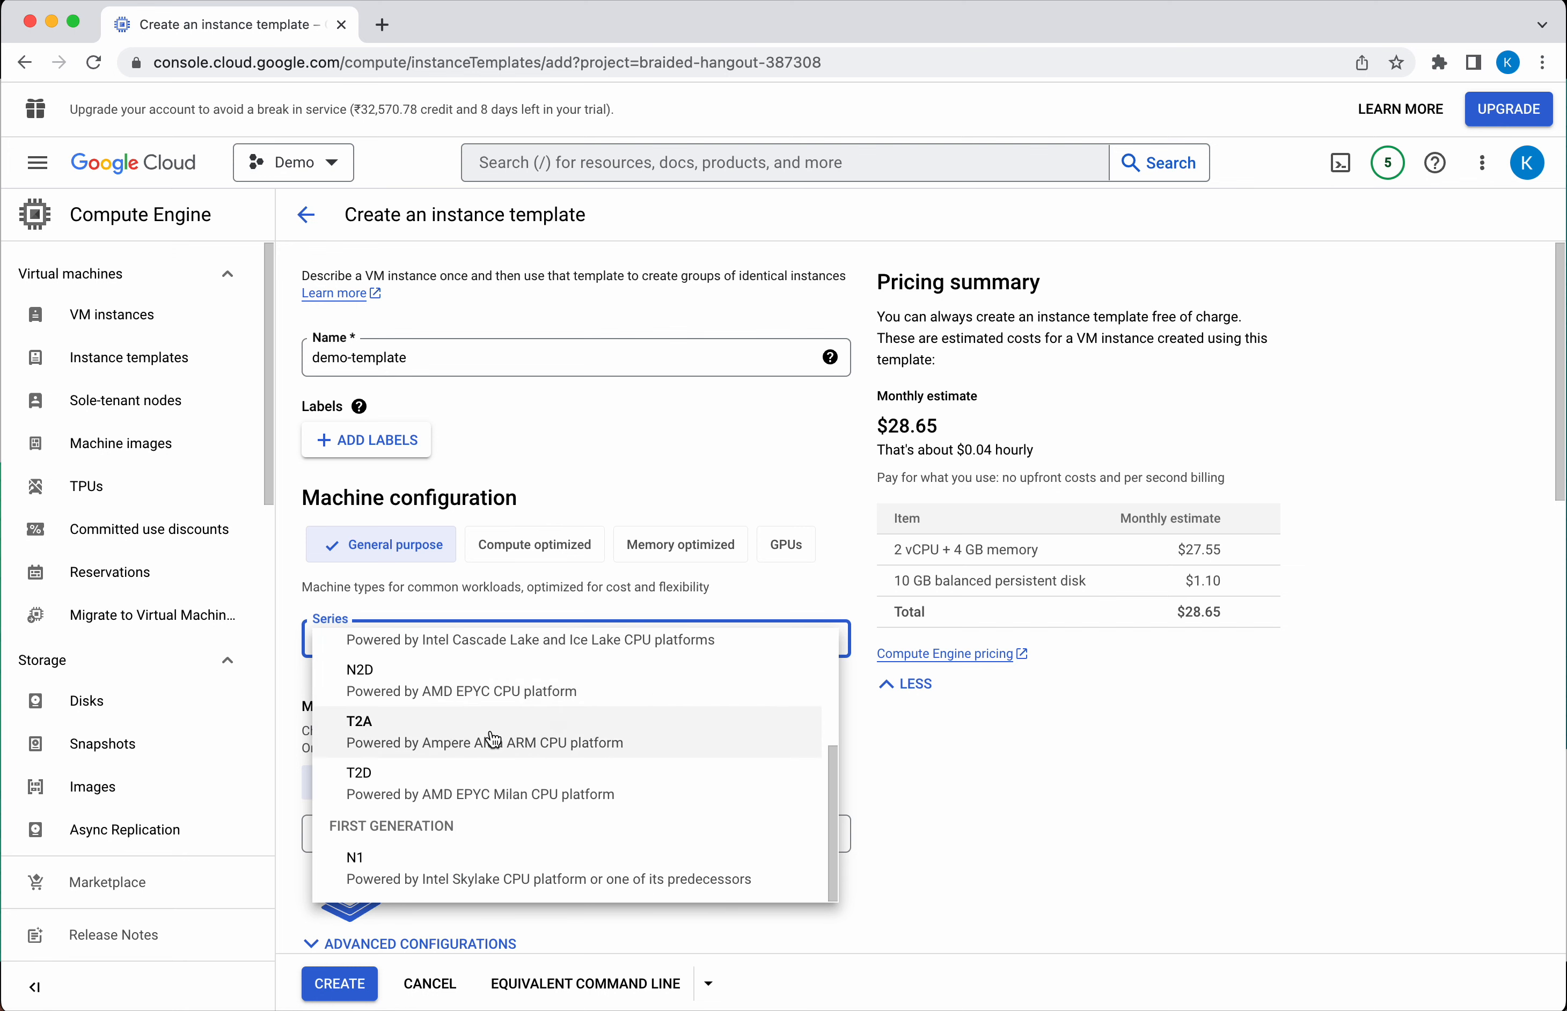
{"action": "scroll", "coordinate": [492, 739], "scroll_direction": "up", "scroll_amount": 4}
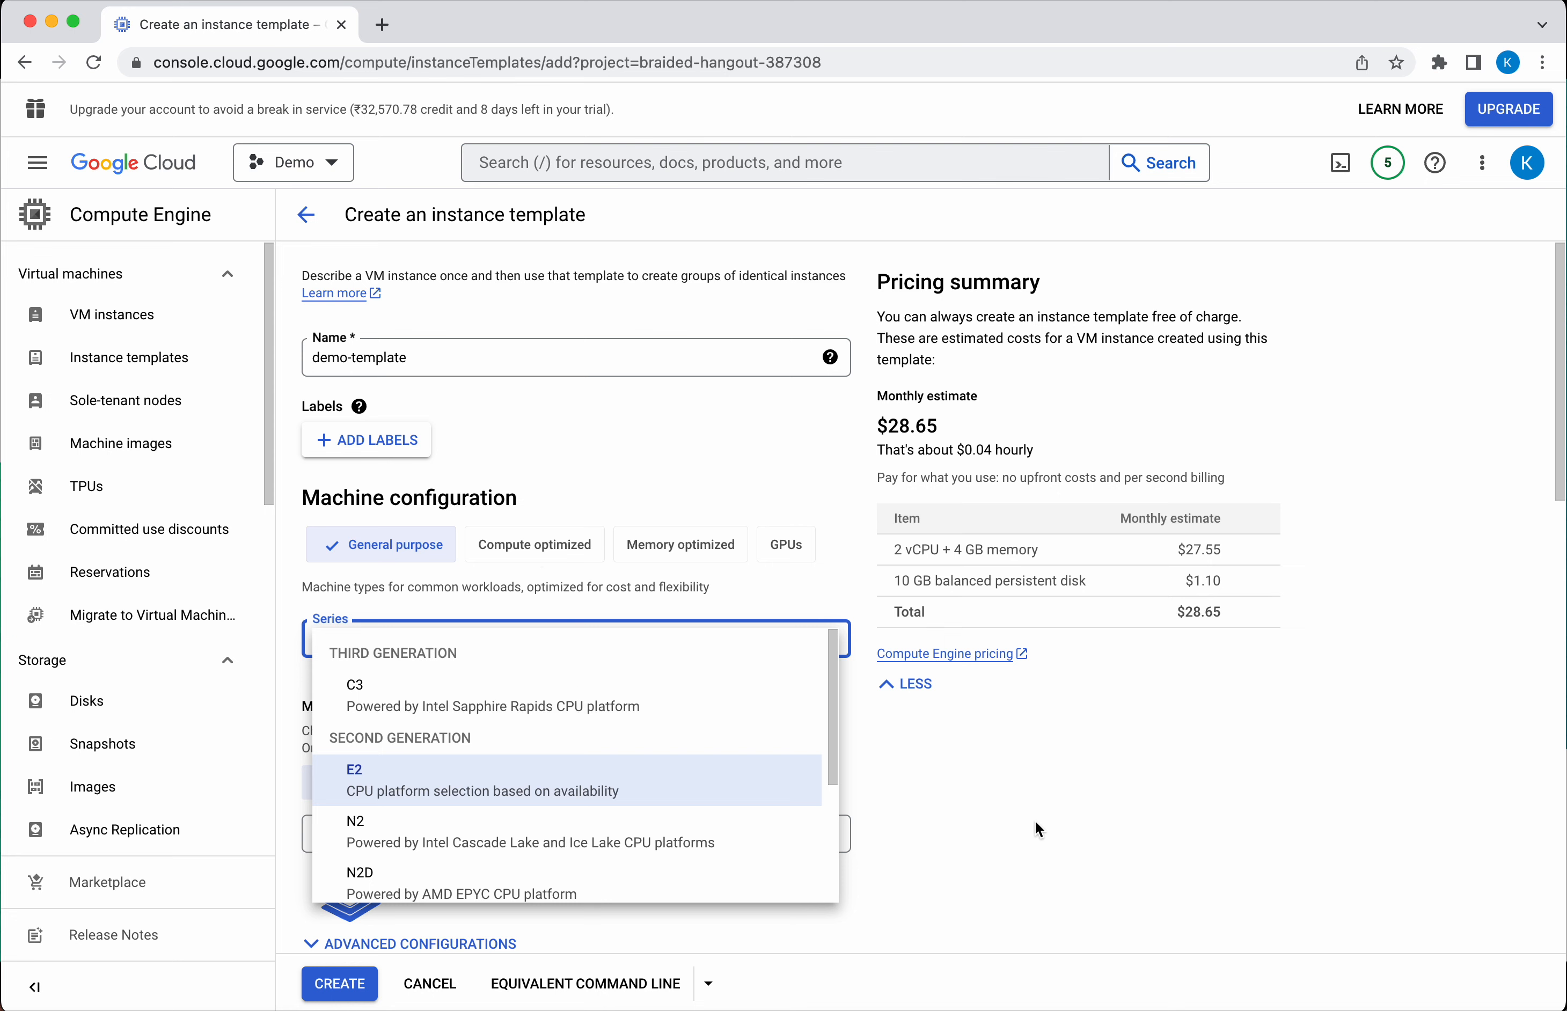
{"action": "left_click", "coordinate": [523, 558]}
{"action": "left_click", "coordinate": [509, 563]}
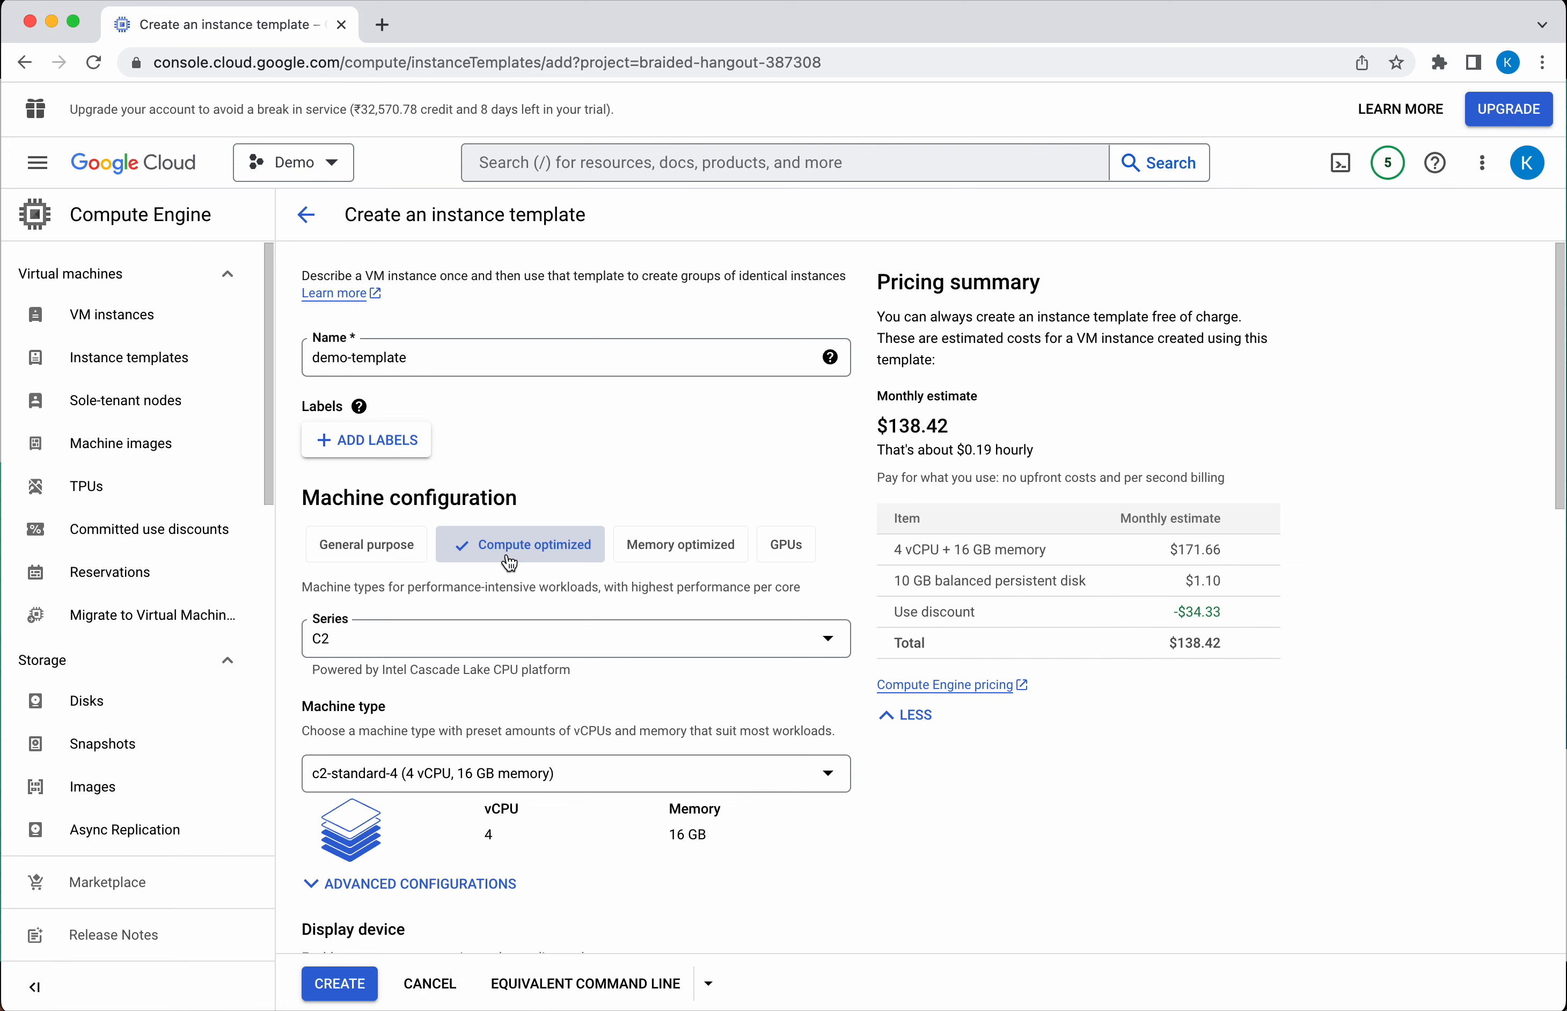
{"action": "left_click", "coordinate": [505, 631]}
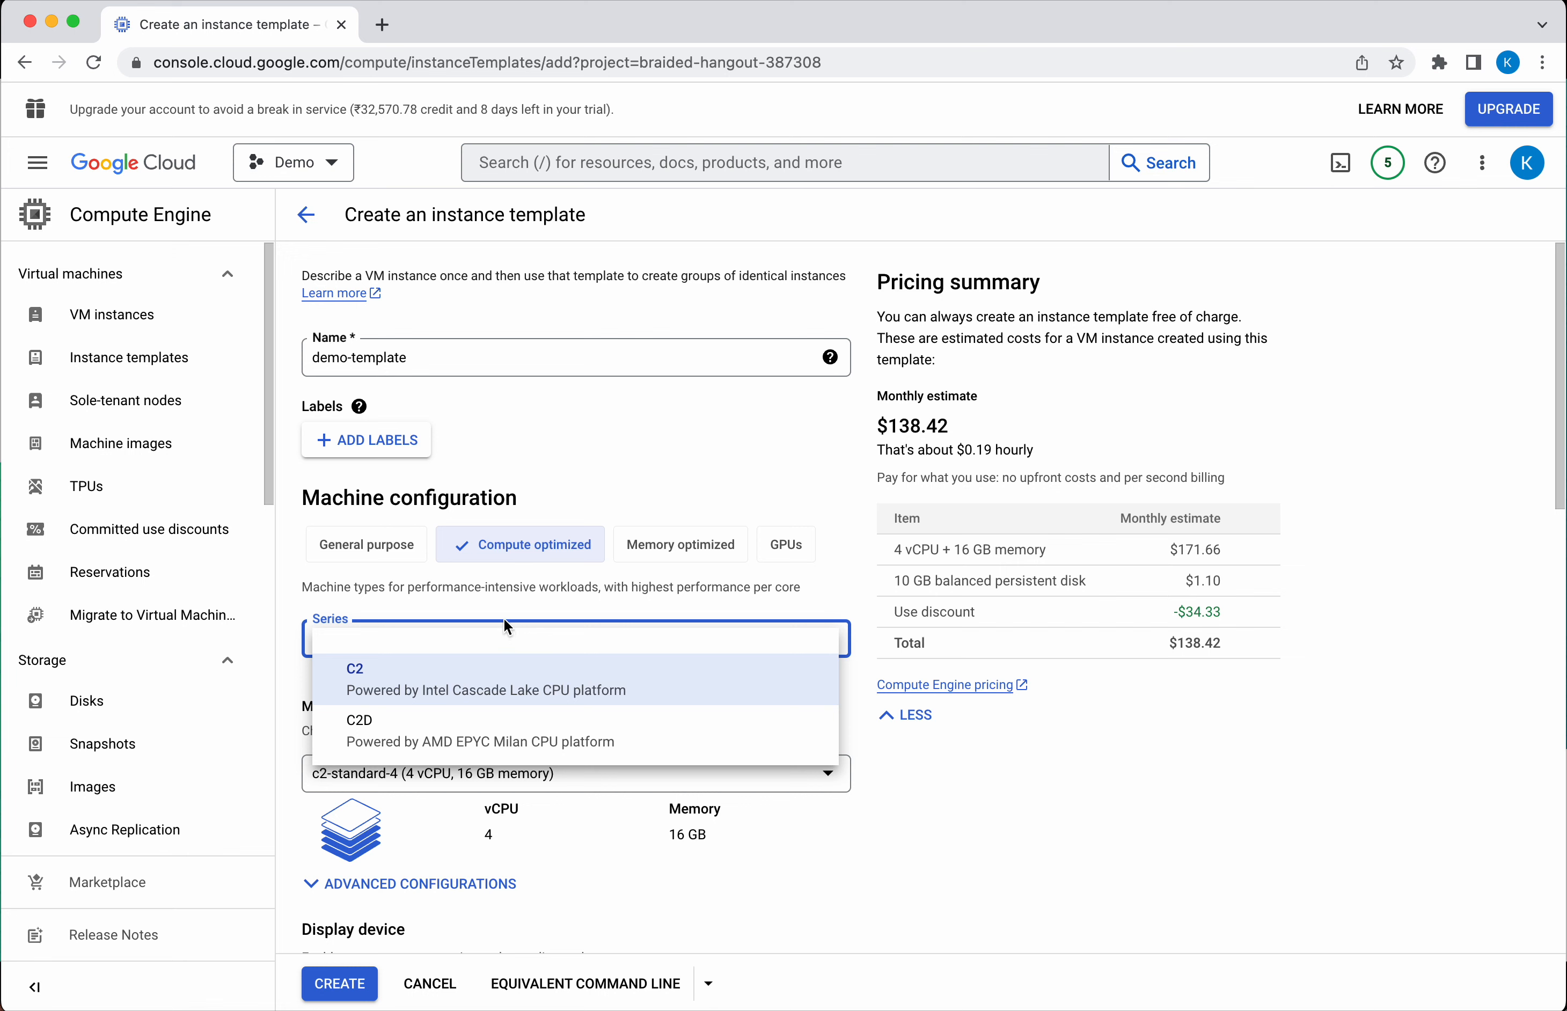
{"action": "left_click", "coordinate": [503, 600]}
Examine the series offered for Memory optimized machines and the GPU types available in the GPUs family
{"action": "left_click", "coordinate": [702, 558]}
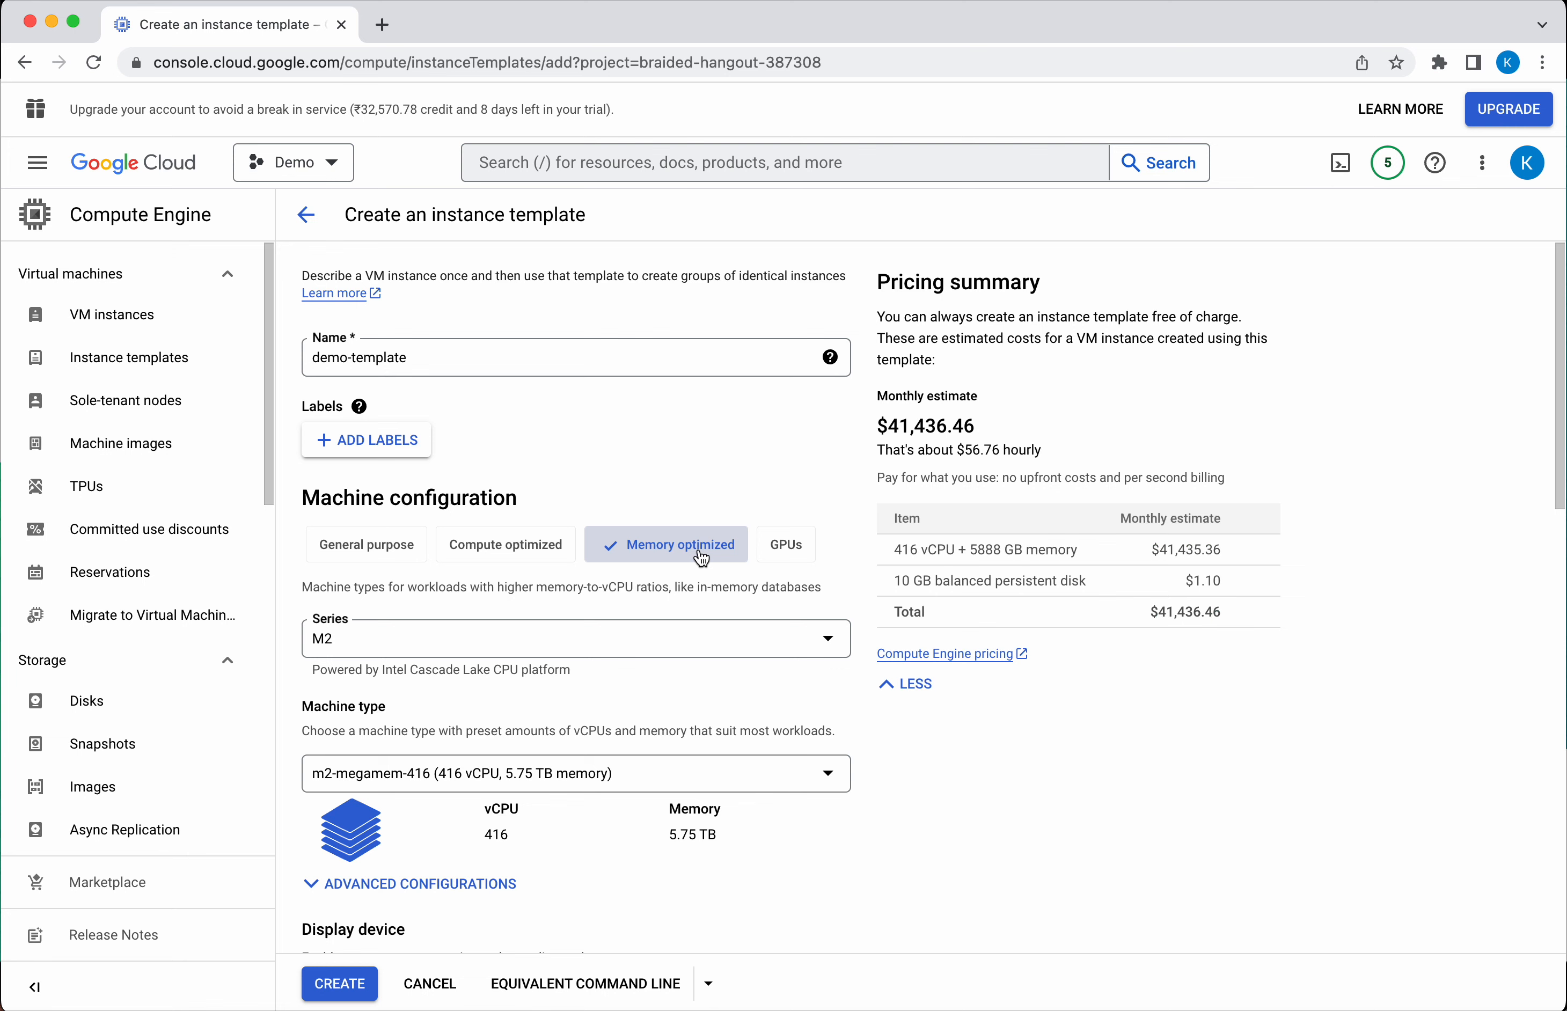
{"action": "left_click", "coordinate": [709, 636]}
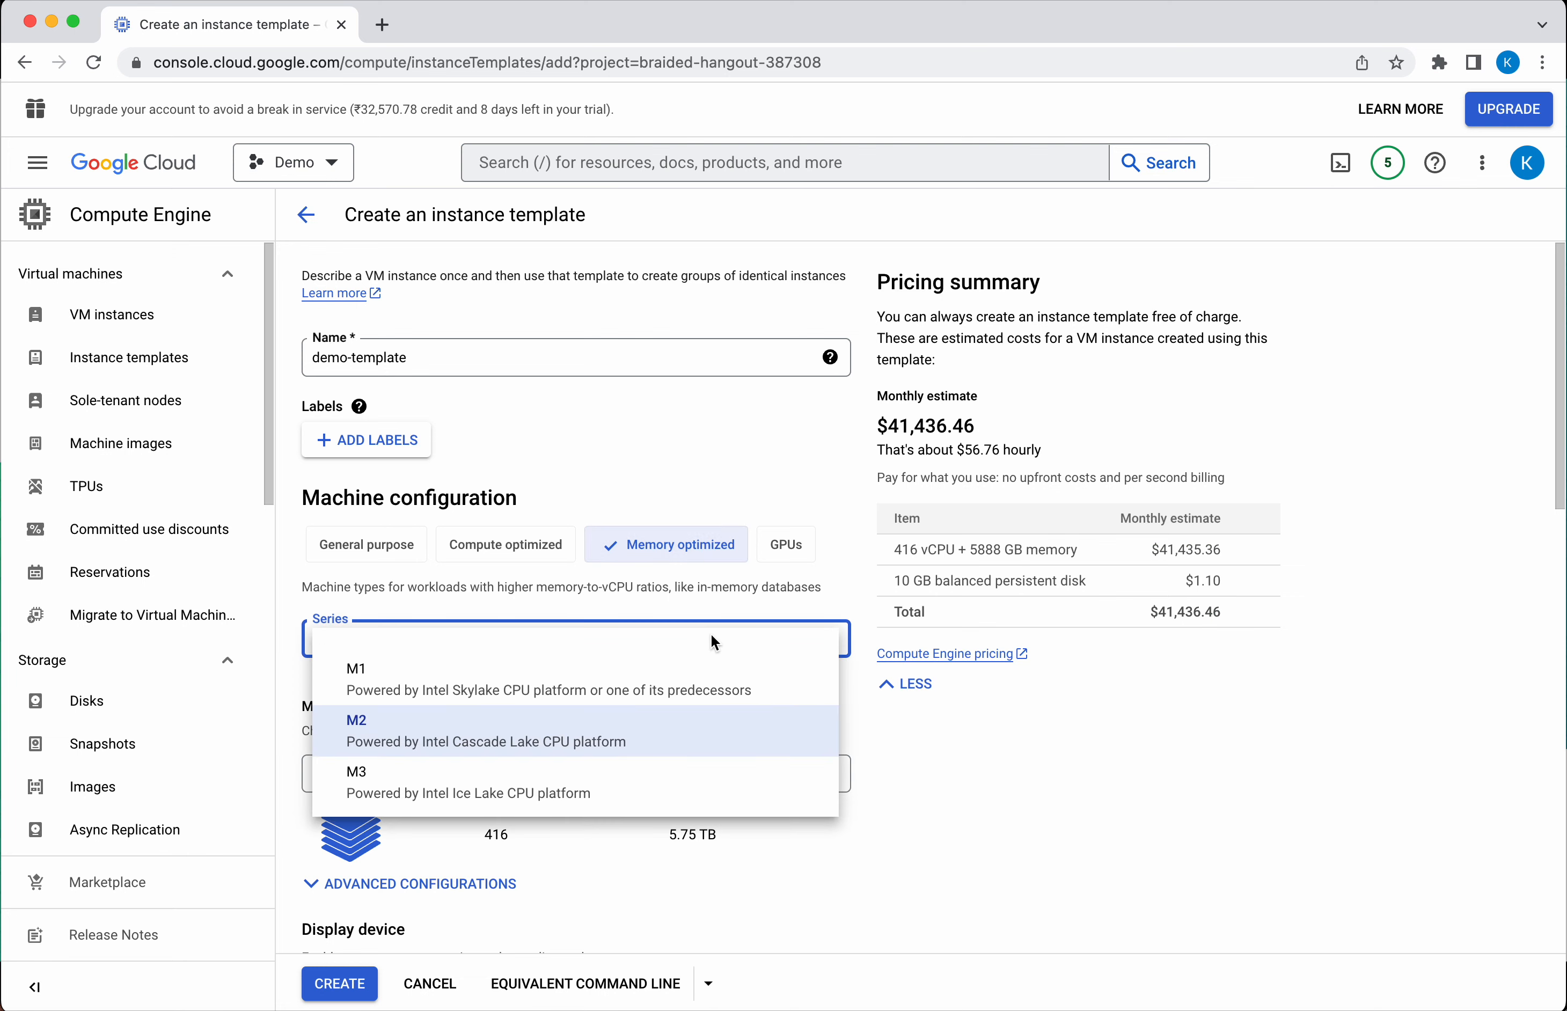
{"action": "left_click", "coordinate": [893, 724]}
{"action": "left_click", "coordinate": [783, 560]}
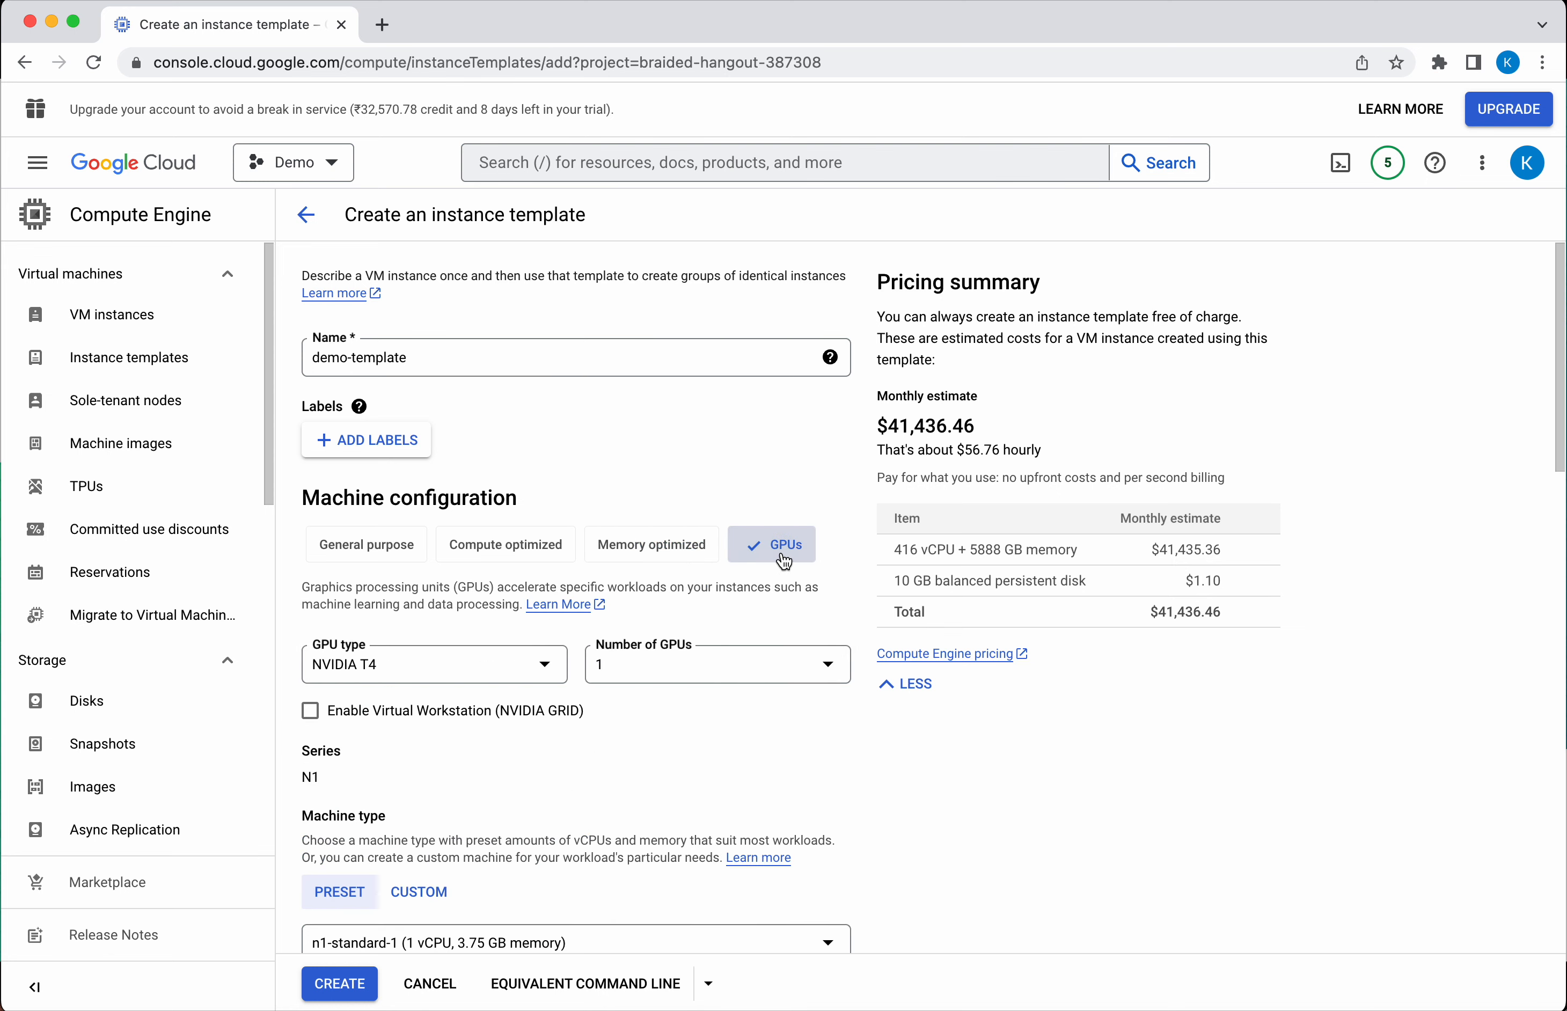
{"action": "left_click", "coordinate": [553, 678]}
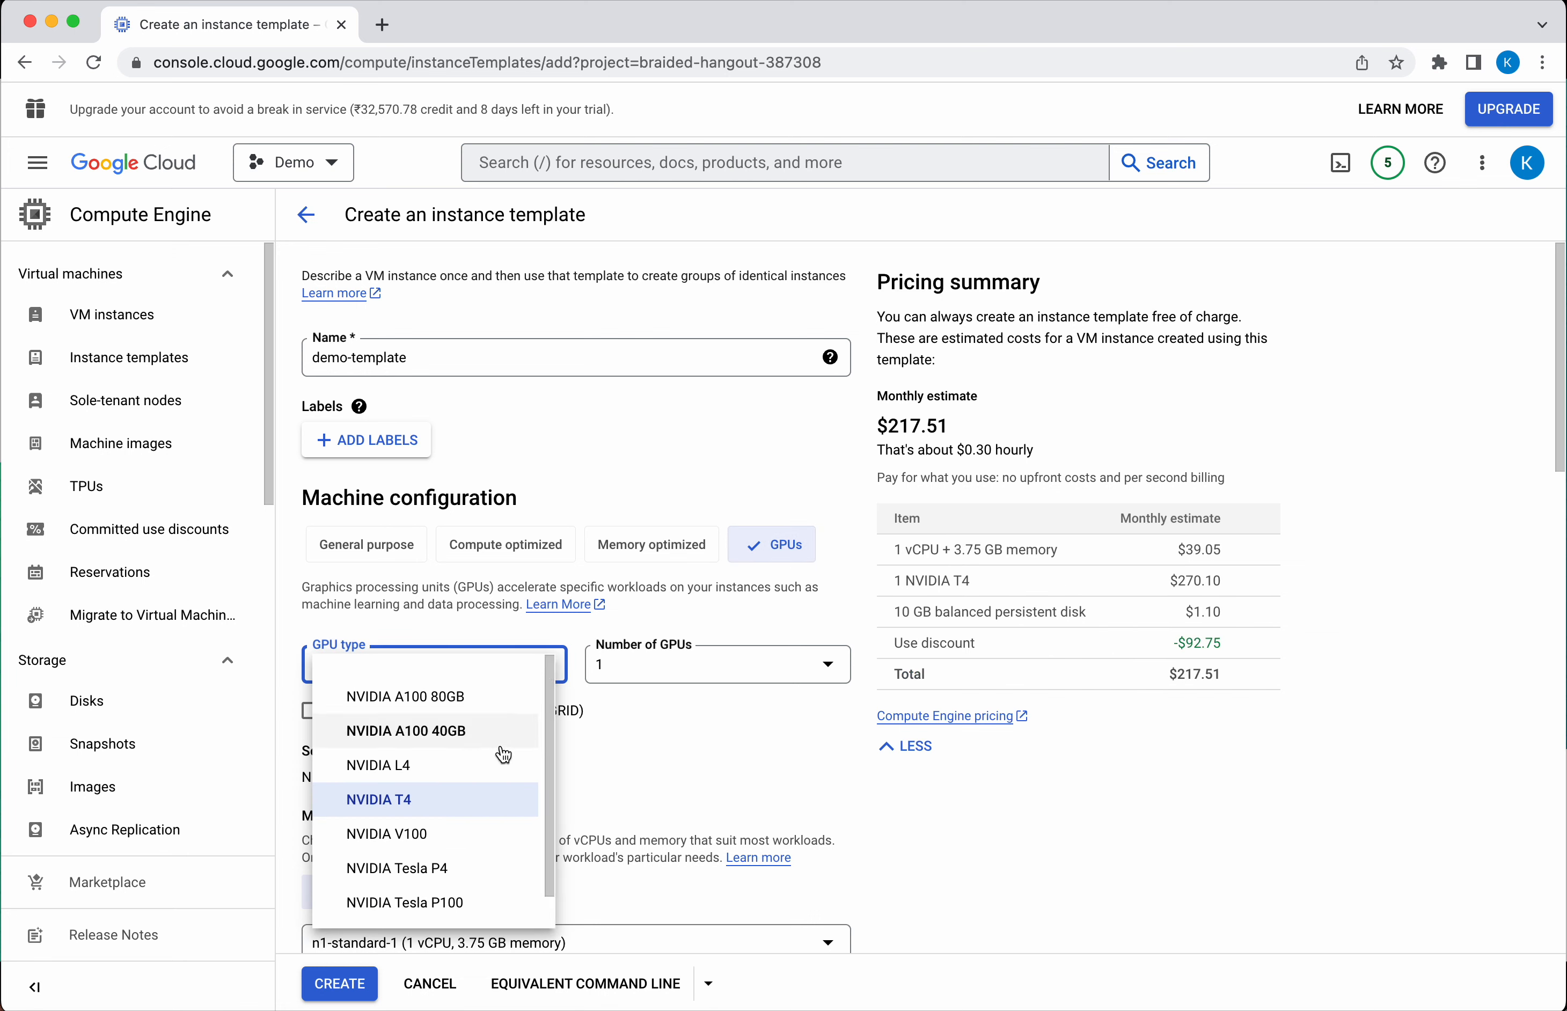
{"action": "left_click", "coordinate": [721, 753]}
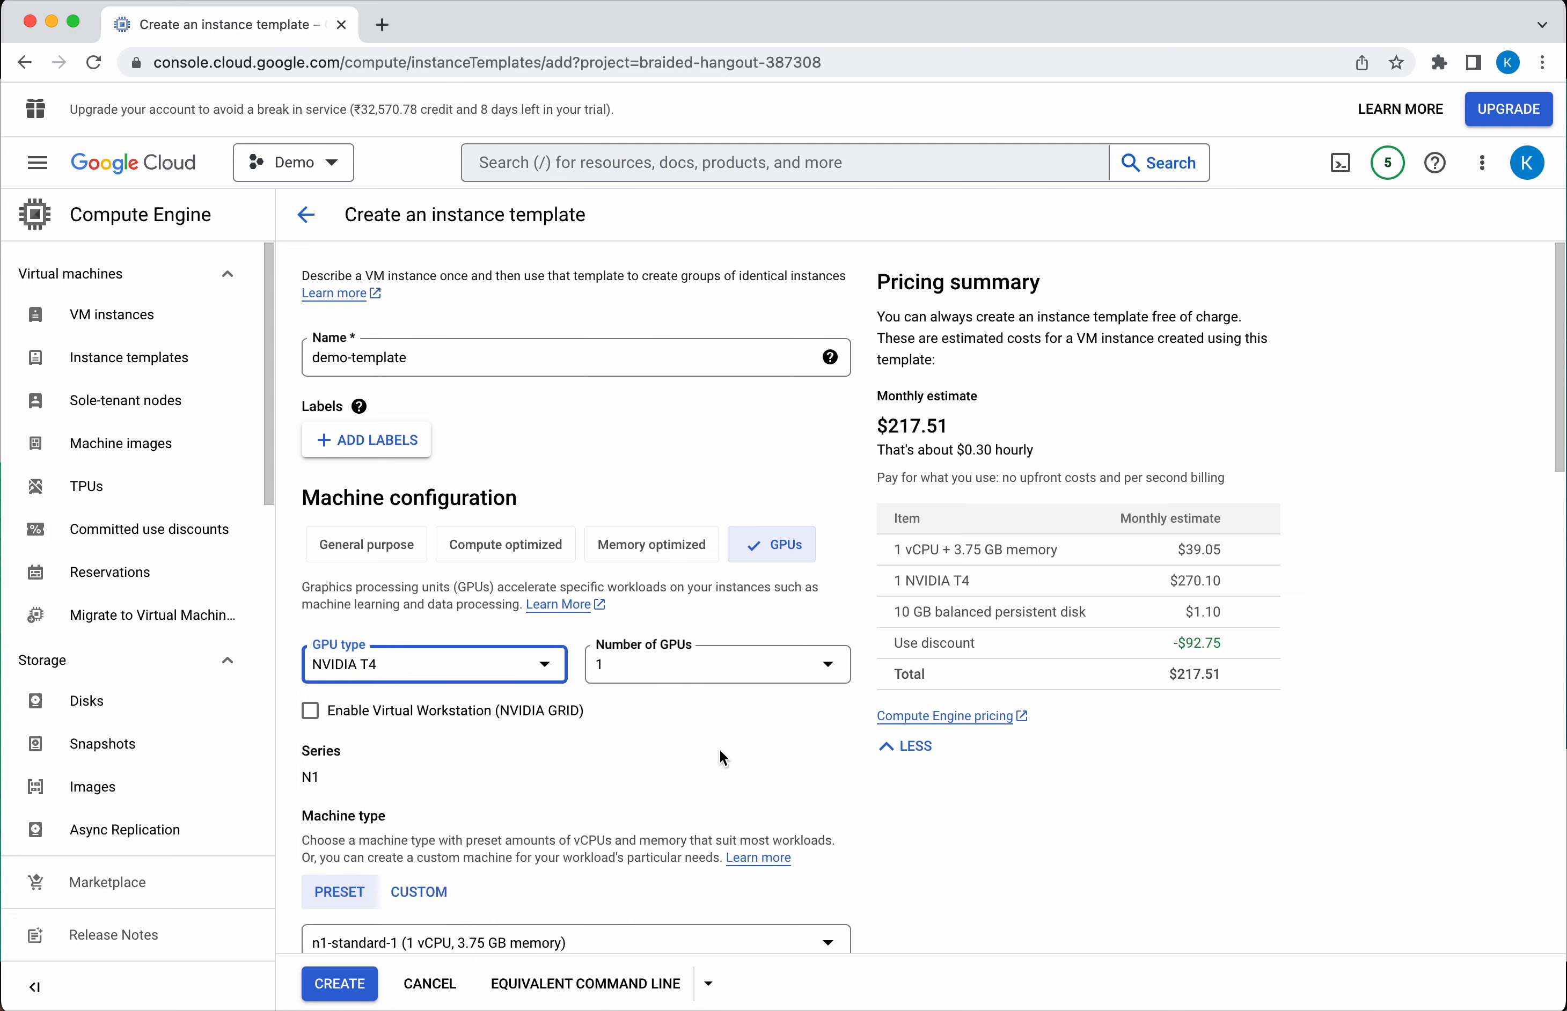
Choose the General purpose family and set the machine type to the shared-core e2-micro preset
{"action": "left_click", "coordinate": [387, 553]}
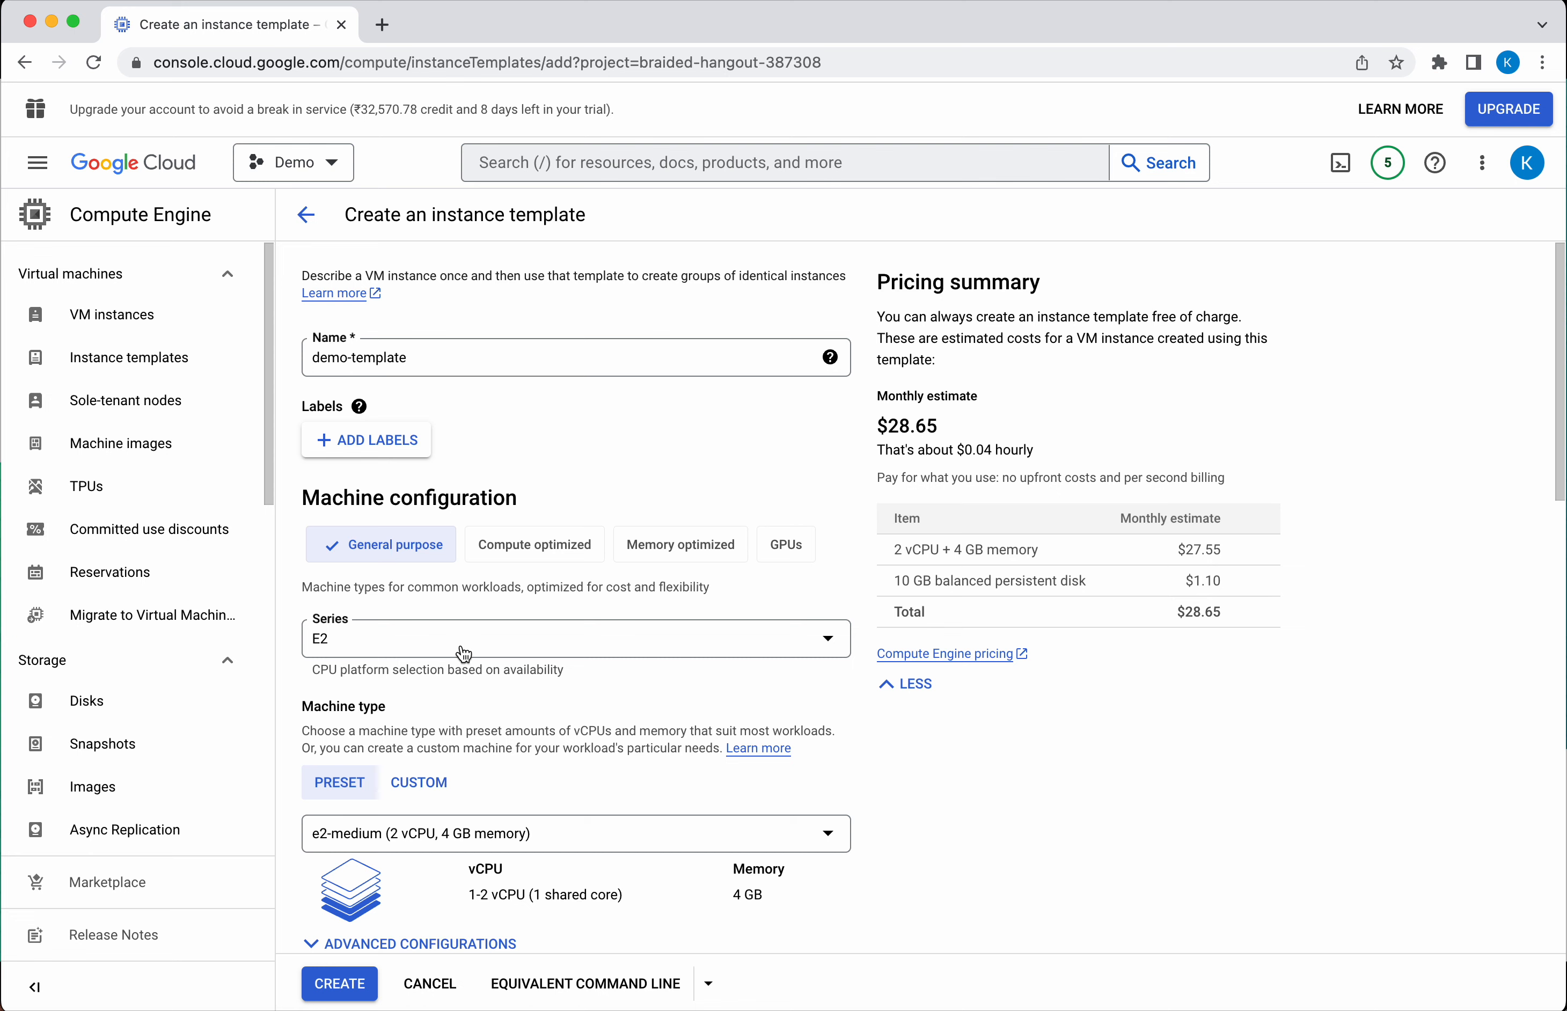
{"action": "scroll", "coordinate": [464, 655], "scroll_direction": "down", "scroll_amount": 3}
{"action": "left_click", "coordinate": [468, 686]}
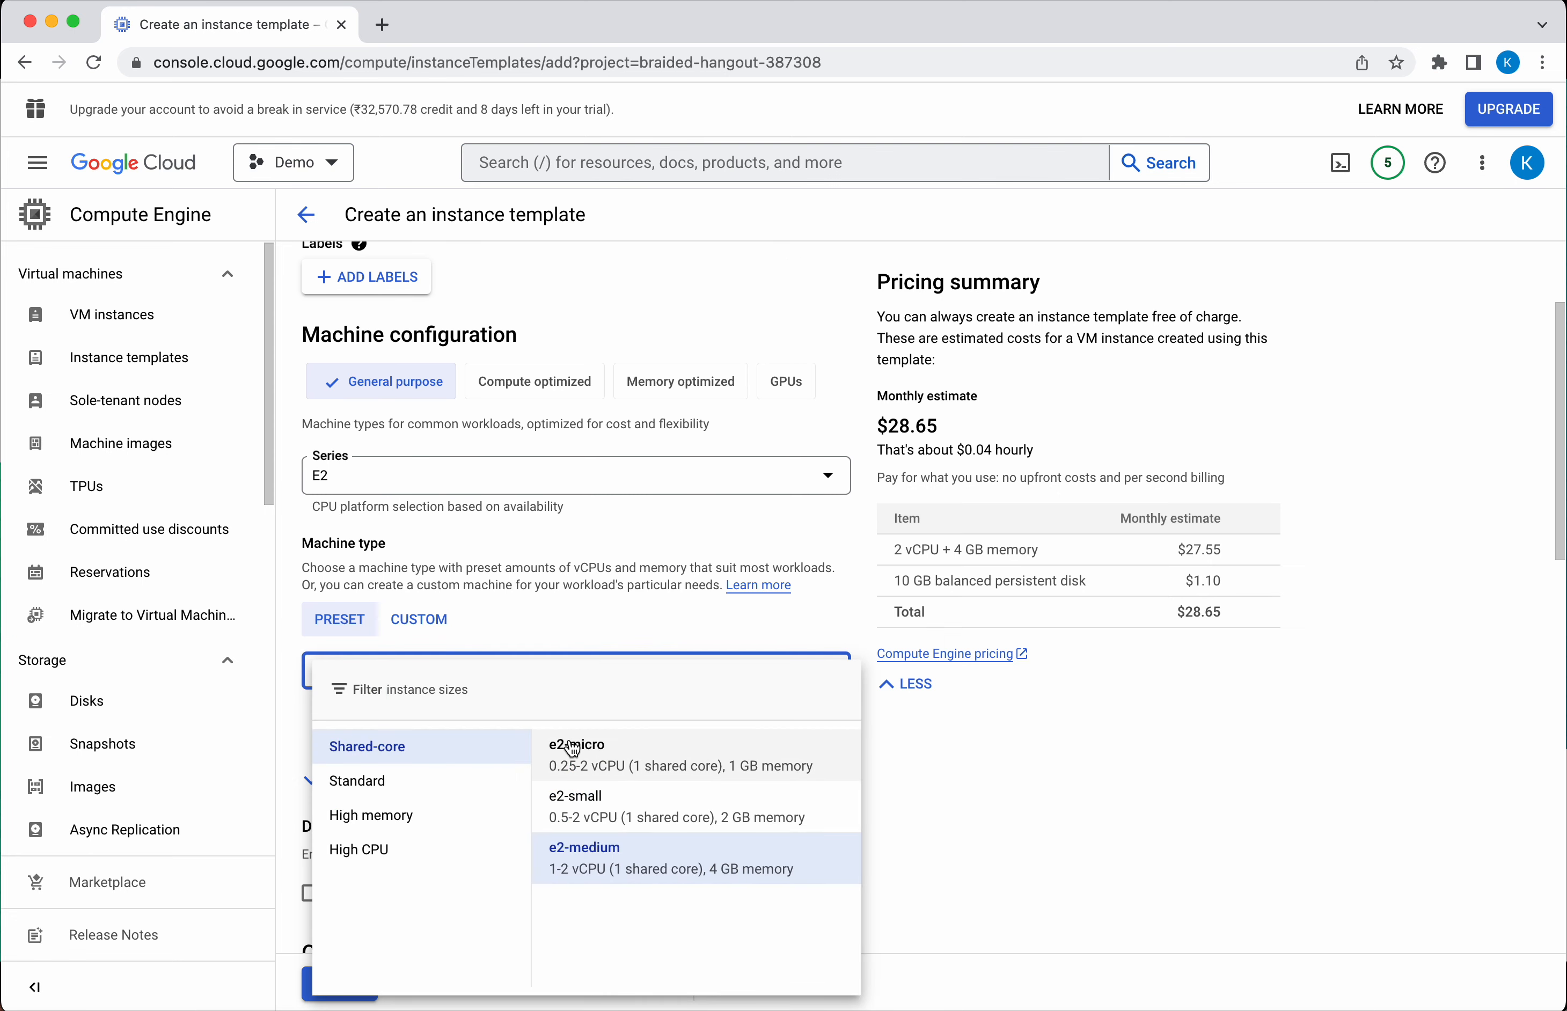
{"action": "left_click", "coordinate": [572, 749]}
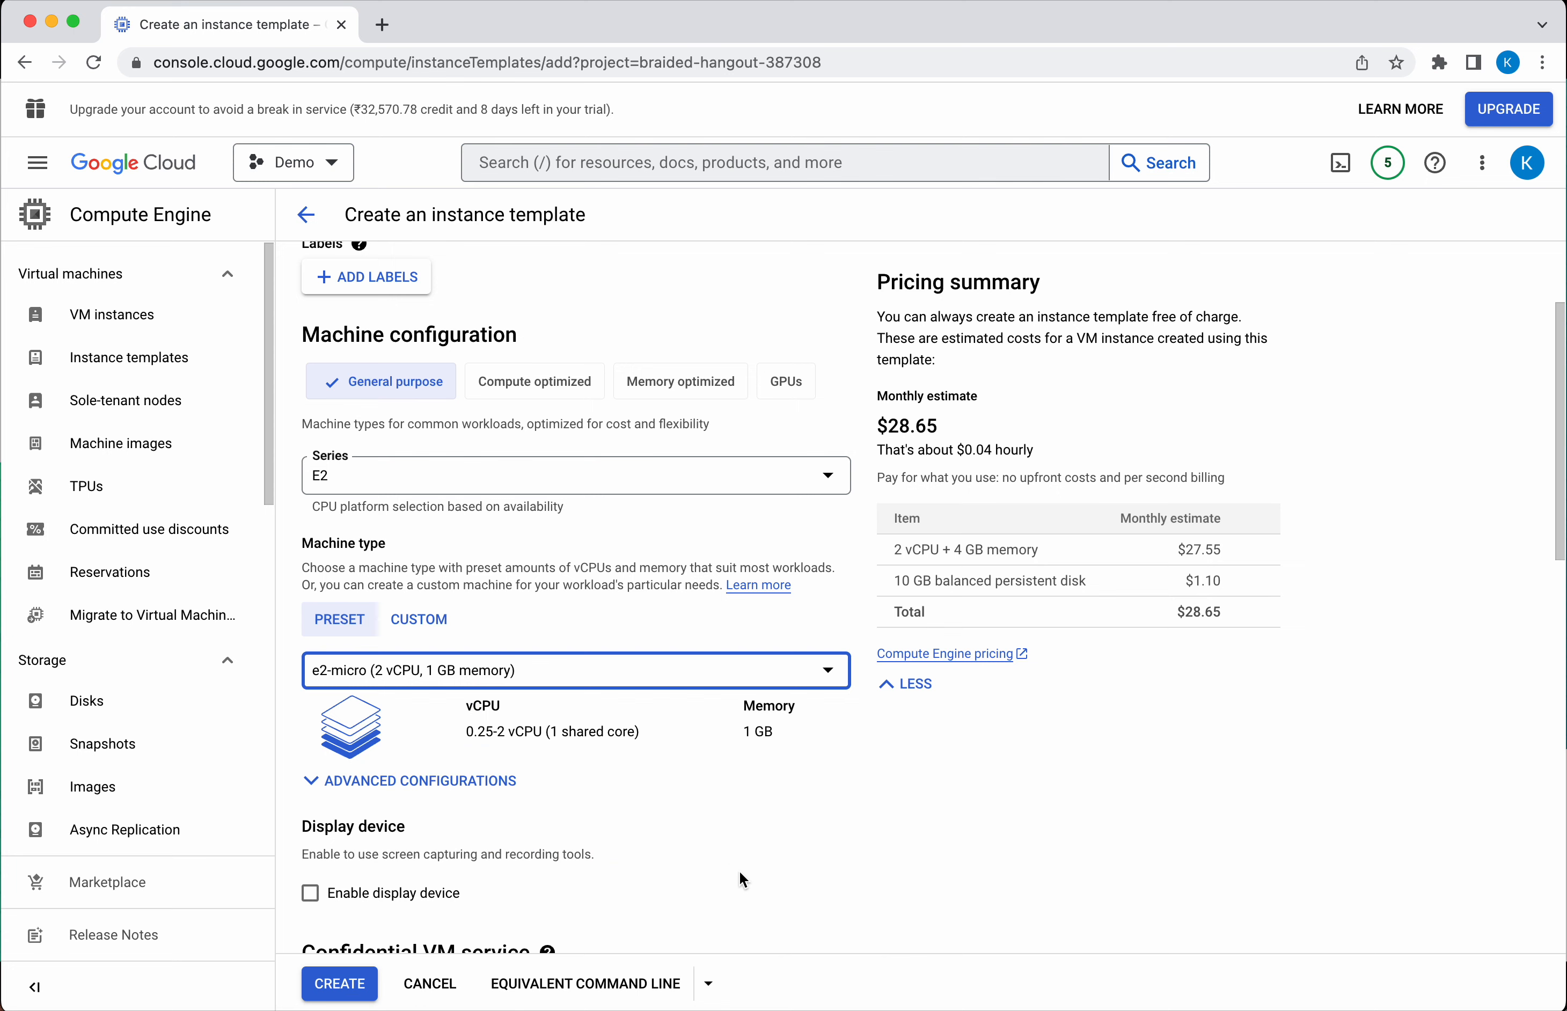
Review the container deployment settings and the boot disk image and type options, cancelling out of both
{"action": "scroll", "coordinate": [737, 875], "scroll_direction": "down", "scroll_amount": 10}
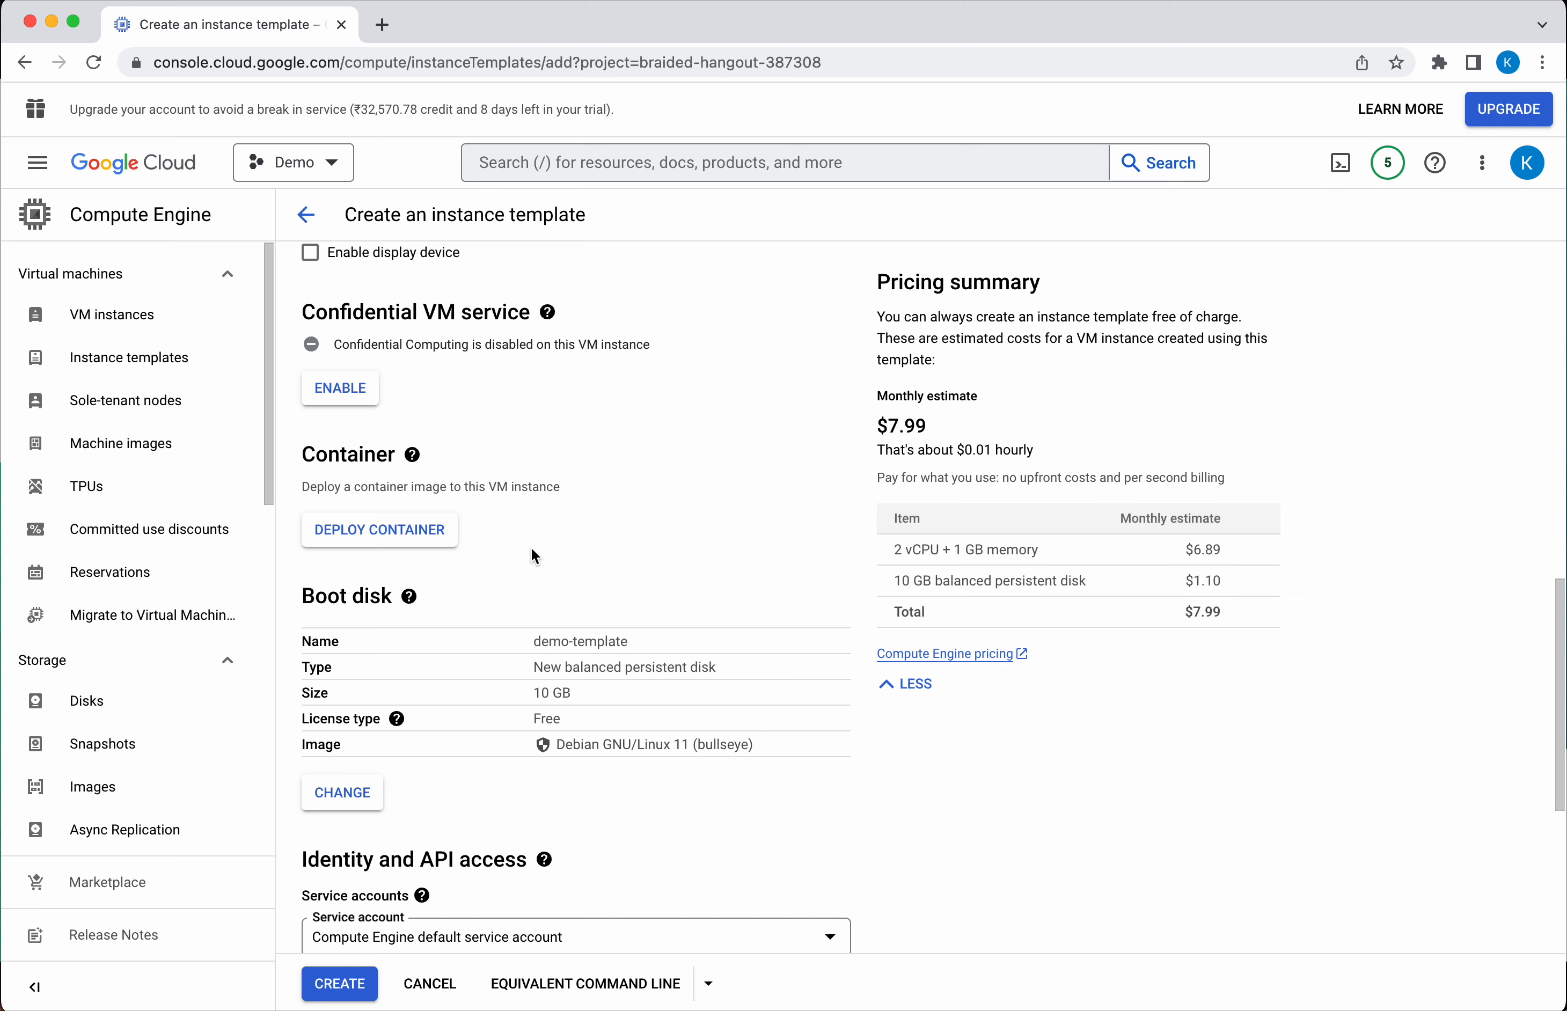
{"action": "left_click", "coordinate": [368, 538]}
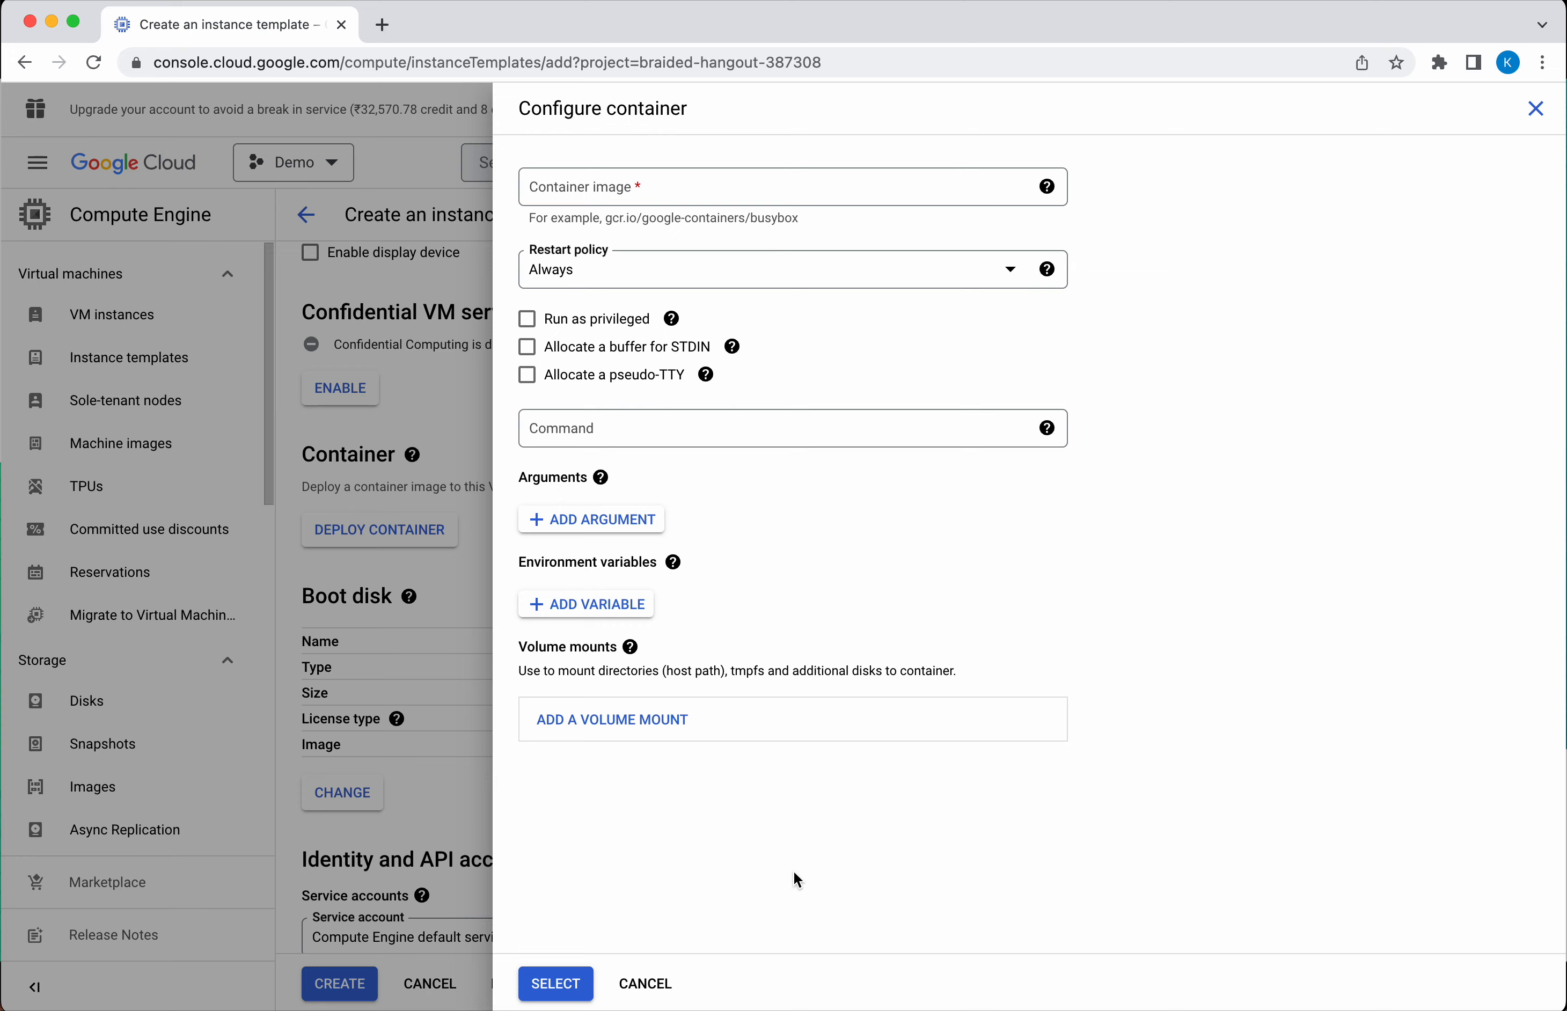
{"action": "left_click", "coordinate": [645, 983]}
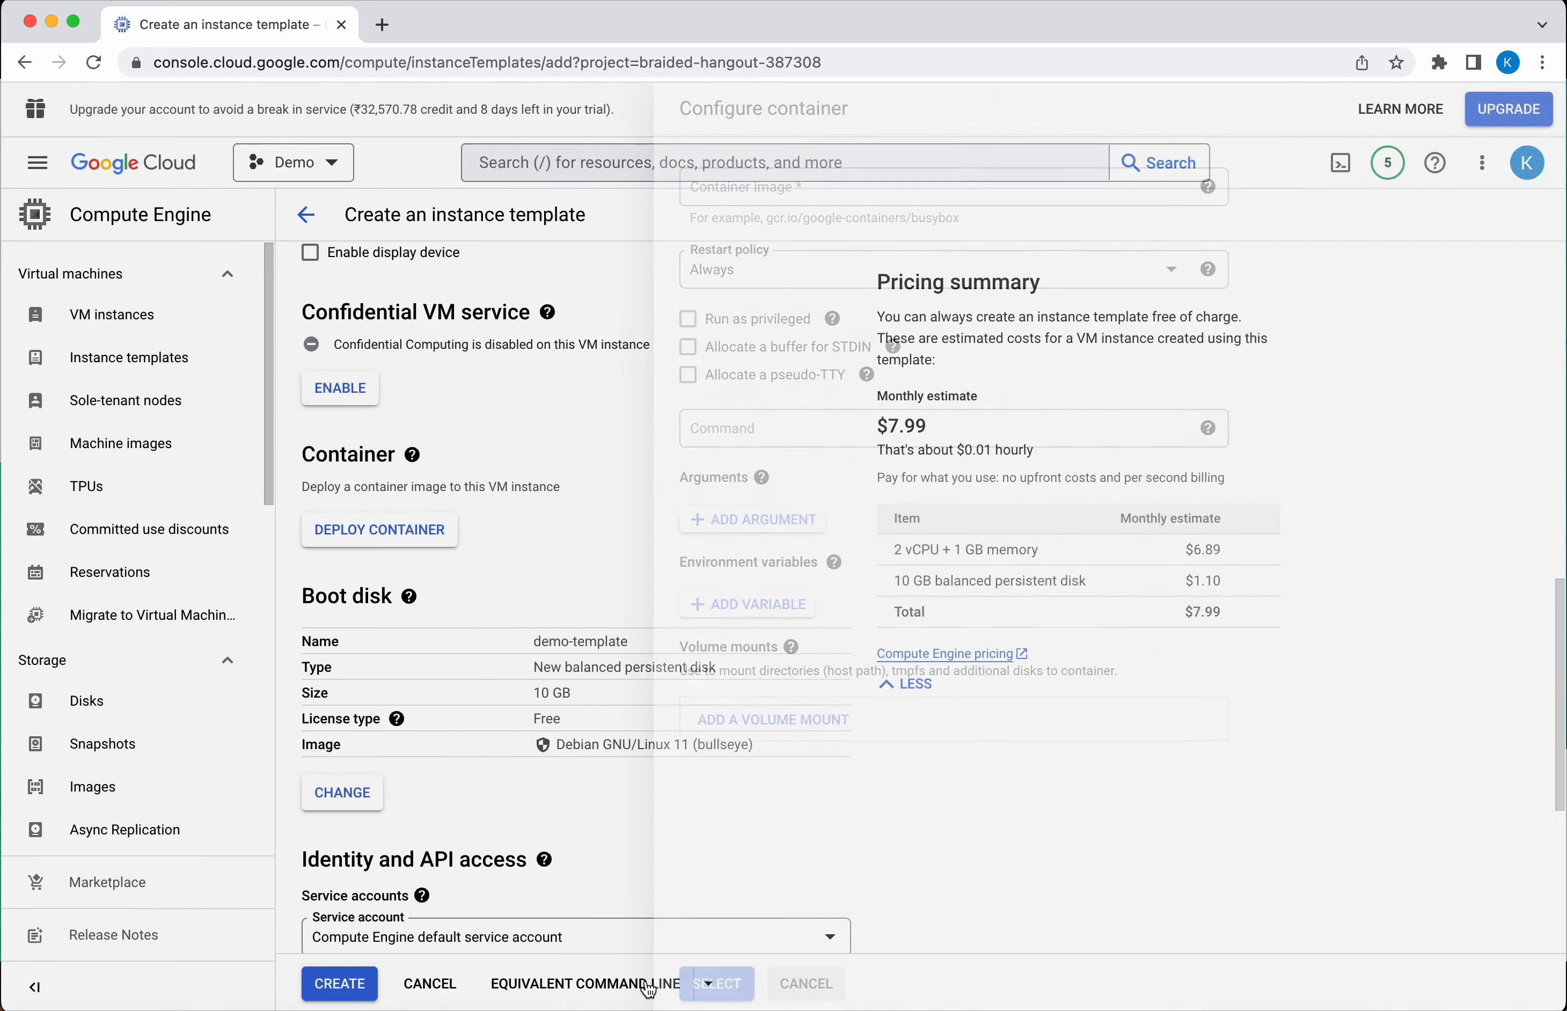
{"action": "scroll", "coordinate": [628, 849], "scroll_direction": "down", "scroll_amount": 2}
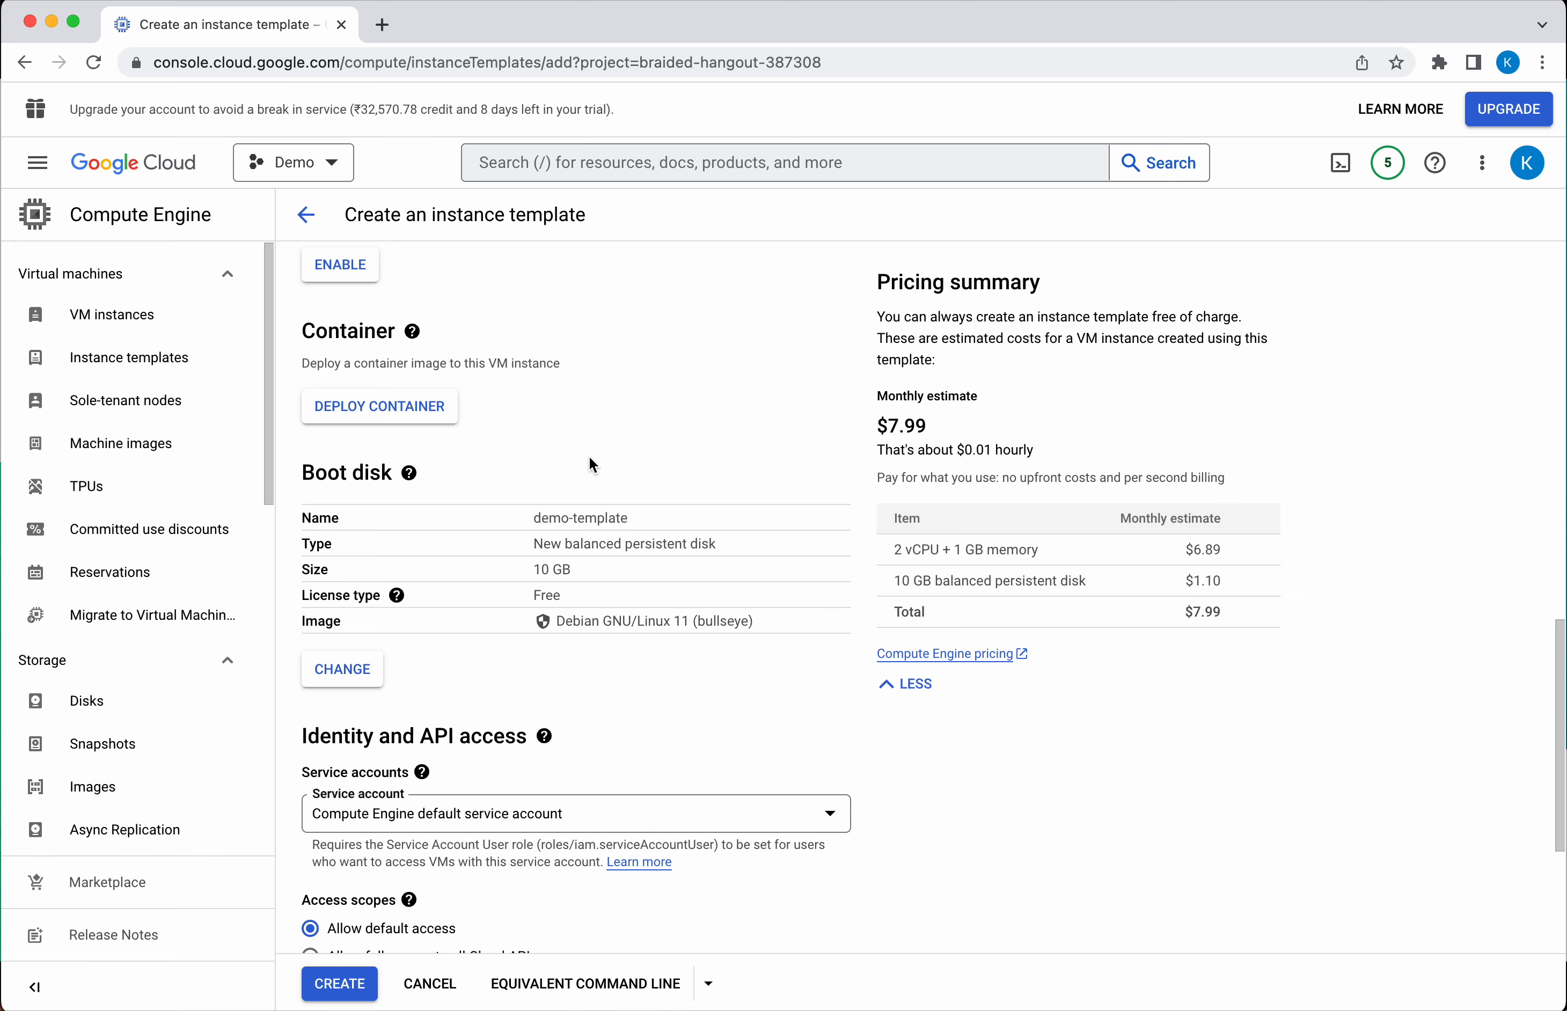
{"action": "left_click", "coordinate": [367, 690]}
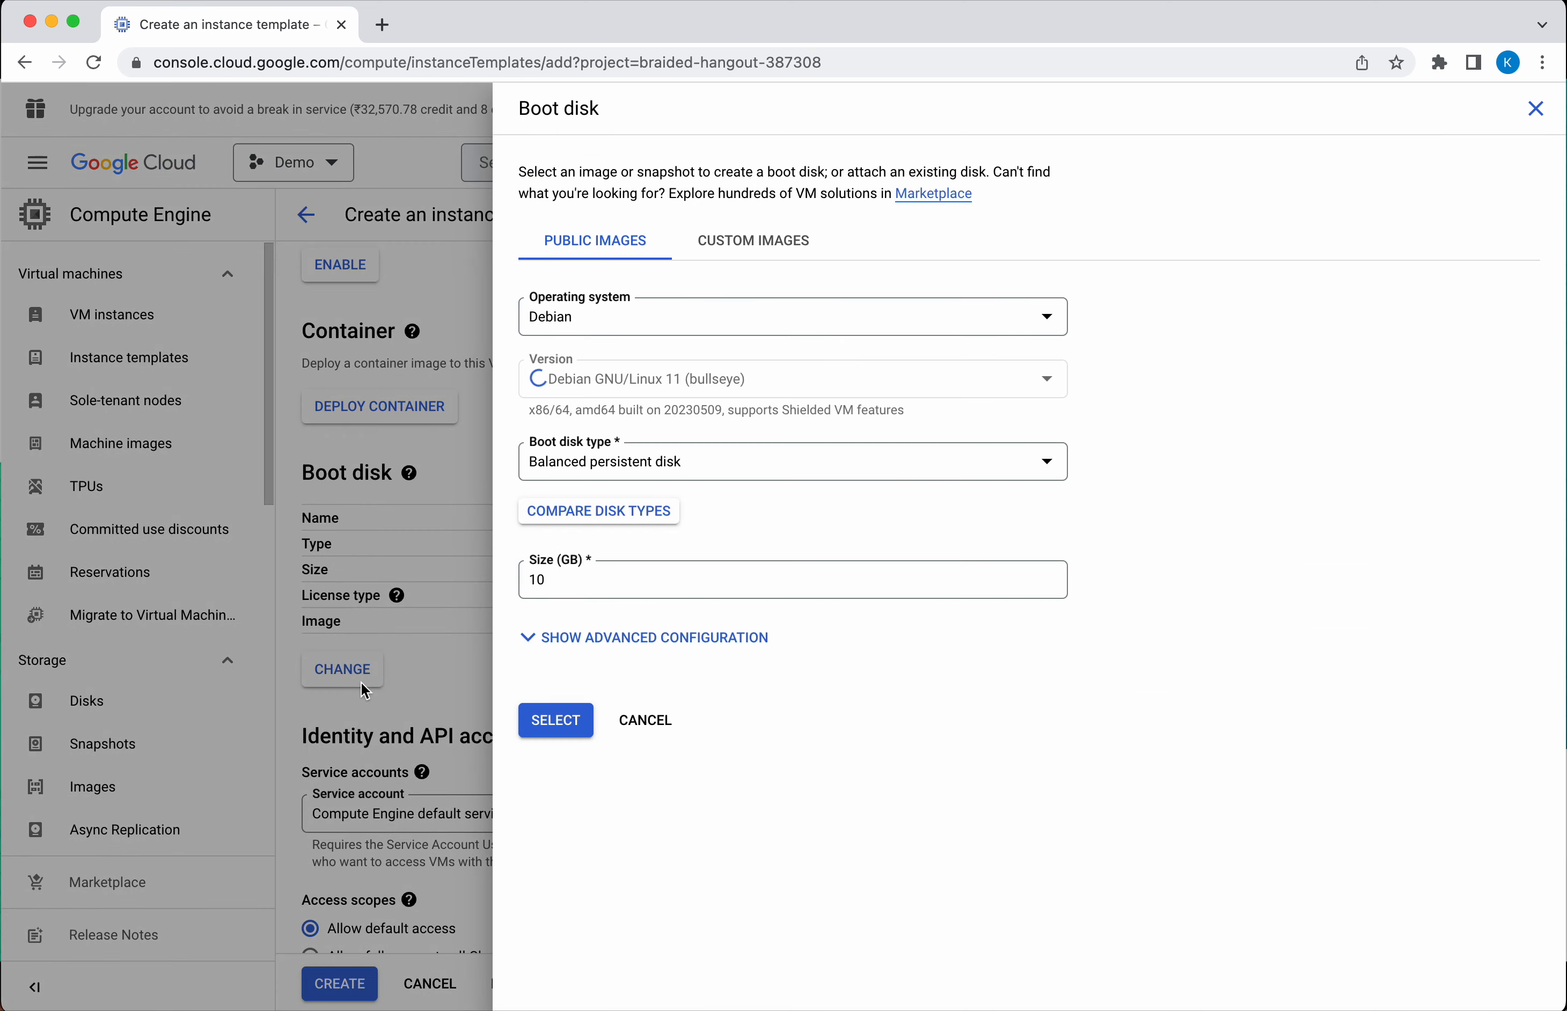
{"action": "left_click", "coordinate": [826, 467]}
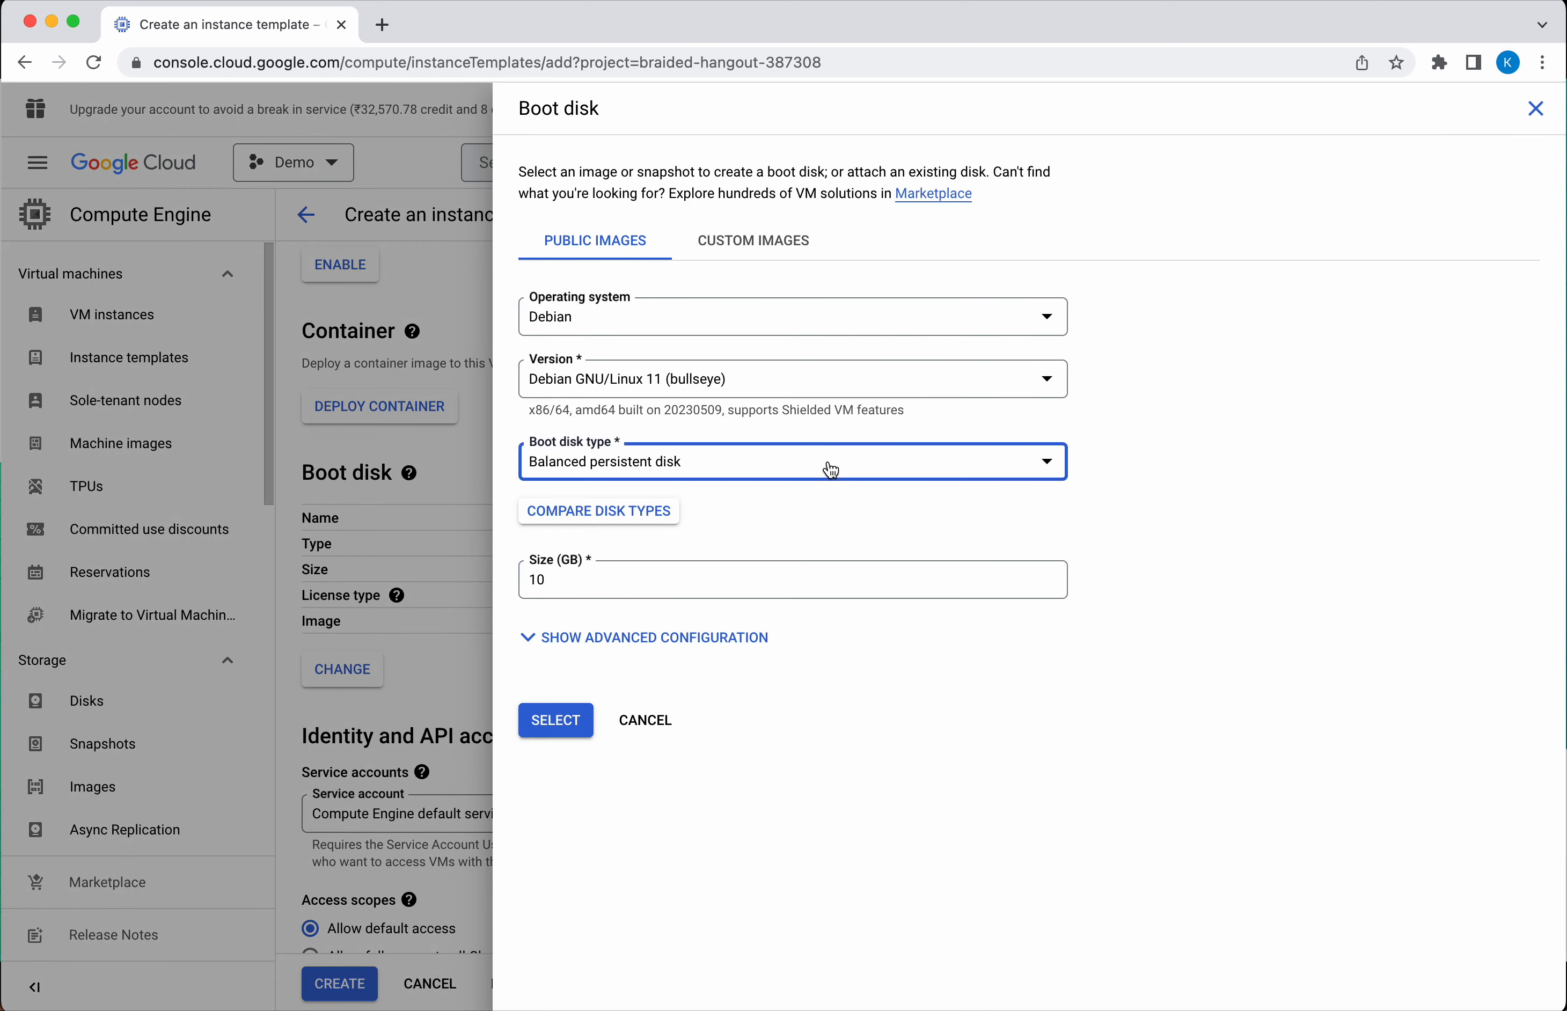
{"action": "left_click", "coordinate": [881, 412]}
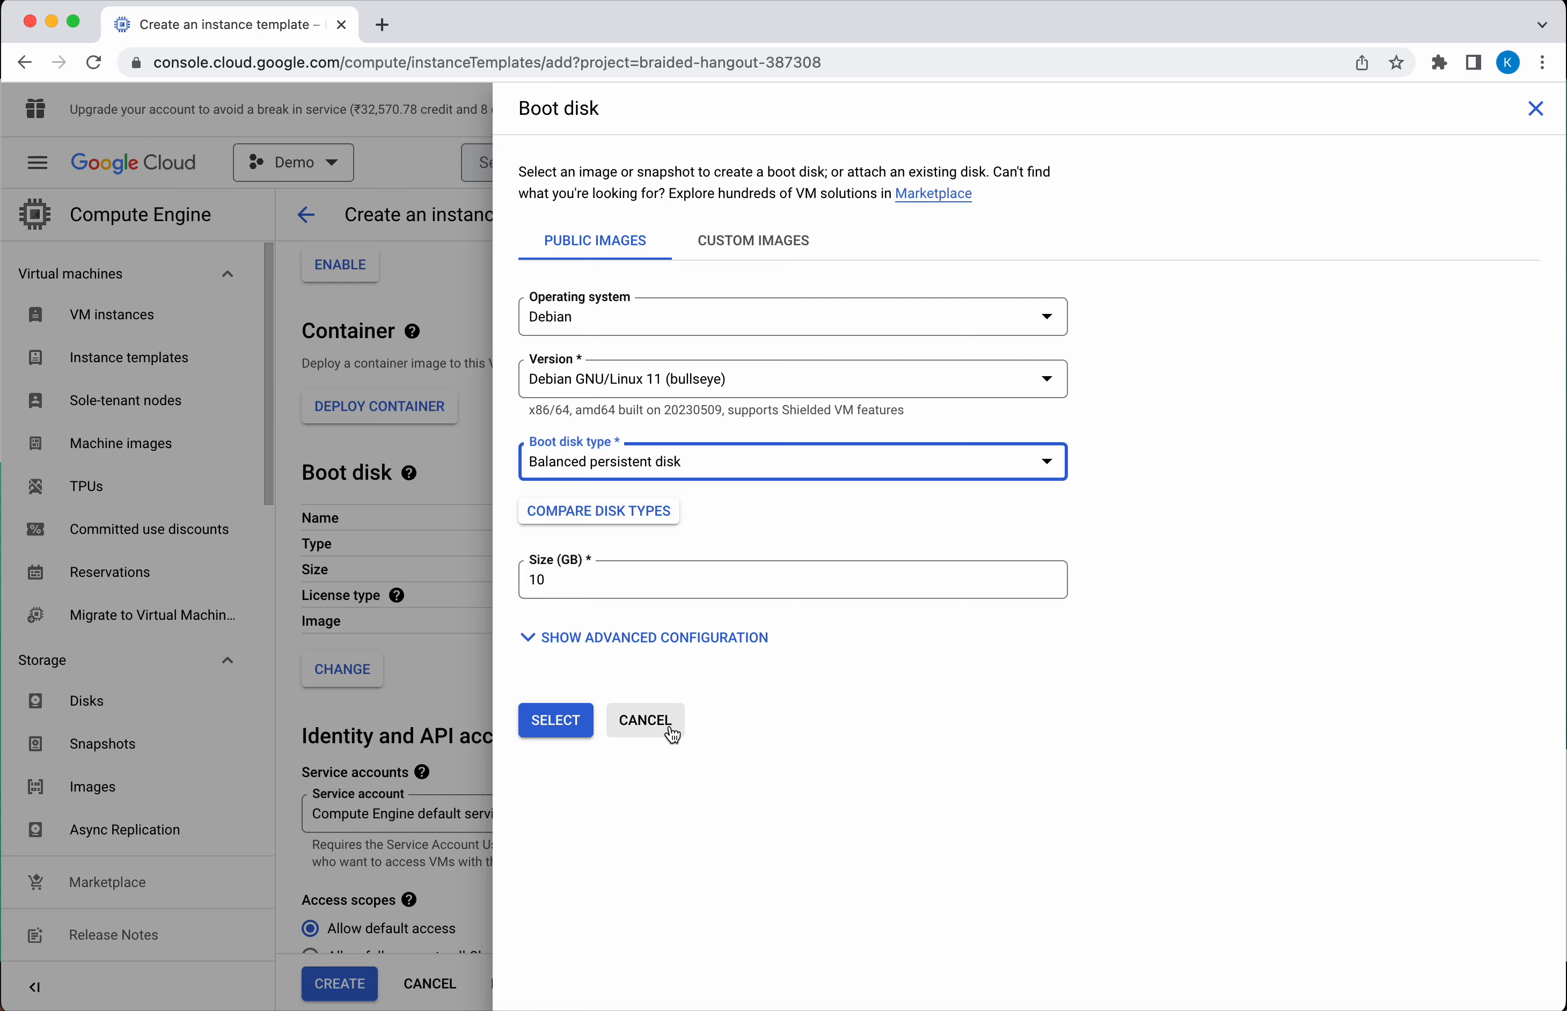
{"action": "left_click", "coordinate": [652, 722]}
Expand the advanced options and examine the Networking, Disks and Security settings of the template
{"action": "scroll", "coordinate": [666, 889], "scroll_direction": "down", "scroll_amount": 5}
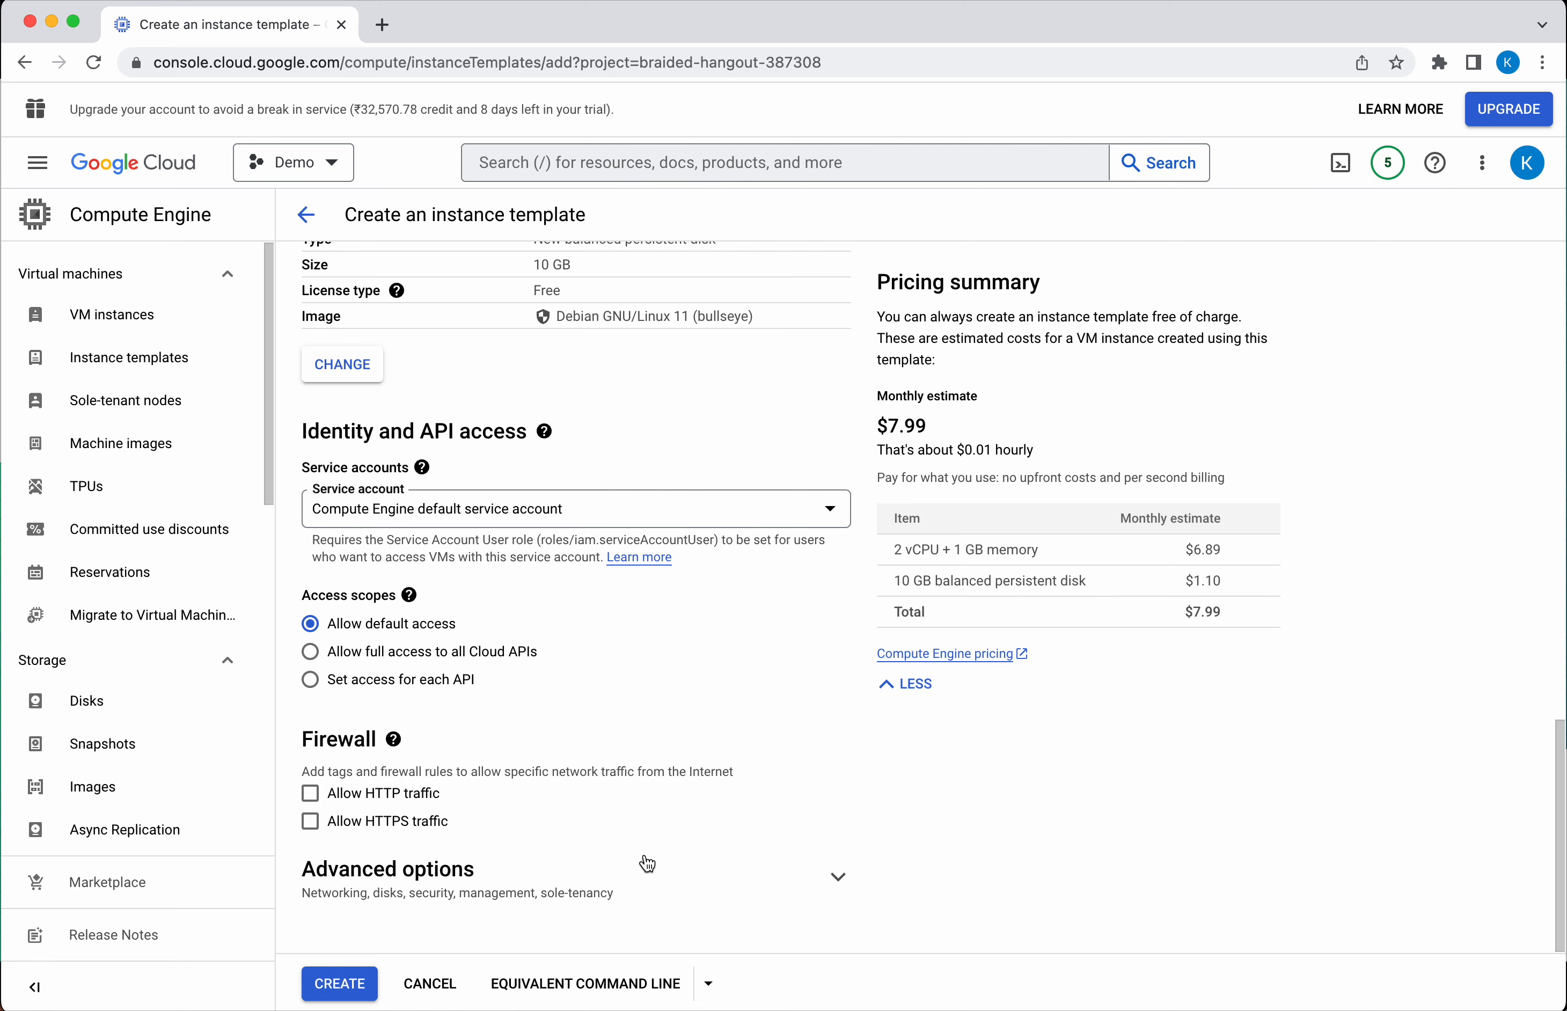
{"action": "left_click", "coordinate": [596, 895]}
{"action": "scroll", "coordinate": [595, 897], "scroll_direction": "down", "scroll_amount": 4}
{"action": "scroll", "coordinate": [592, 895], "scroll_direction": "down", "scroll_amount": 3}
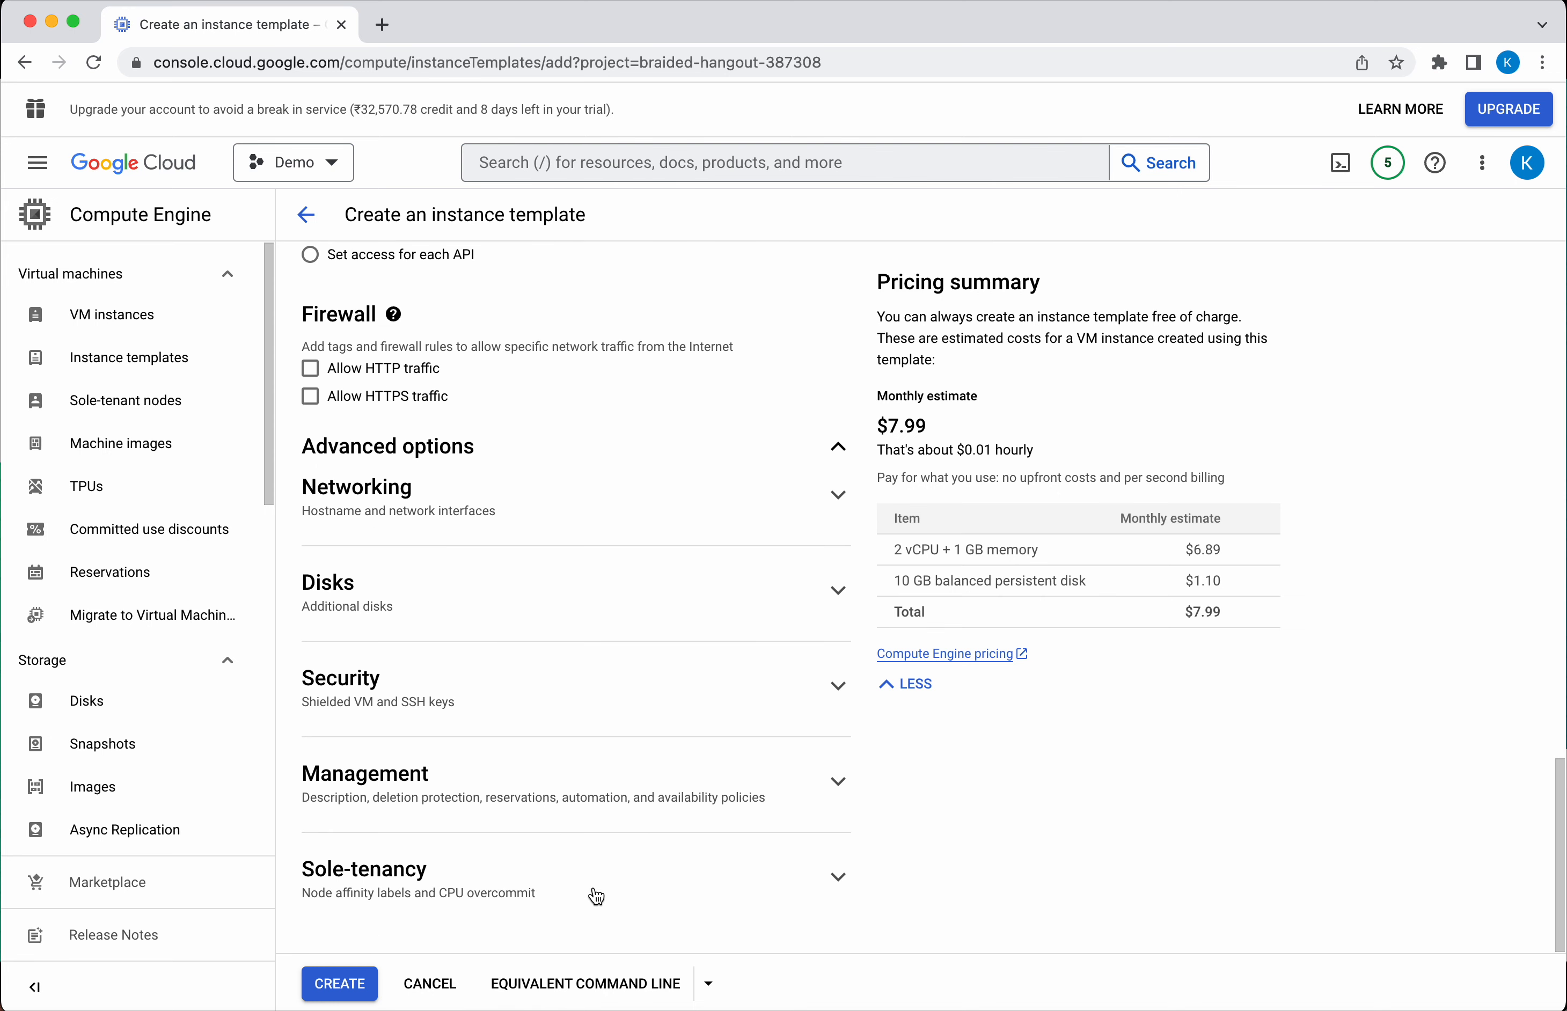
{"action": "left_click", "coordinate": [451, 519]}
{"action": "scroll", "coordinate": [451, 518], "scroll_direction": "down", "scroll_amount": 1}
{"action": "scroll", "coordinate": [451, 520], "scroll_direction": "down", "scroll_amount": 7}
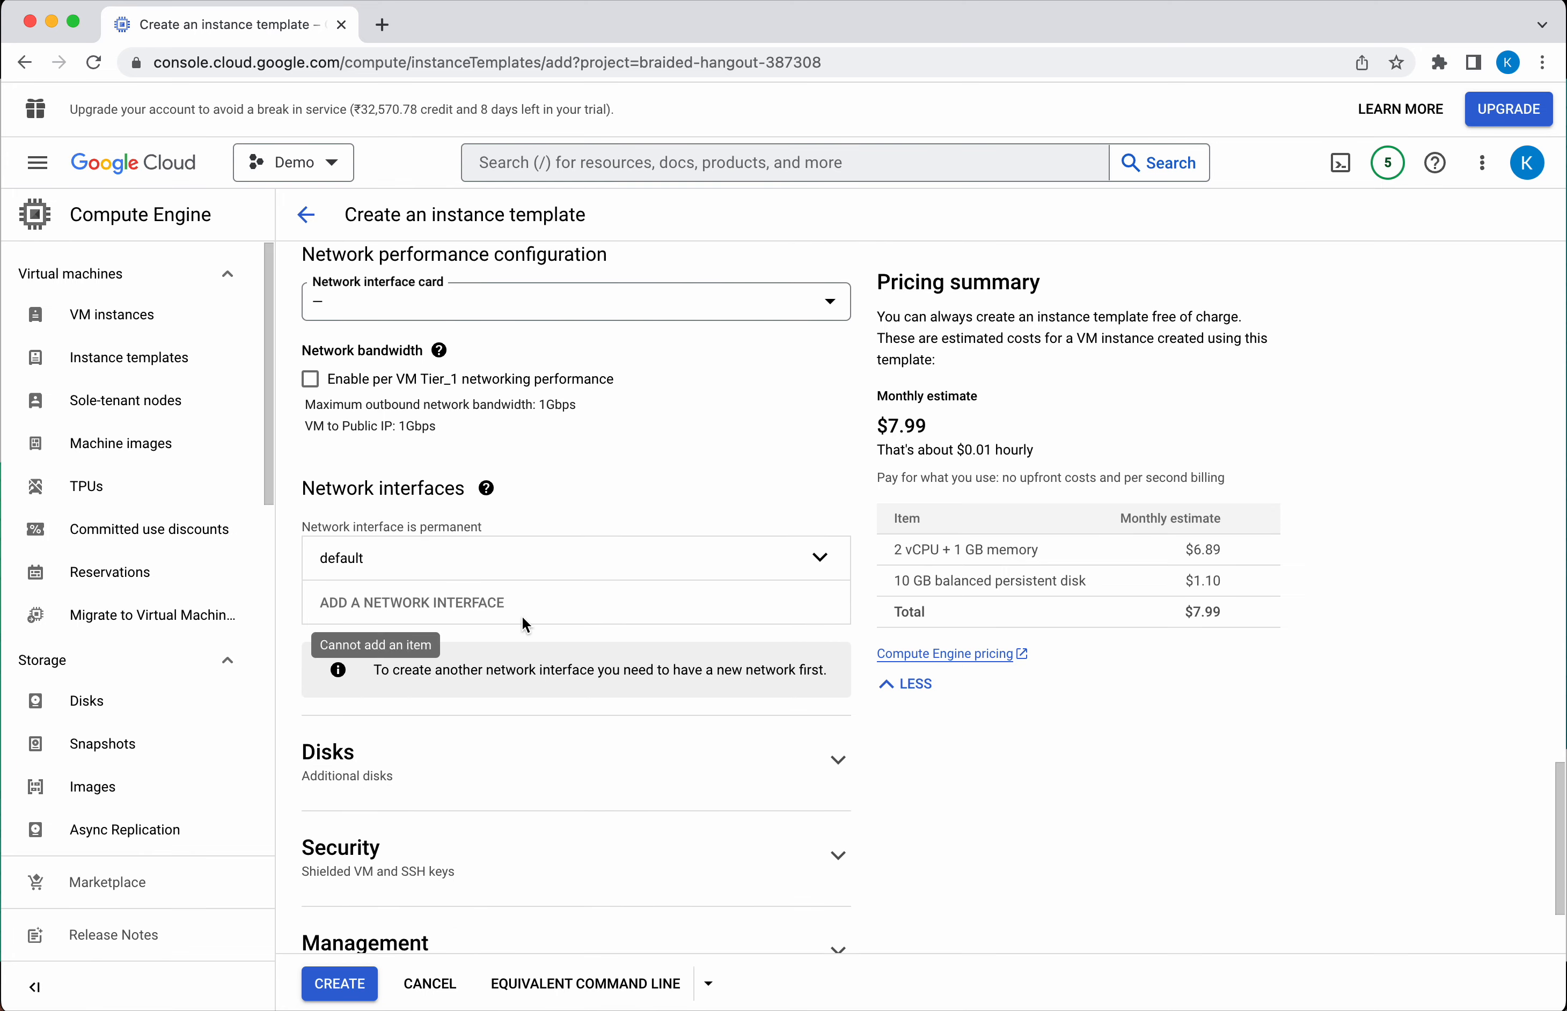
{"action": "scroll", "coordinate": [521, 622], "scroll_direction": "down", "scroll_amount": 3}
{"action": "left_click", "coordinate": [508, 605]}
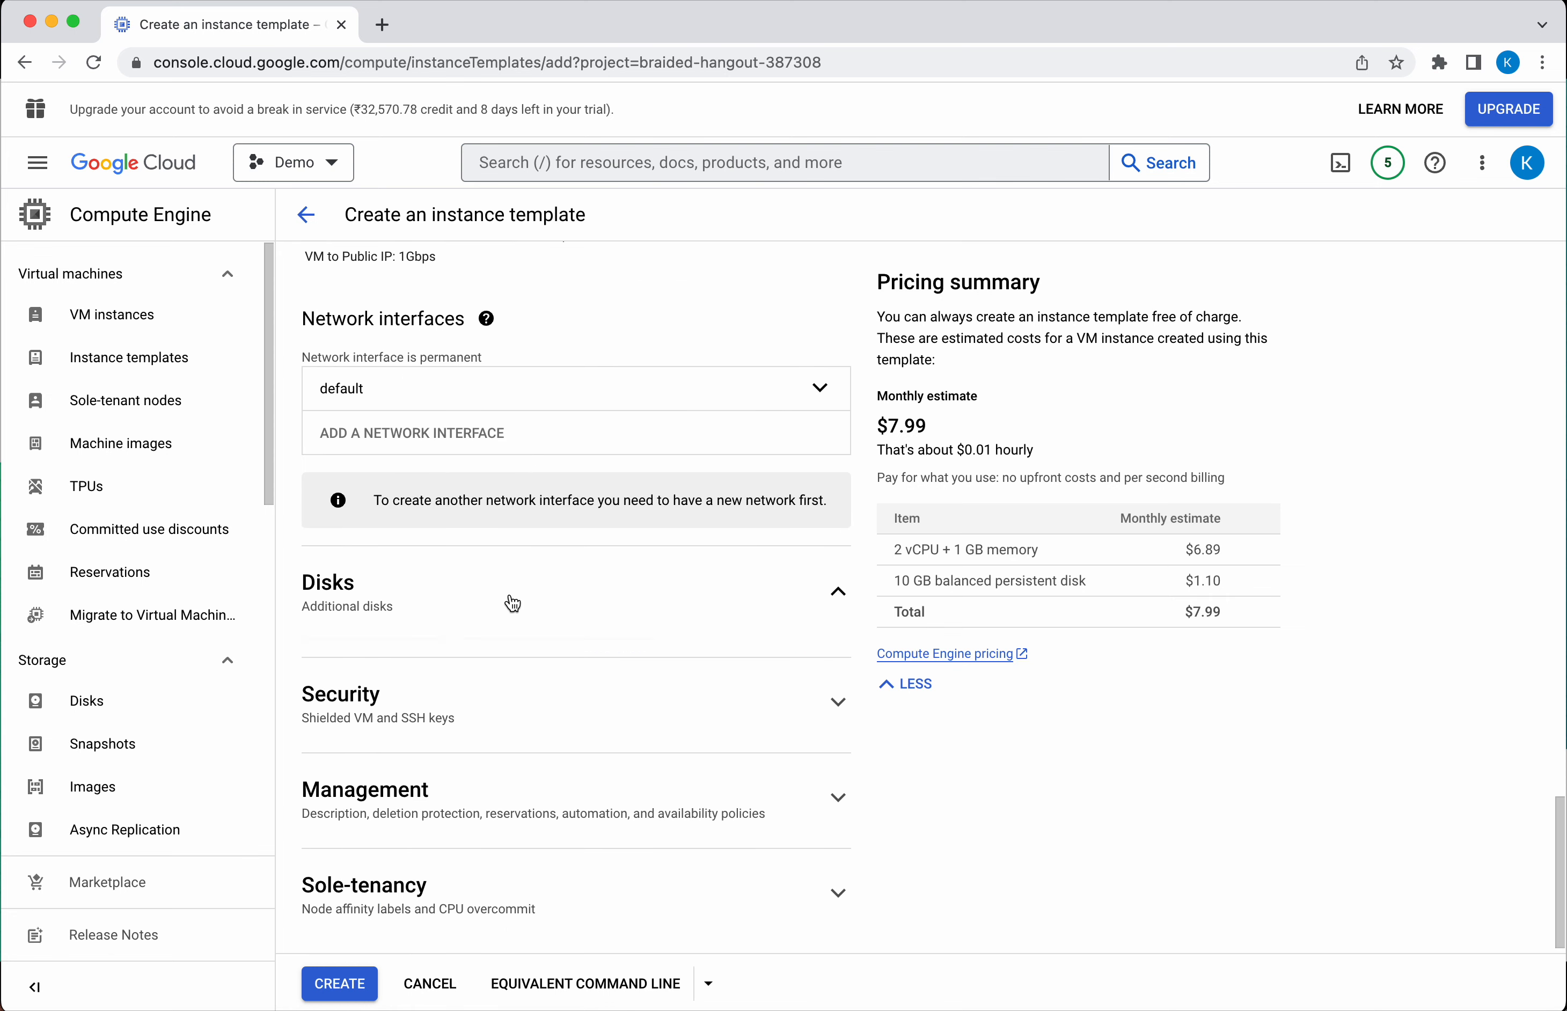
{"action": "scroll", "coordinate": [512, 603], "scroll_direction": "down", "scroll_amount": 1}
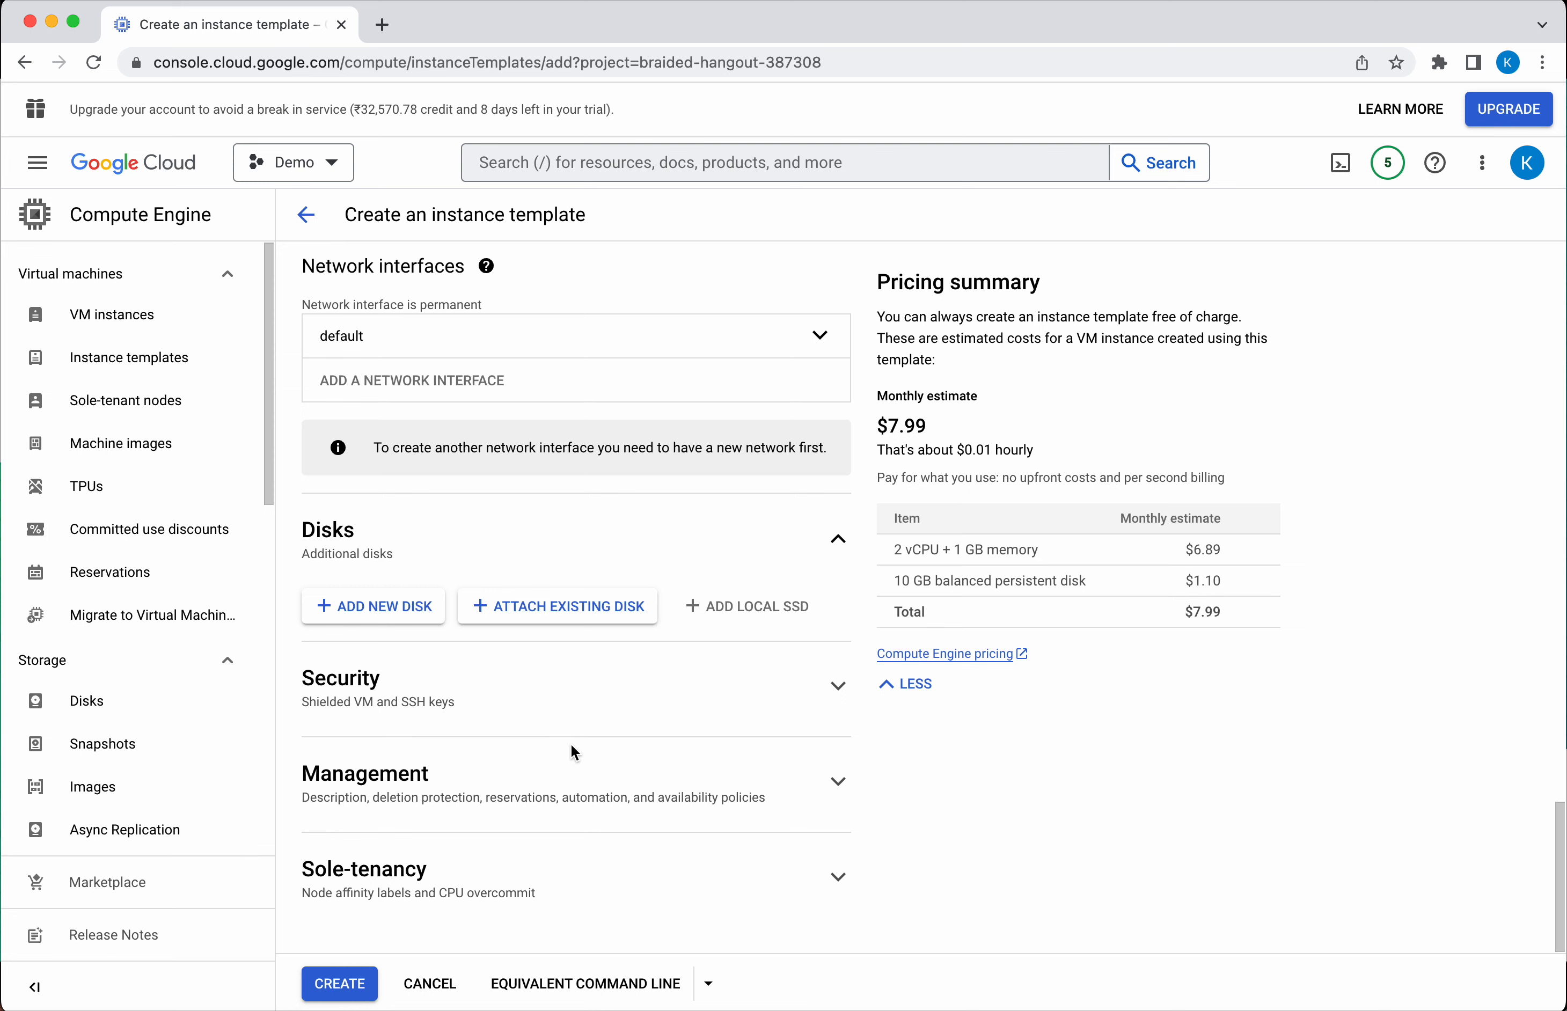
{"action": "left_click", "coordinate": [568, 685]}
{"action": "scroll", "coordinate": [569, 688], "scroll_direction": "down", "scroll_amount": 5}
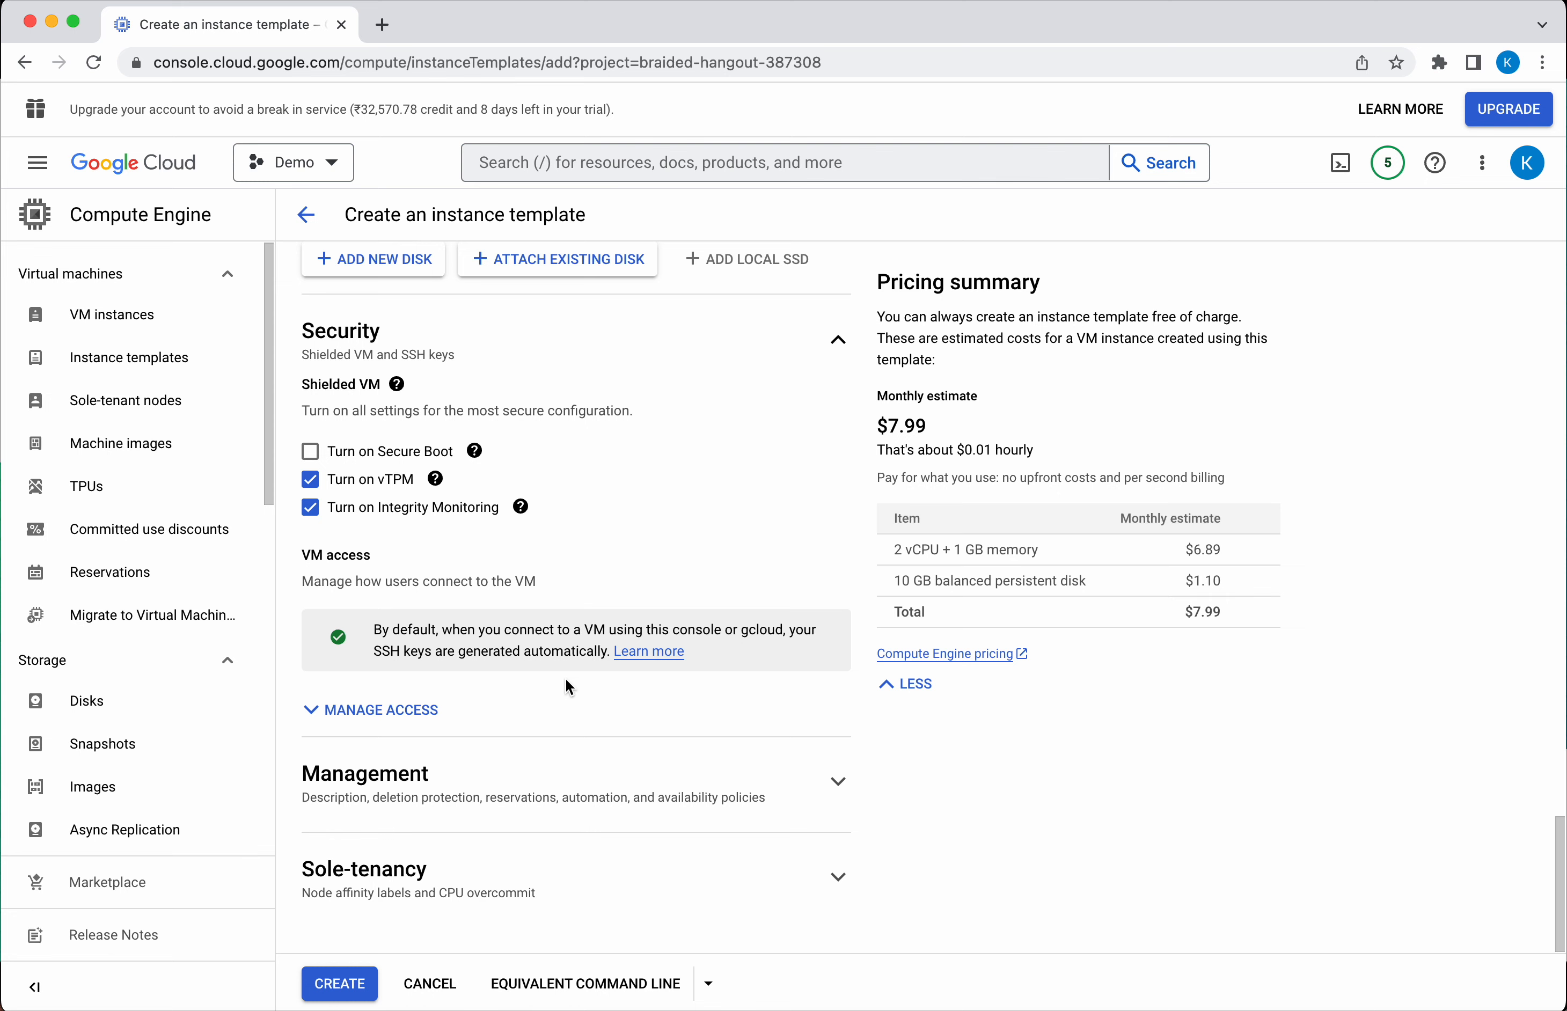
In the Management settings, begin the startup script with the lines "#! /bin/bash", "sudo apt-get update" and "sudo apt-get install apache2 -y"
{"action": "left_click", "coordinate": [481, 788]}
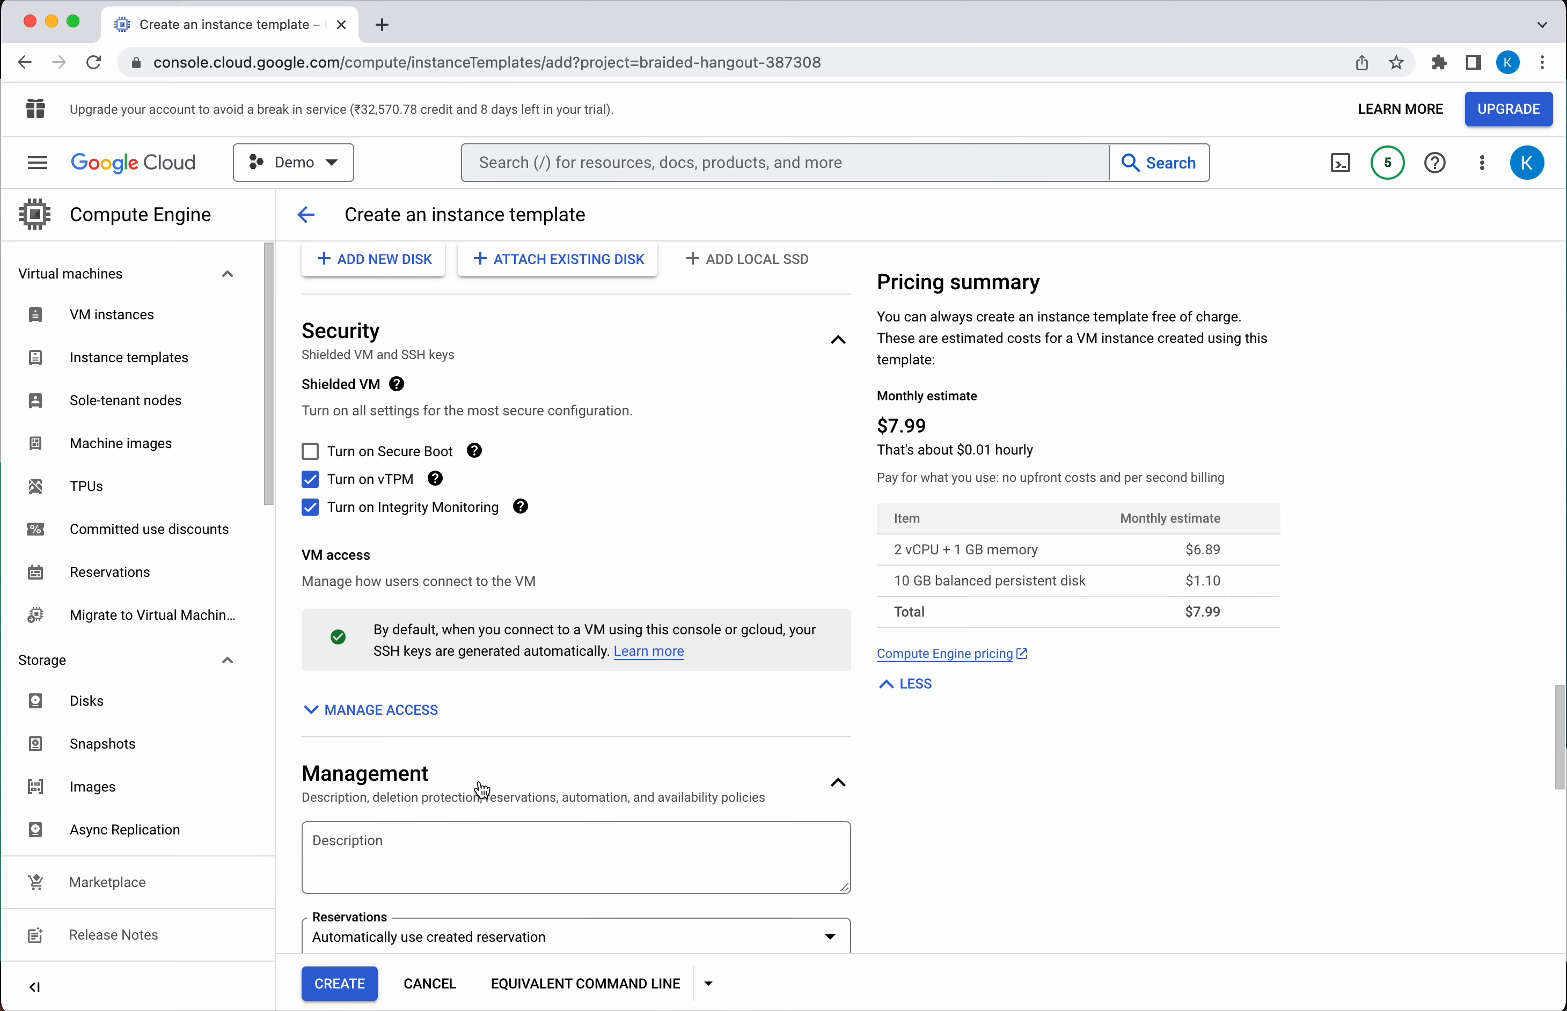
{"action": "scroll", "coordinate": [482, 790], "scroll_direction": "down", "scroll_amount": 10}
{"action": "scroll", "coordinate": [481, 788], "scroll_direction": "down", "scroll_amount": 1}
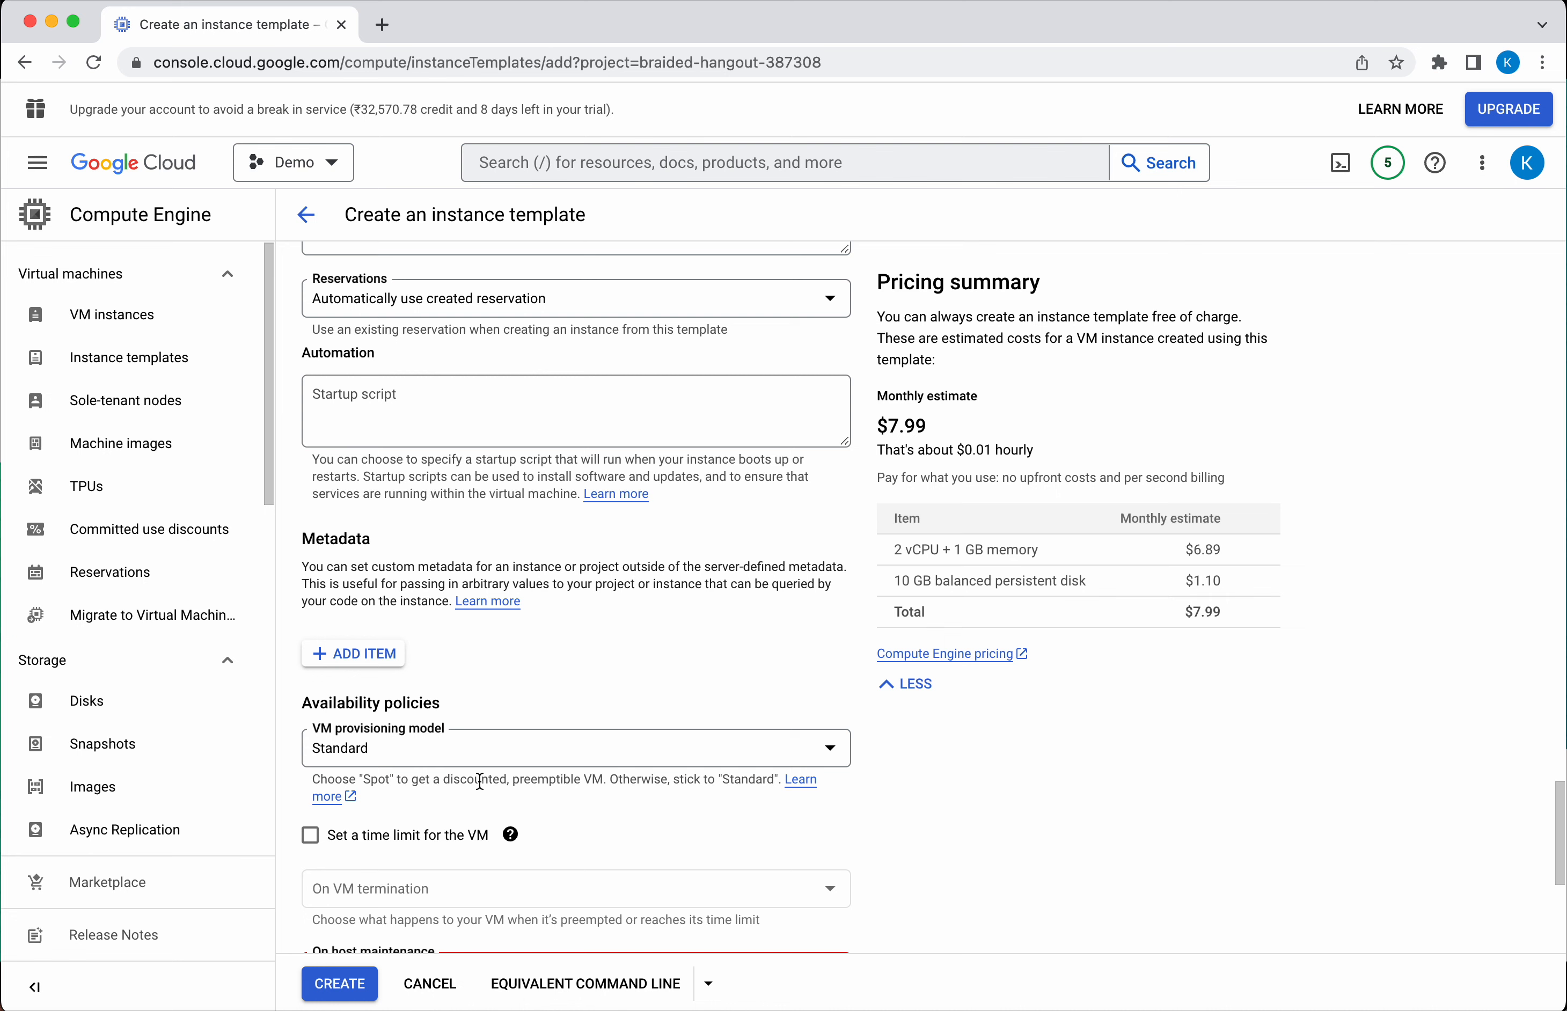
{"action": "left_click", "coordinate": [413, 395]}
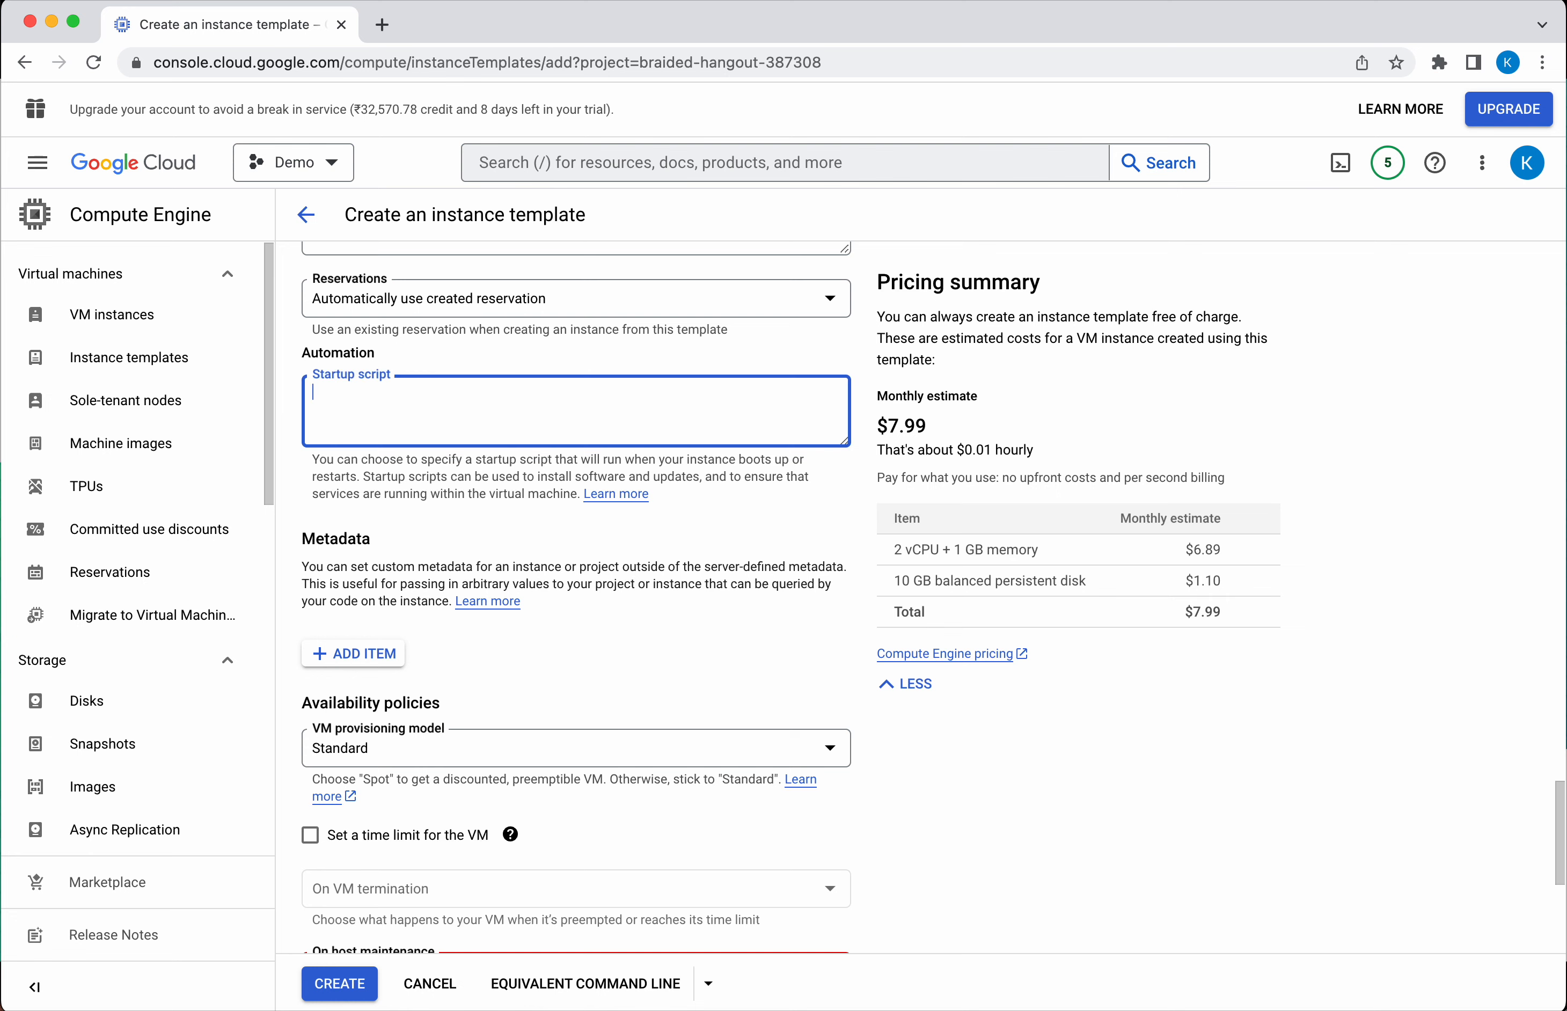
{"action": "type", "text": "#! /bin/bash"}
{"action": "key", "text": "Return"}
{"action": "type", "text": "sudo apt-get update"}
{"action": "key", "text": "Return"}
{"action": "type", "text": "sudo ap"}
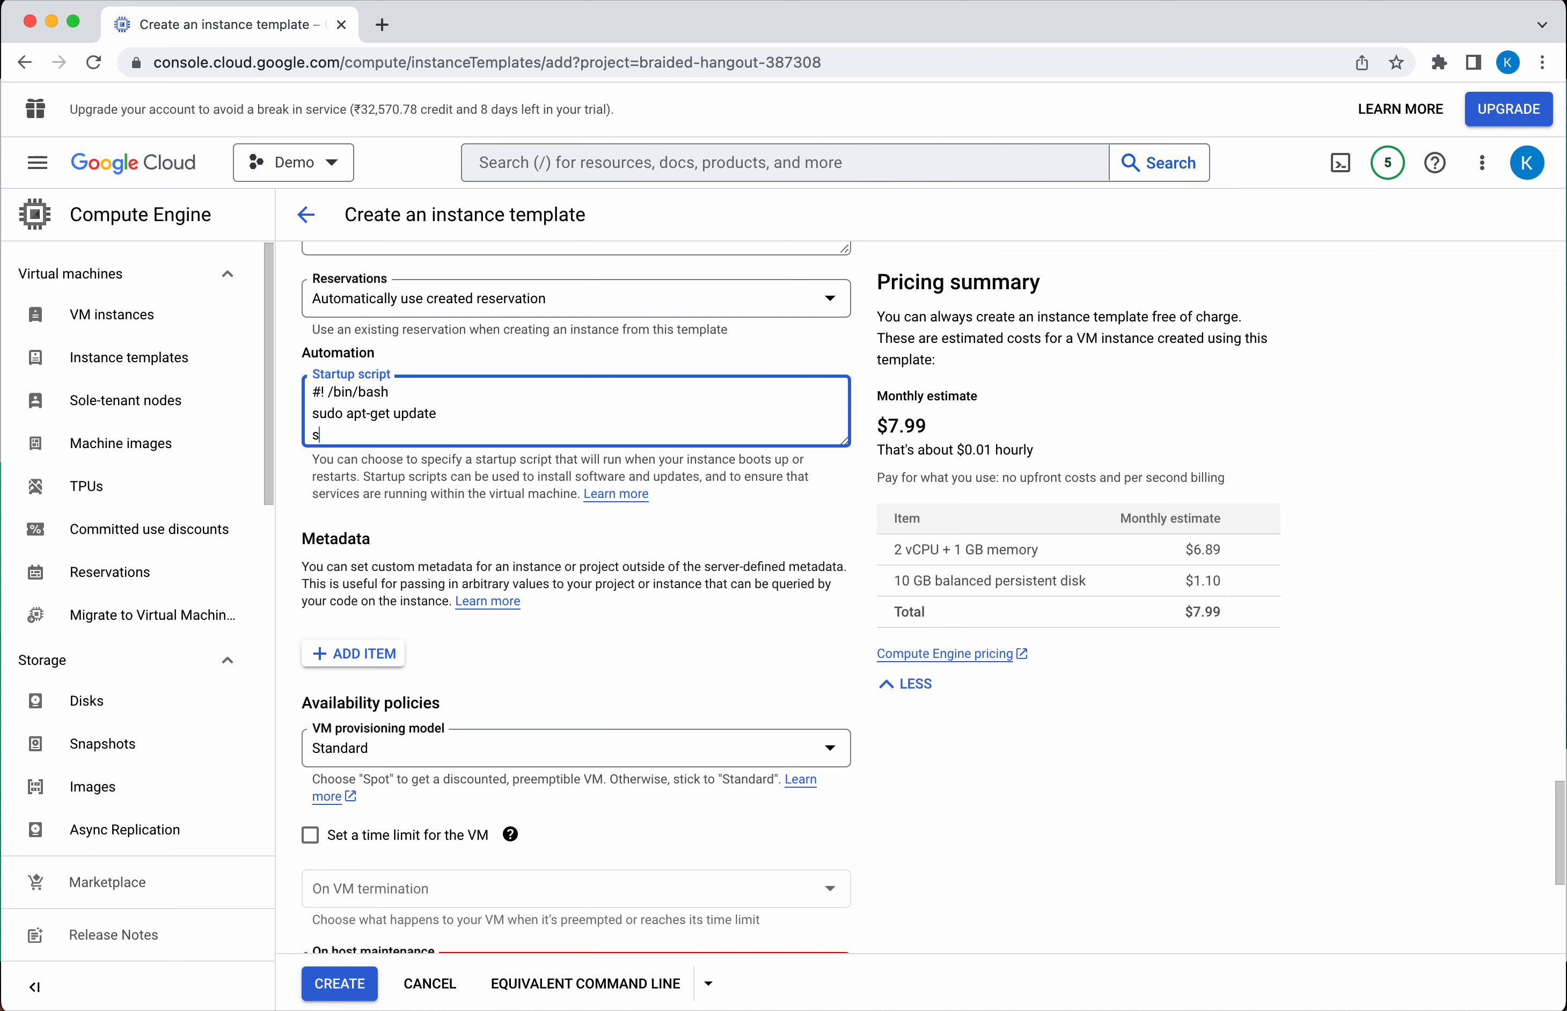
{"action": "type", "text": "t-get install apache"}
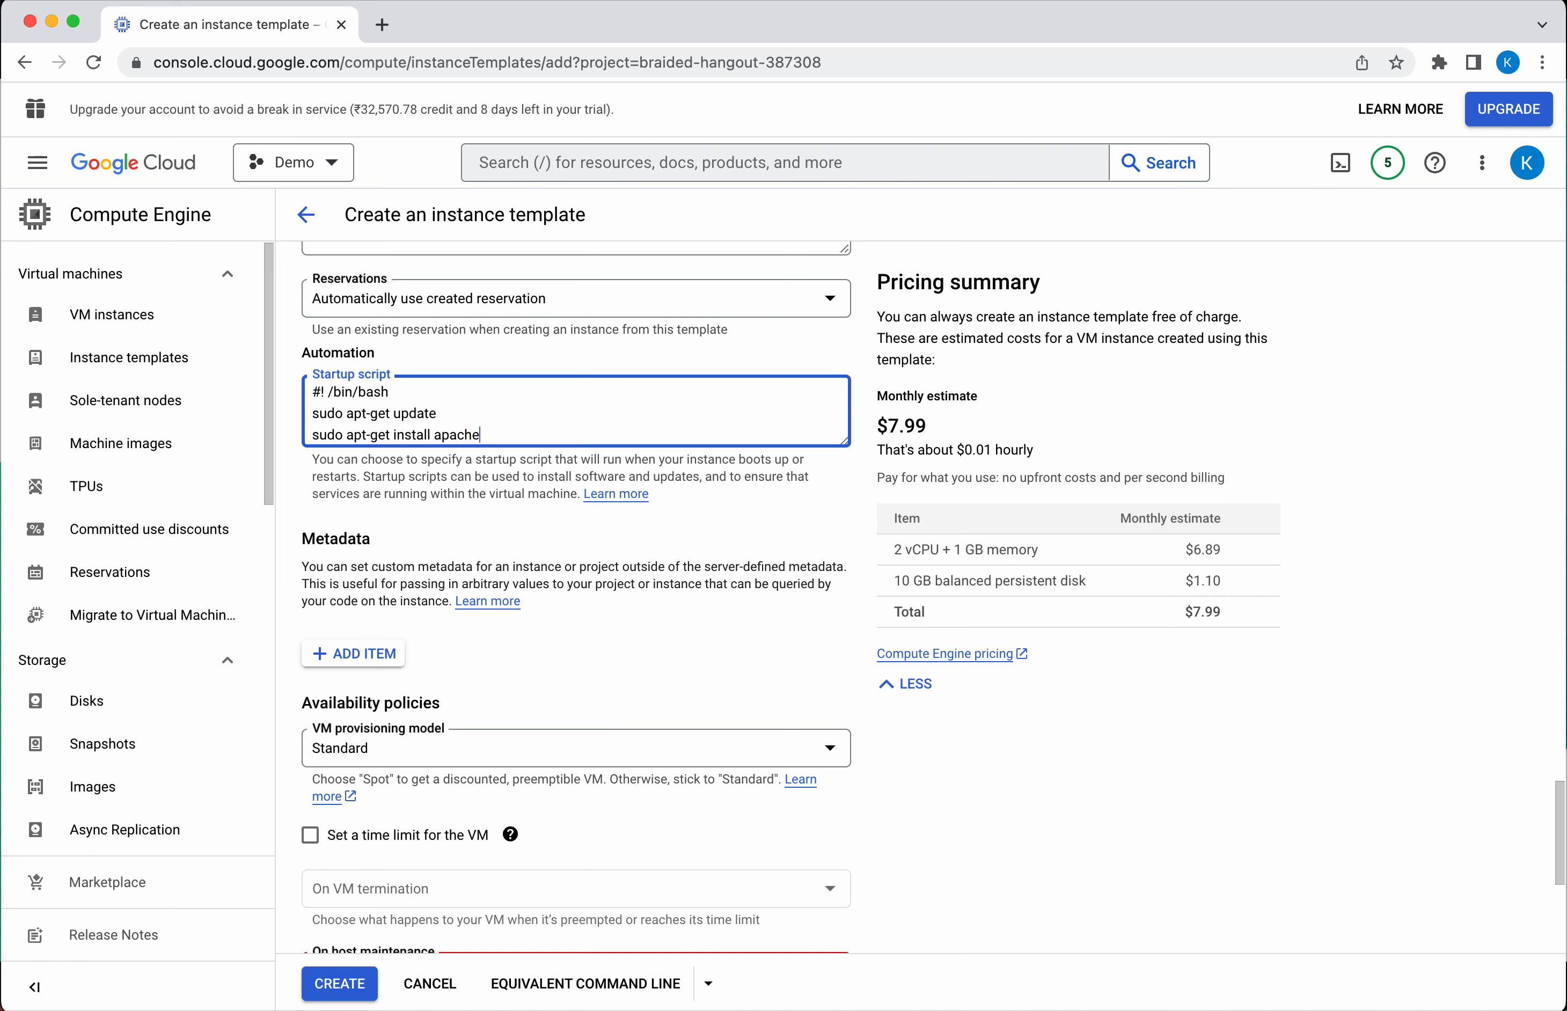
{"action": "type", "text": "2 -y"}
{"action": "key", "text": "Return"}
Append the lines "sudo /etc/init.d/apache2 start" and "sudo /etc/init.d/apache2 status" to the startup script
{"action": "type", "text": "sudo"}
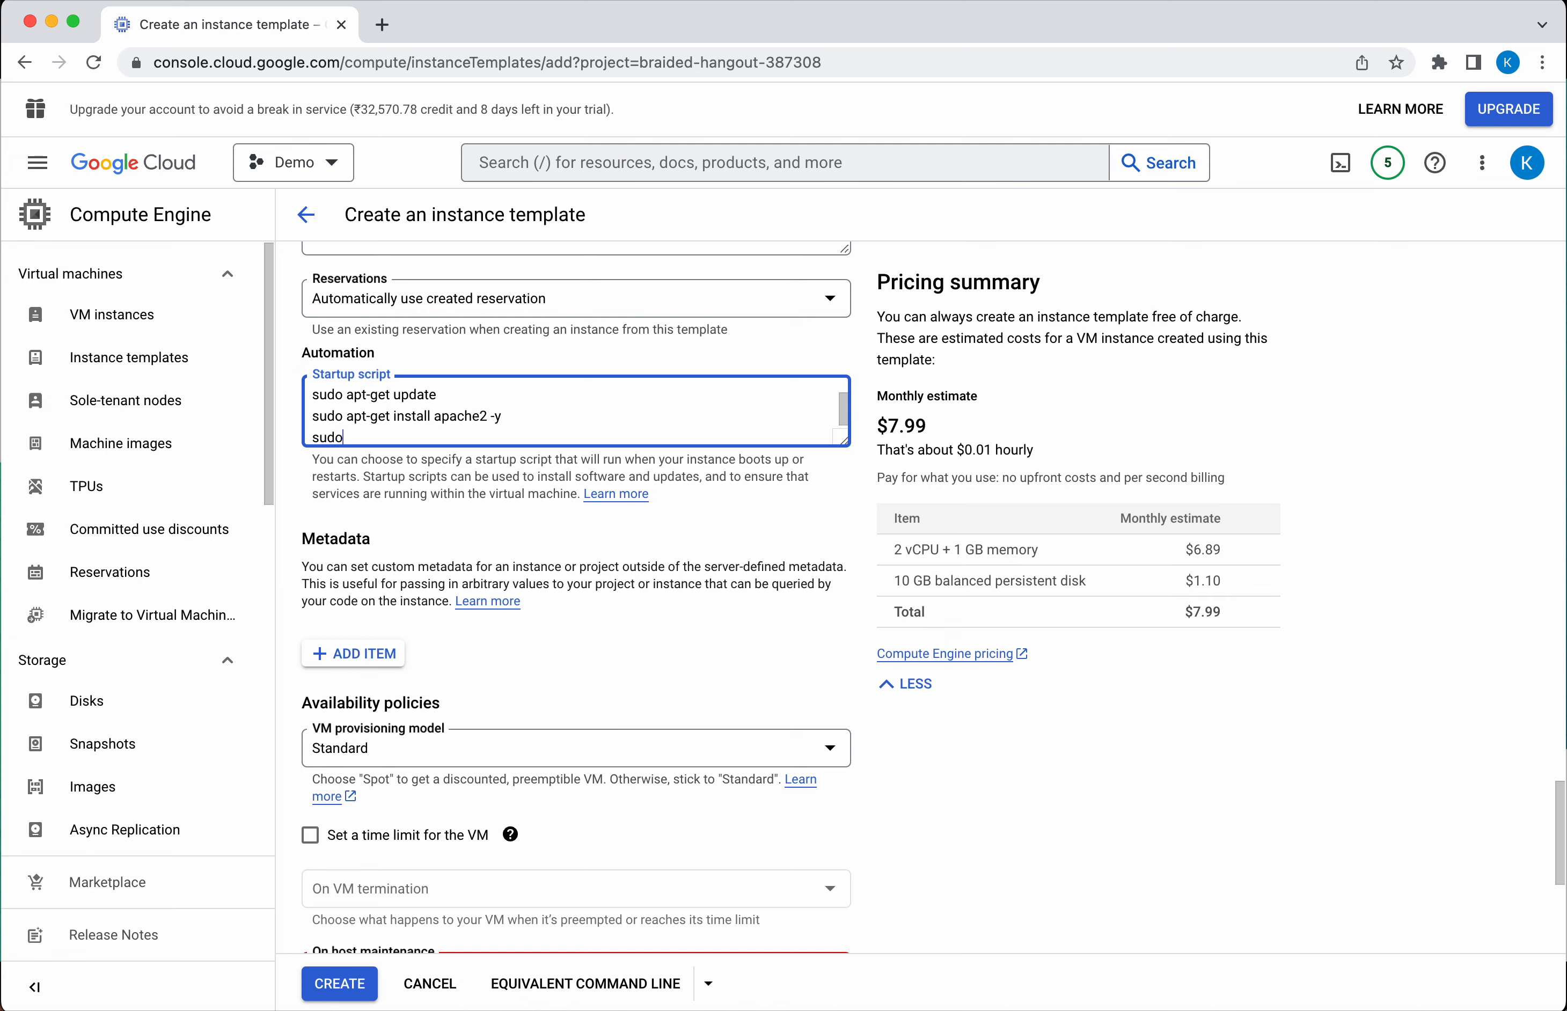
{"action": "type", "text": " /etc/init.d/apache2 start"}
{"action": "key", "text": "Return"}
{"action": "type", "text": "sudo /etc/"}
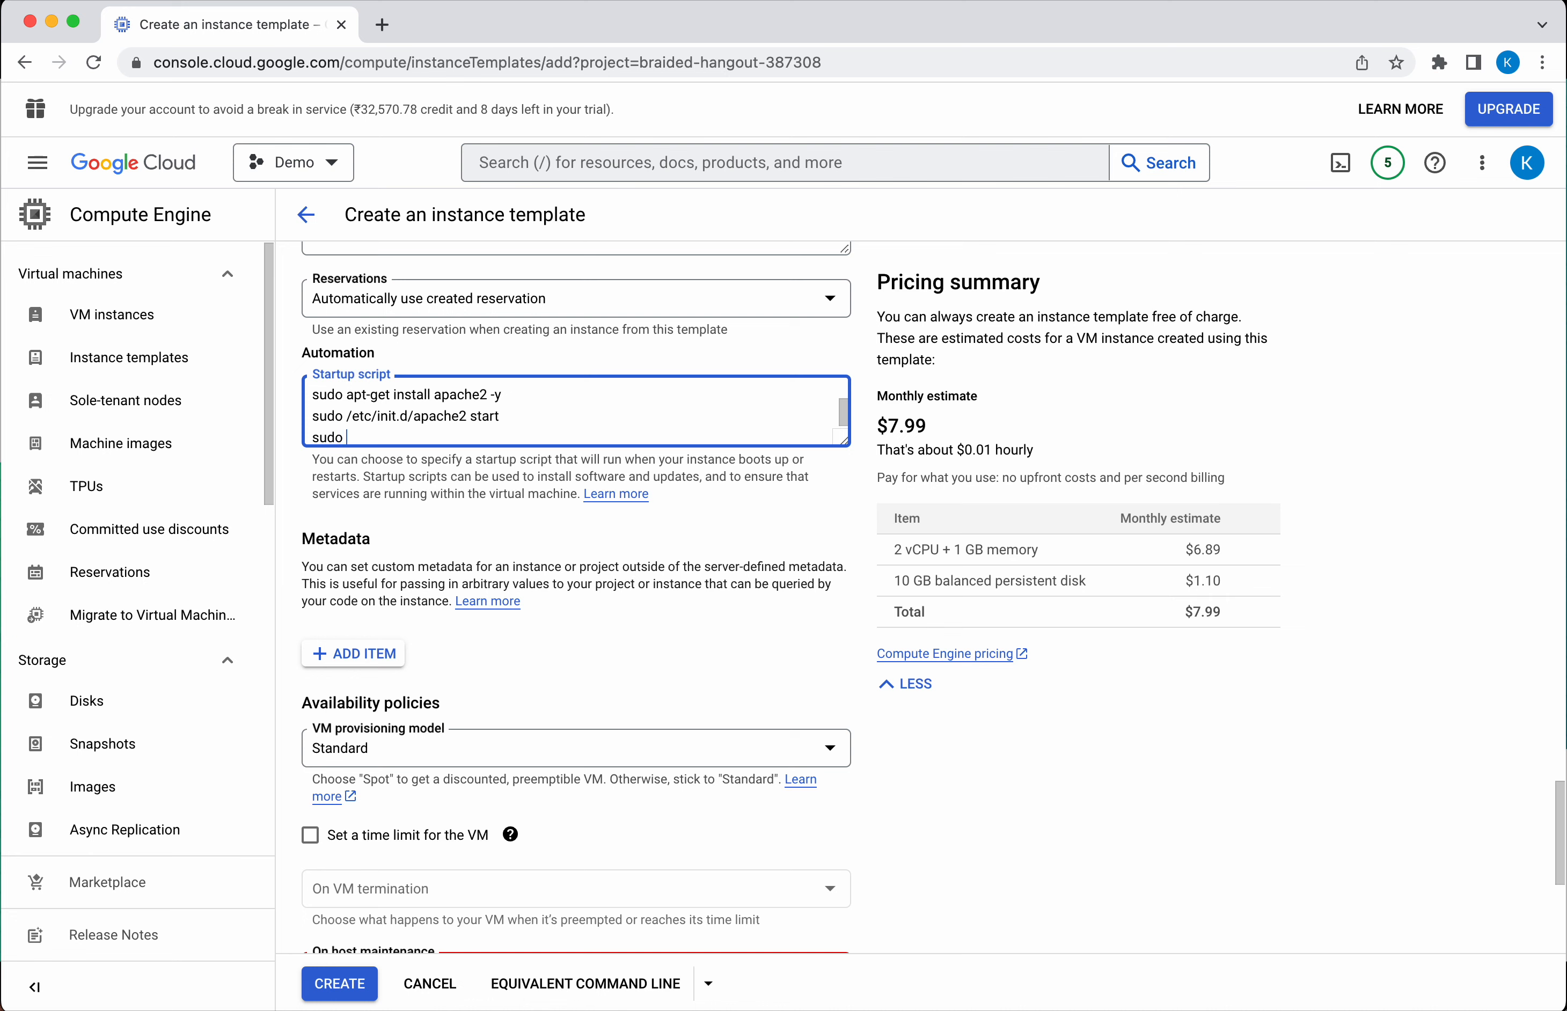
{"action": "type", "text": "init.d/apache2 status"}
Allow HTTP traffic in the template's firewall settings
{"action": "scroll", "coordinate": [557, 510], "scroll_direction": "up", "scroll_amount": 10}
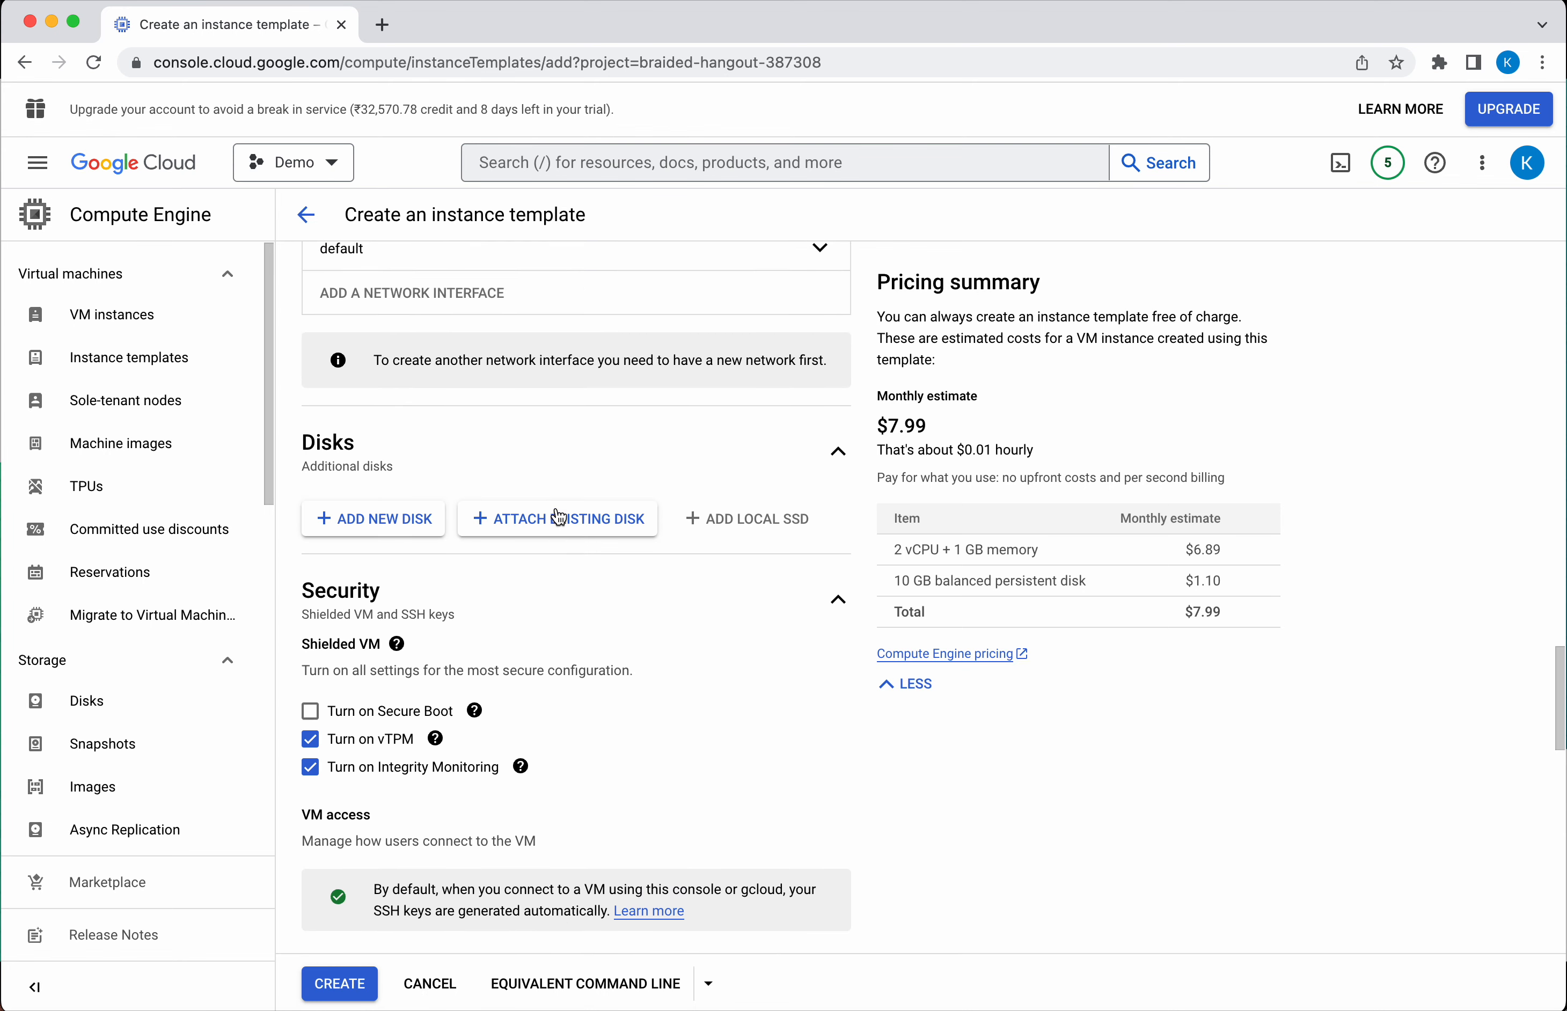
{"action": "scroll", "coordinate": [558, 517], "scroll_direction": "up", "scroll_amount": 12}
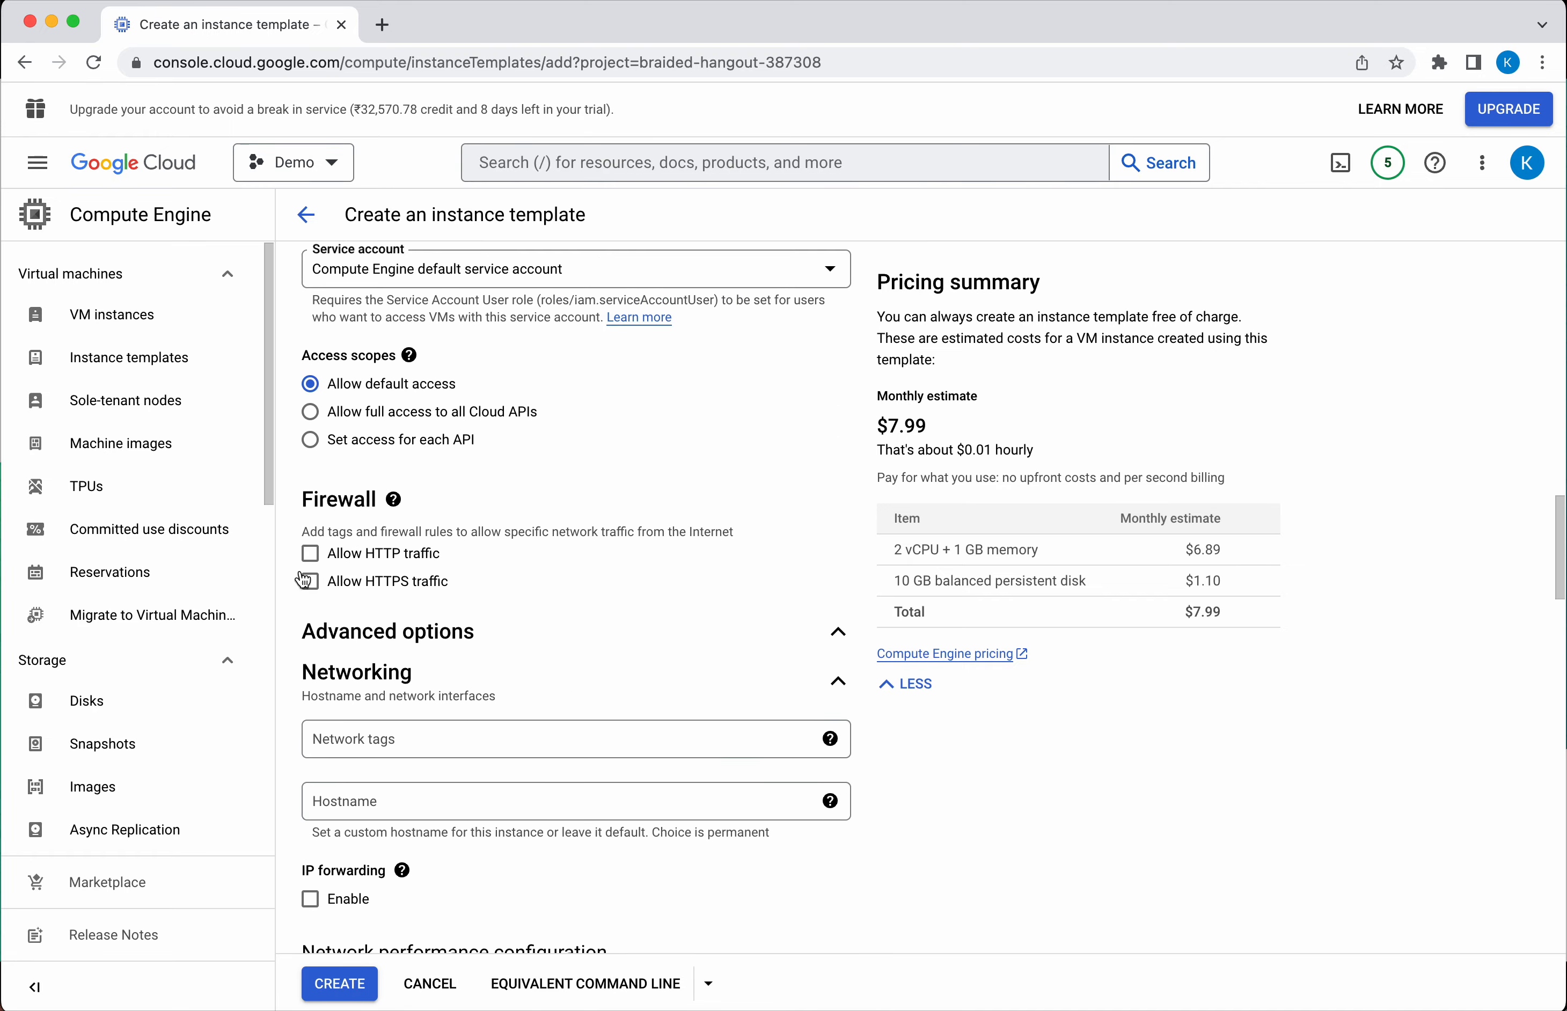
{"action": "left_click", "coordinate": [310, 553]}
Set the on-host-maintenance availability policy to Migrate VM instance (Recommended)
{"action": "scroll", "coordinate": [624, 820], "scroll_direction": "down", "scroll_amount": 10}
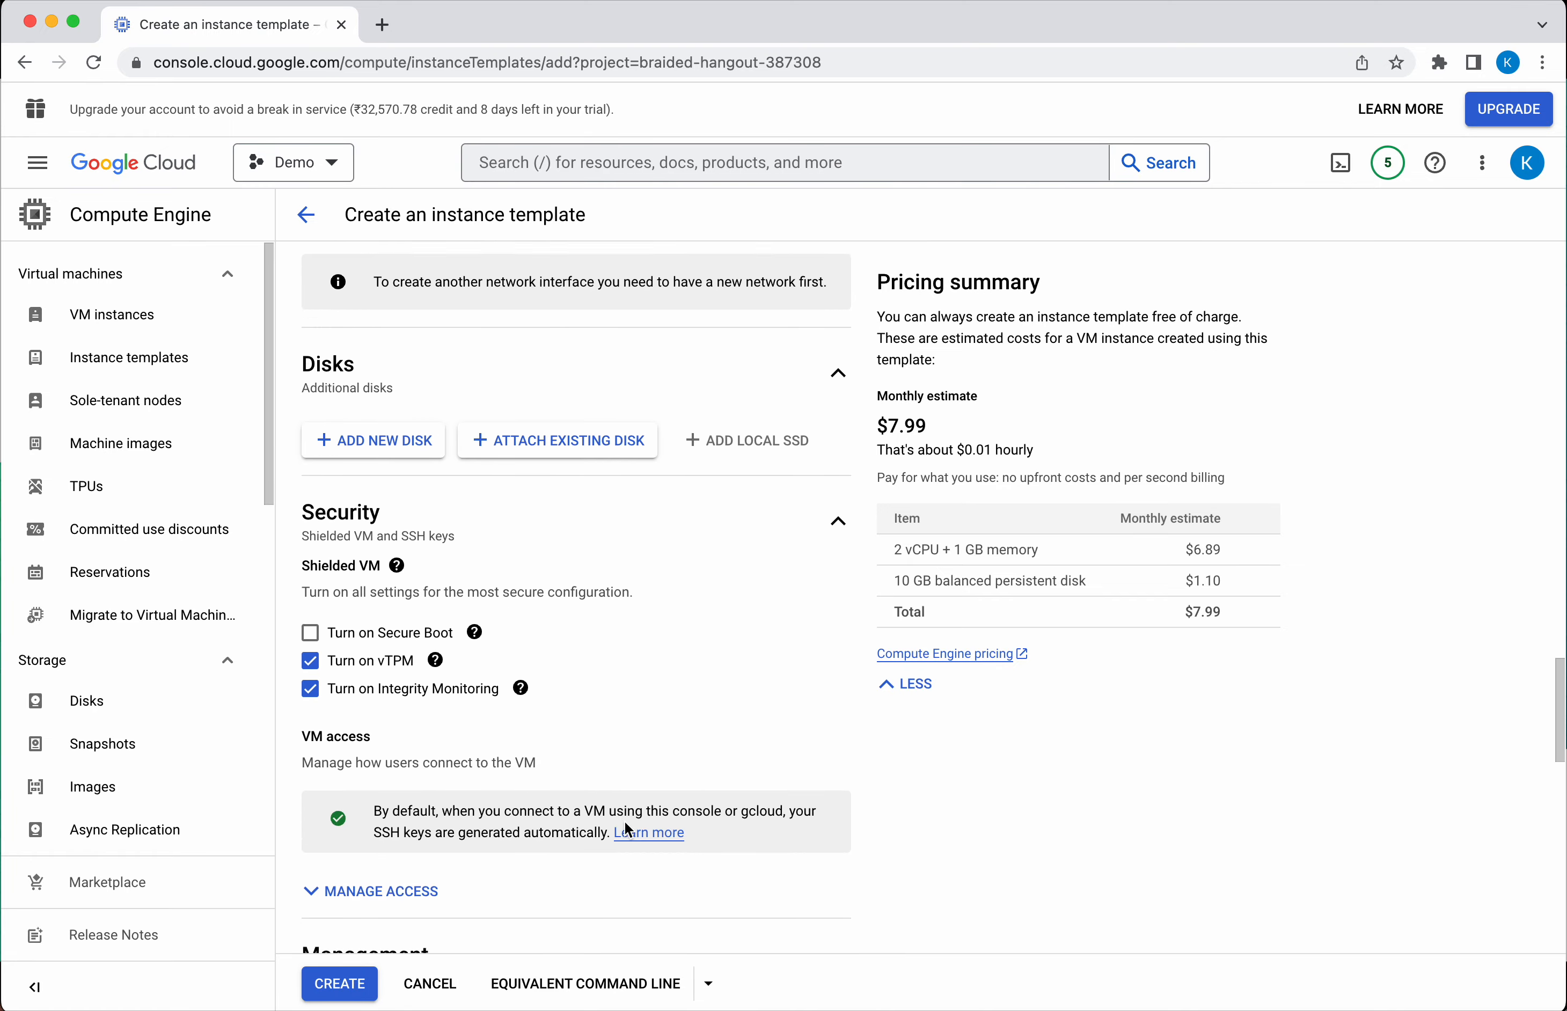
{"action": "scroll", "coordinate": [626, 824], "scroll_direction": "down", "scroll_amount": 15}
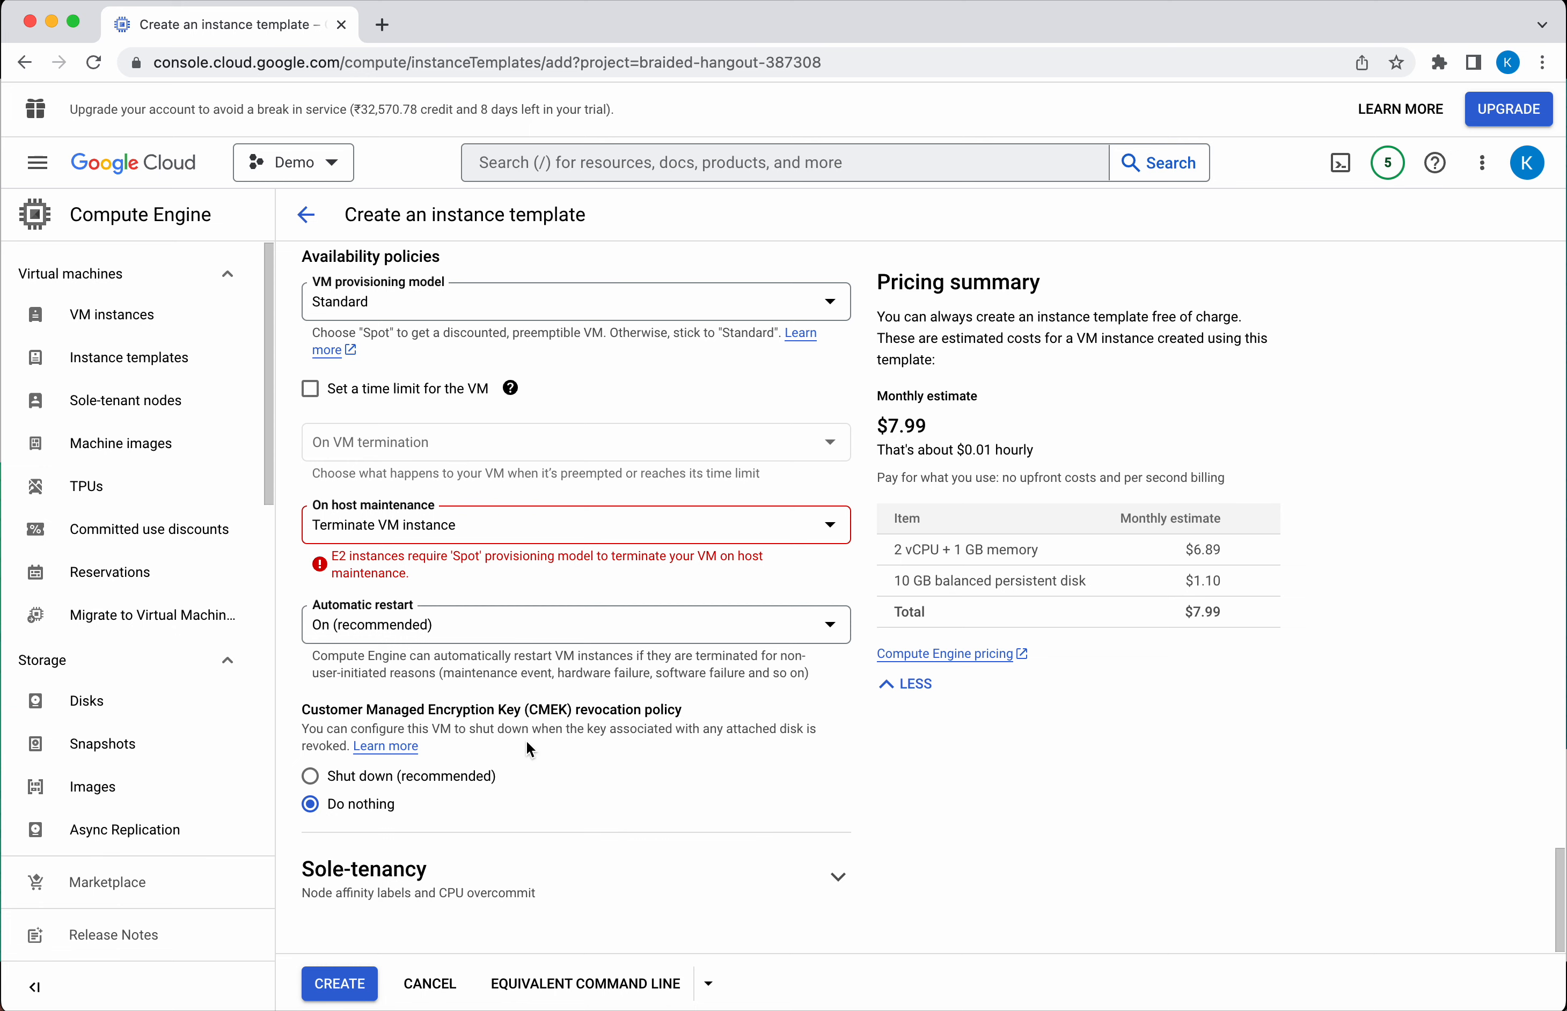
{"action": "scroll", "coordinate": [529, 746], "scroll_direction": "up", "scroll_amount": 4}
{"action": "scroll", "coordinate": [528, 746], "scroll_direction": "down", "scroll_amount": 3}
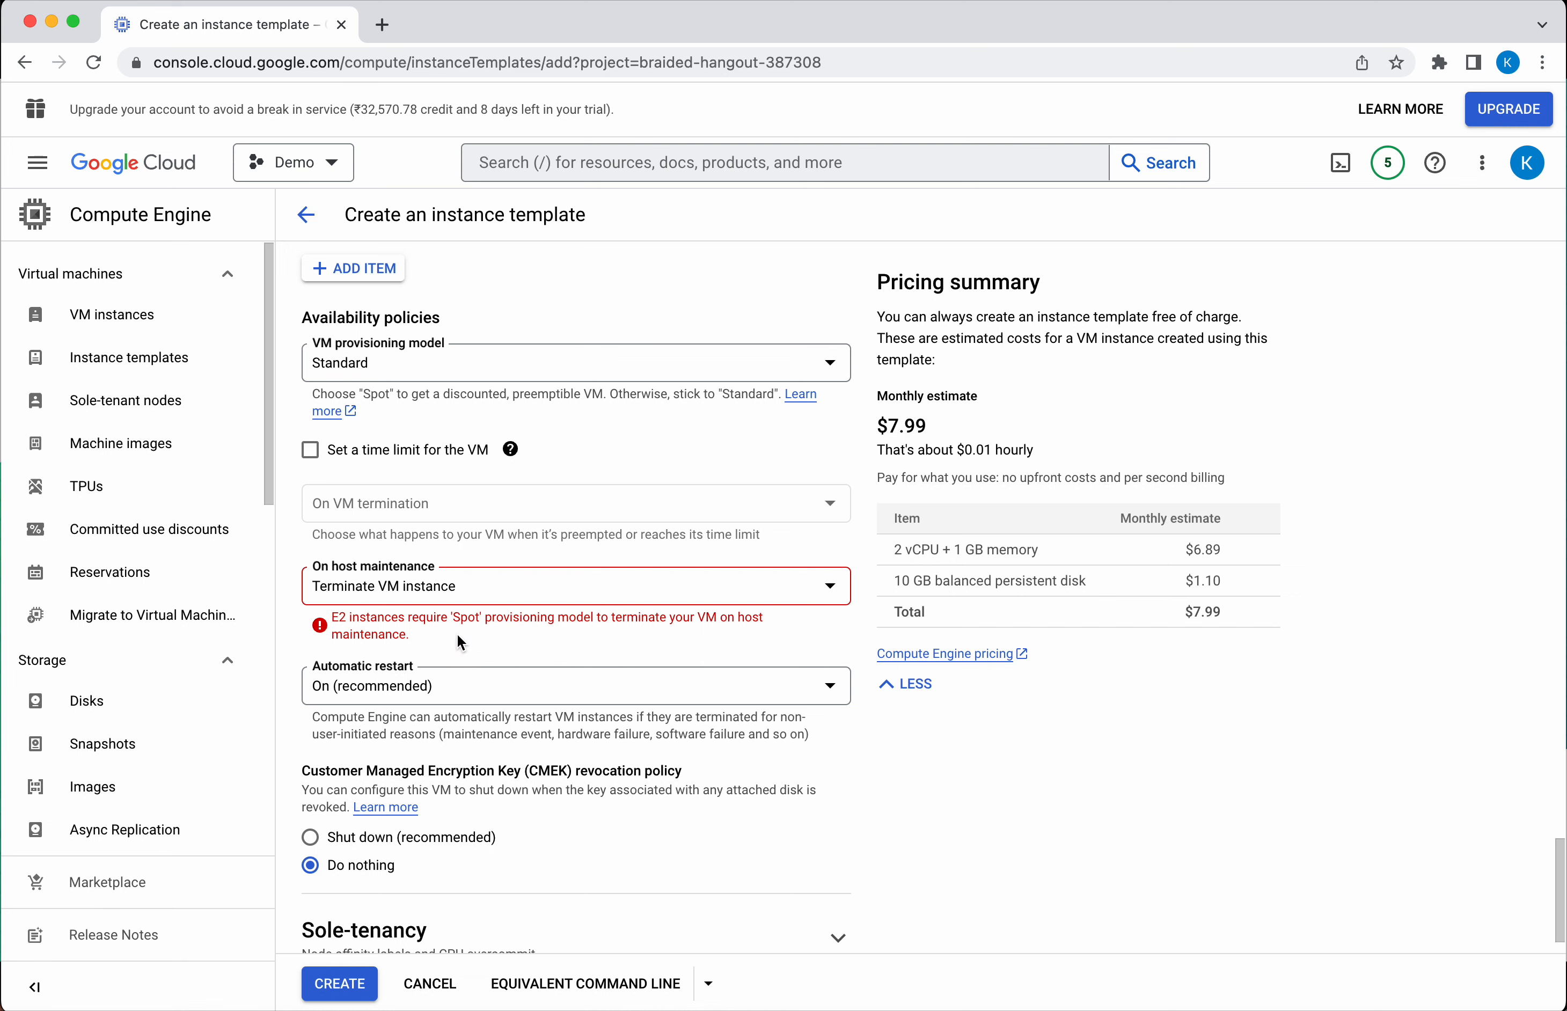
{"action": "left_click", "coordinate": [648, 590]}
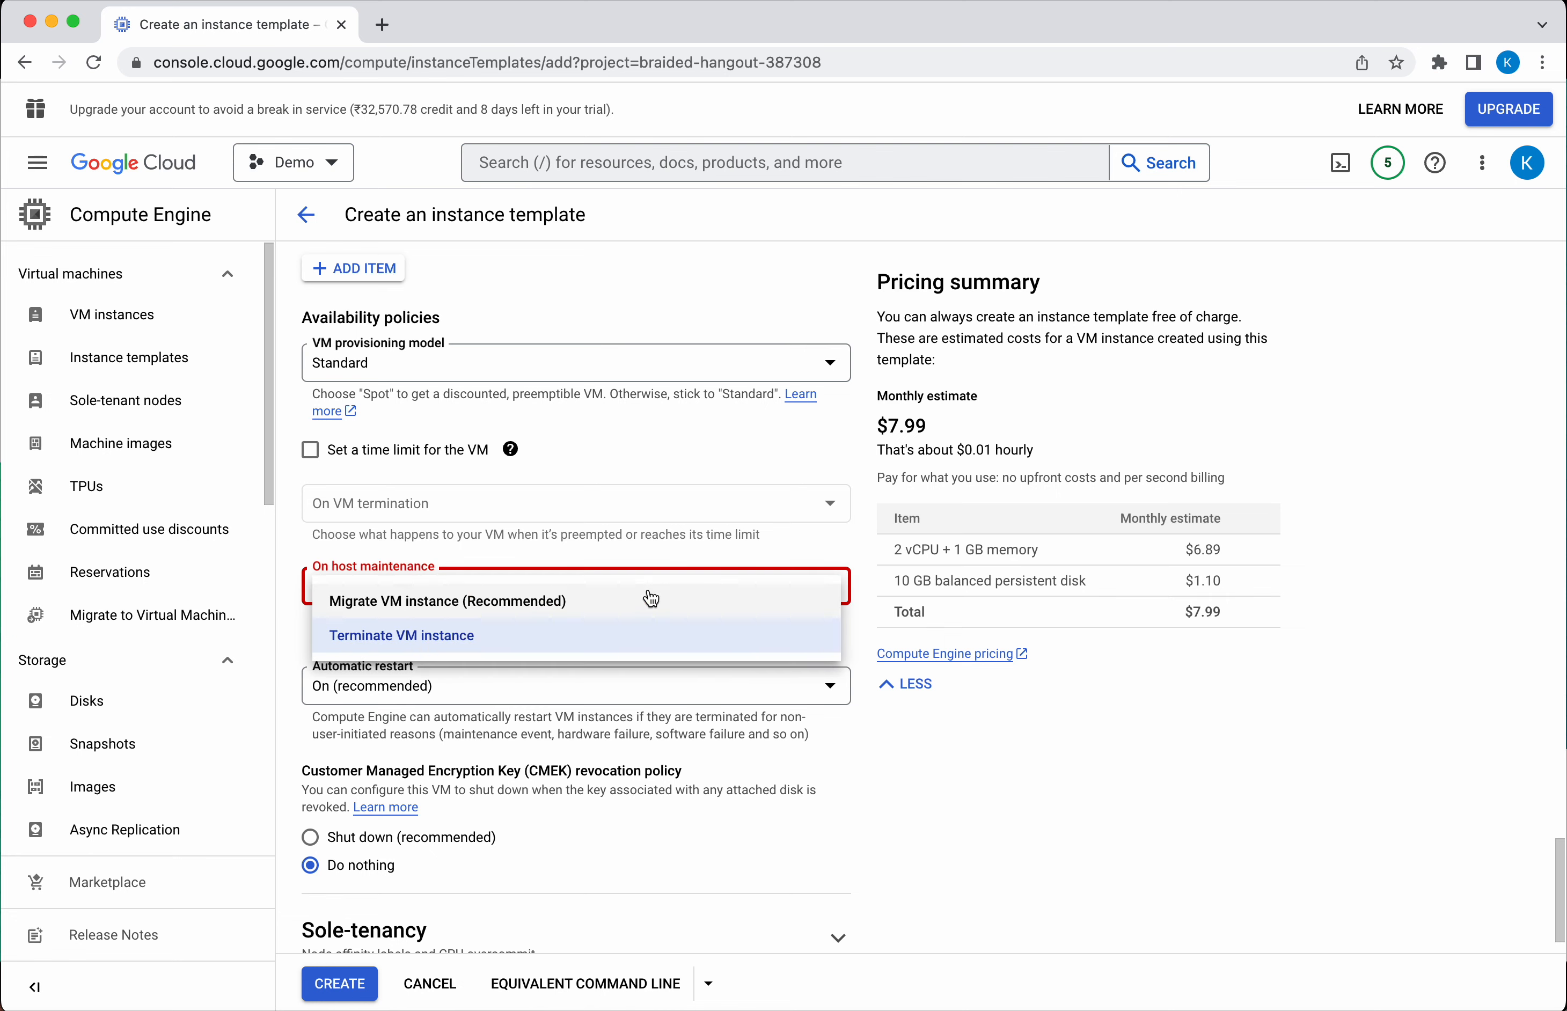
{"action": "left_click", "coordinate": [571, 601]}
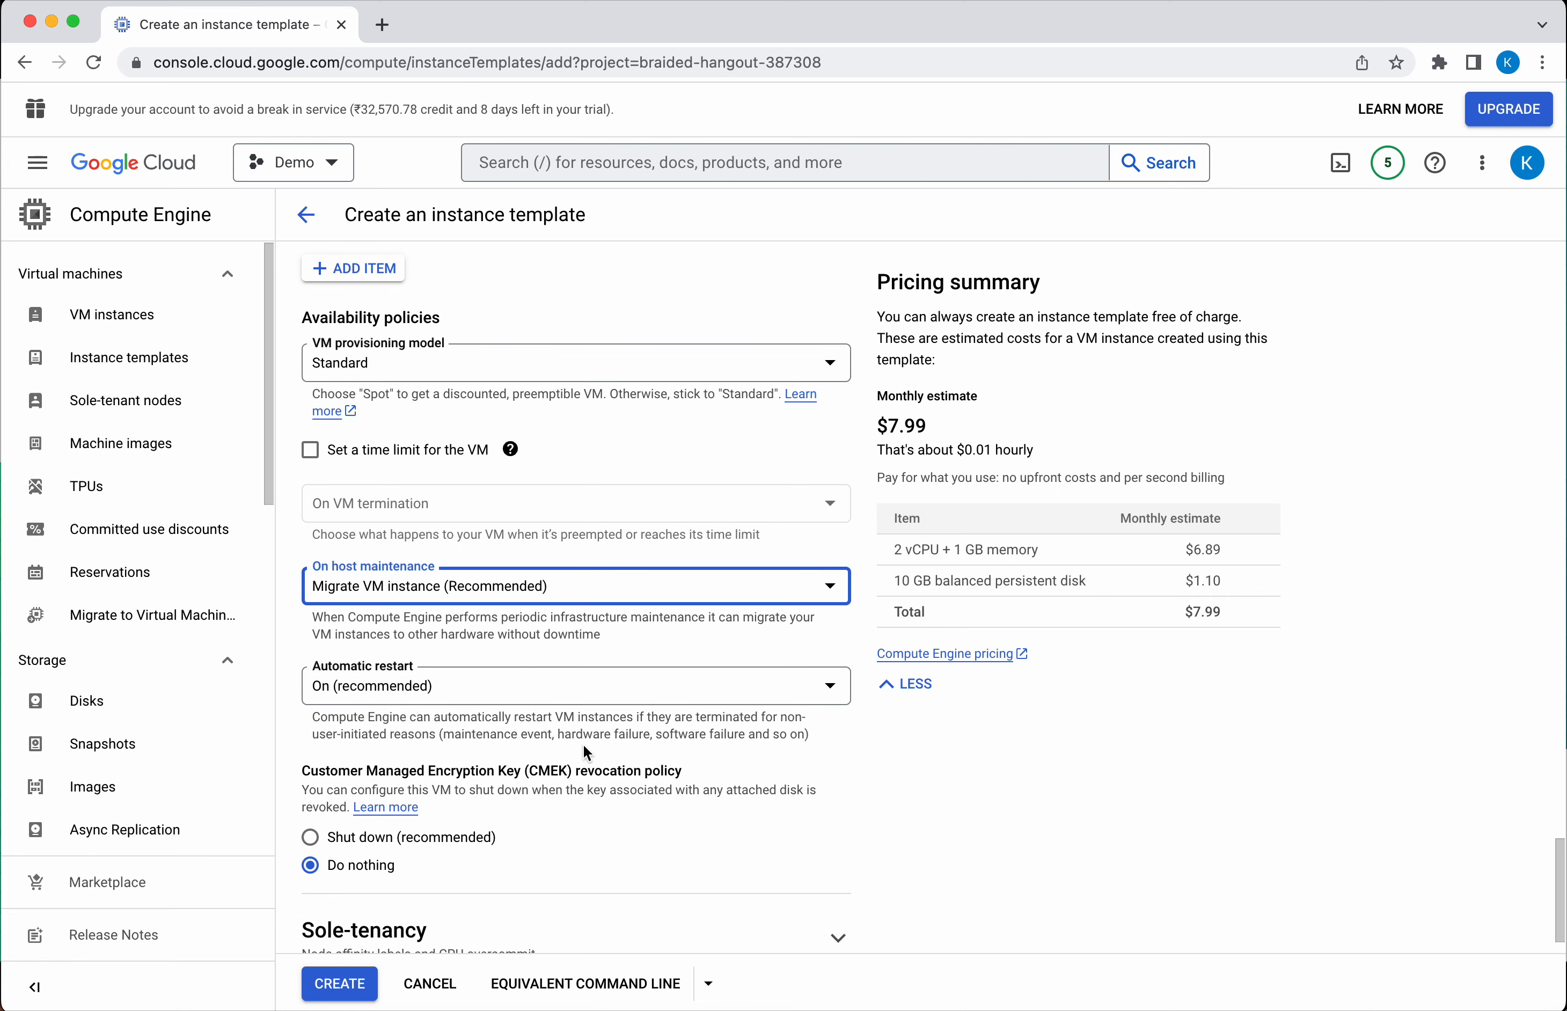
Check the Sole-tenancy settings and create the instance template
{"action": "scroll", "coordinate": [582, 743], "scroll_direction": "down", "scroll_amount": 1}
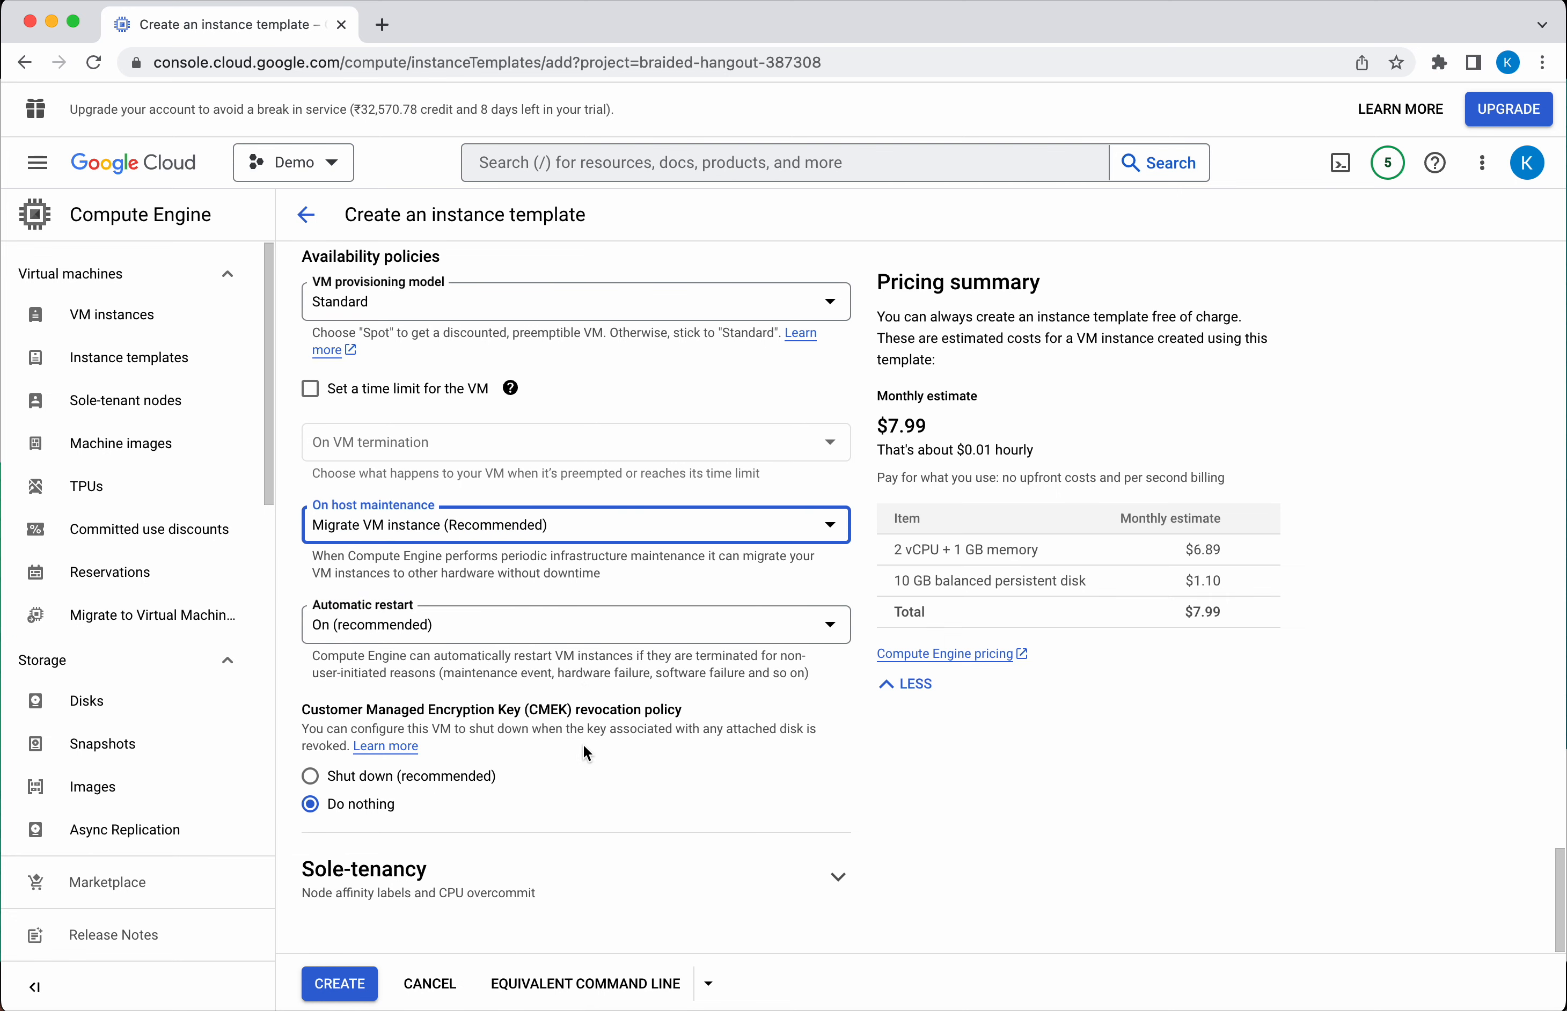
{"action": "left_click", "coordinate": [612, 879]}
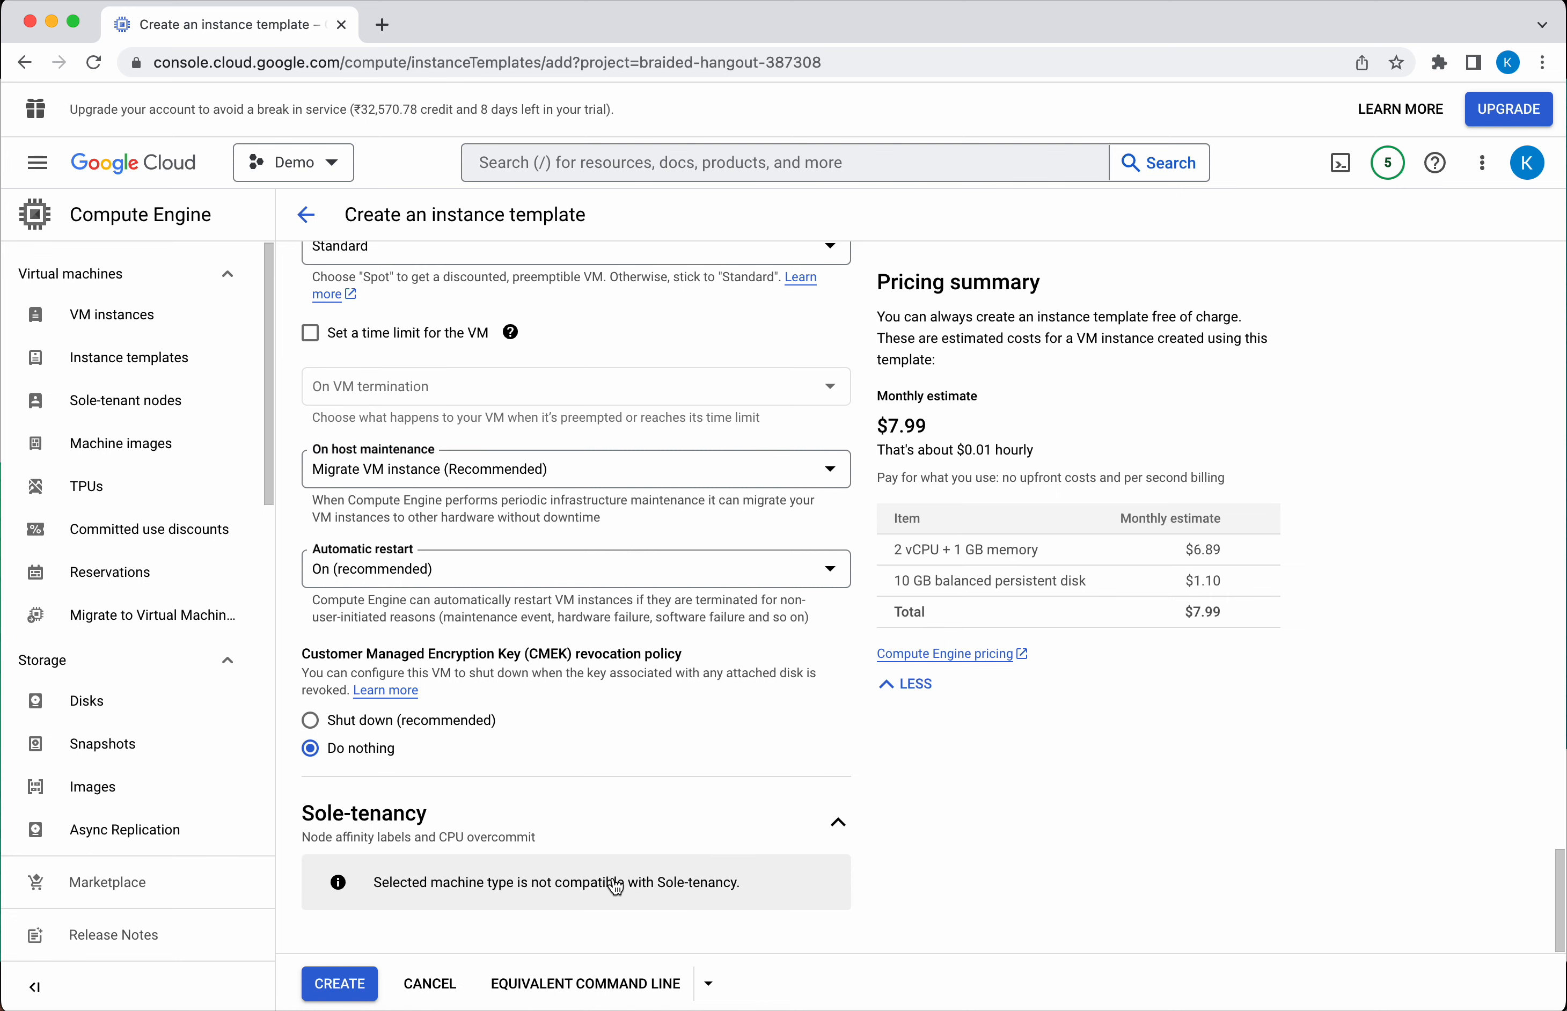
{"action": "left_click", "coordinate": [339, 983]}
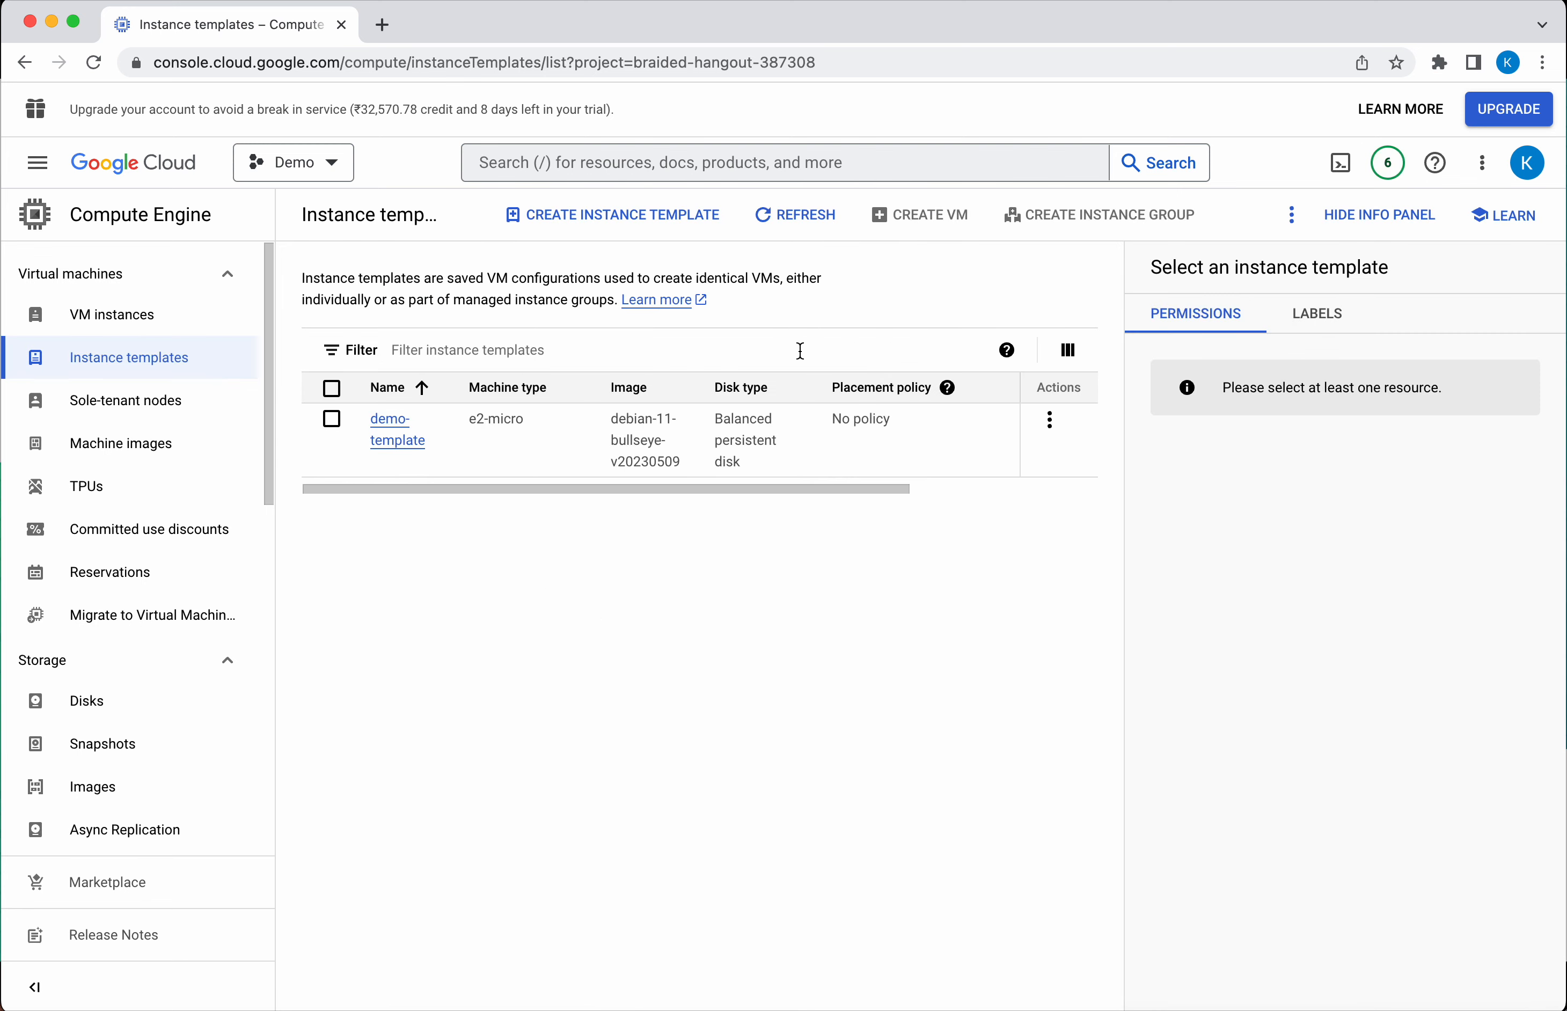
Start a new VM from demo-template and name the instance demovm
{"action": "left_click", "coordinate": [1050, 421]}
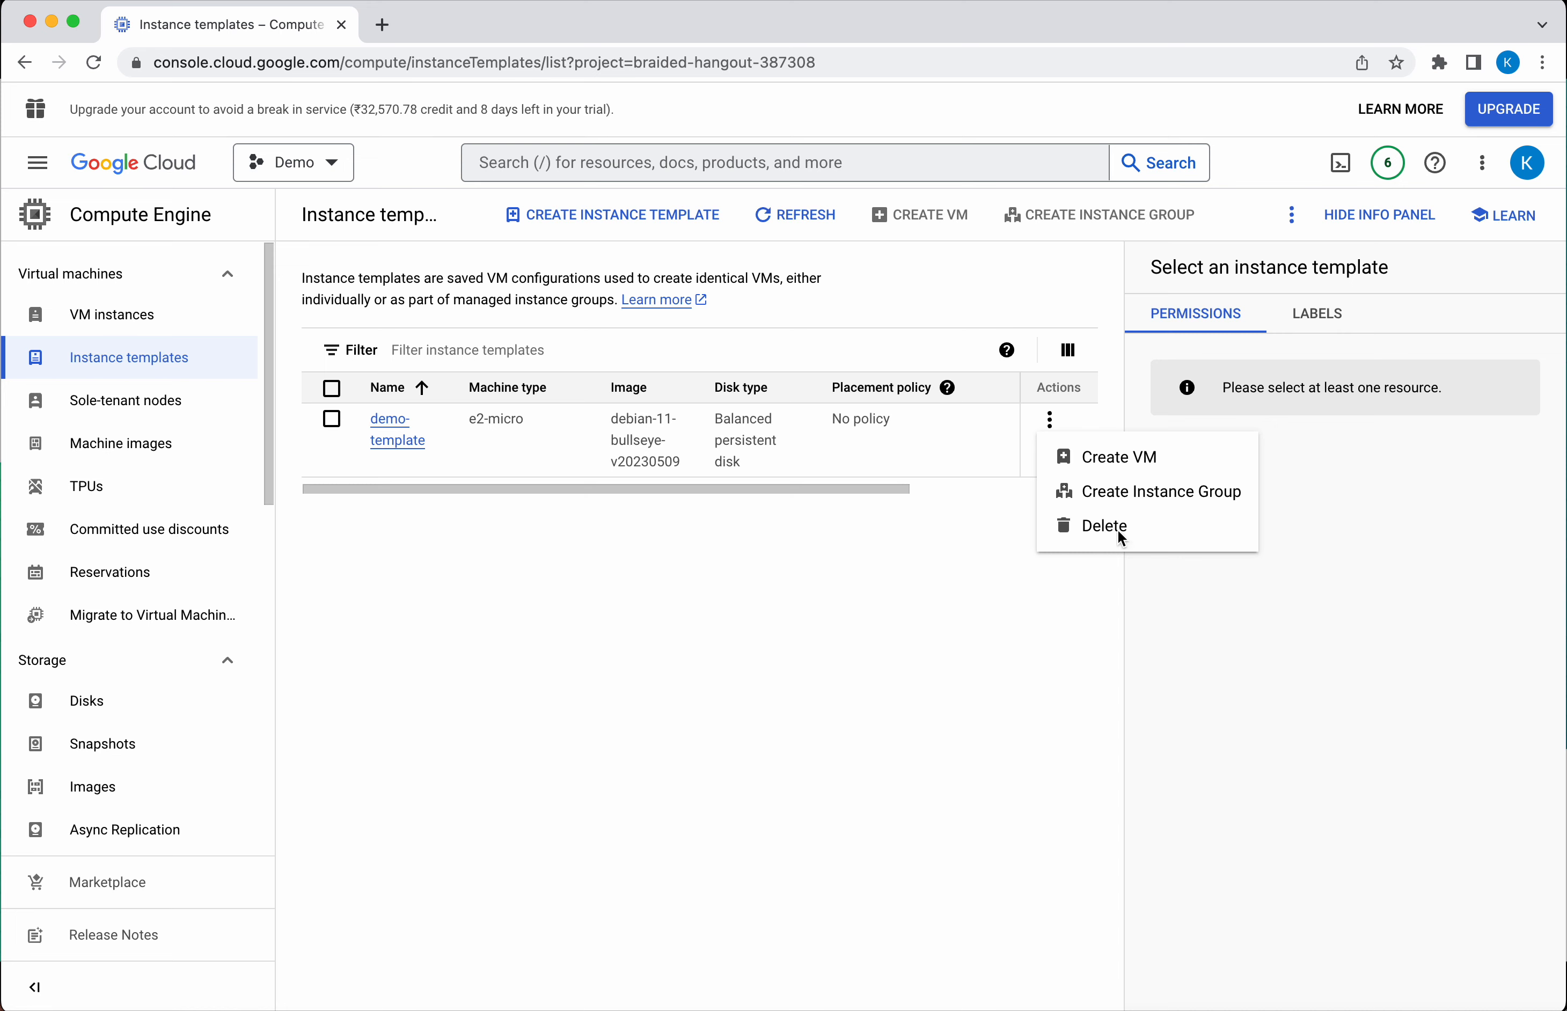
{"action": "left_click", "coordinate": [1129, 459]}
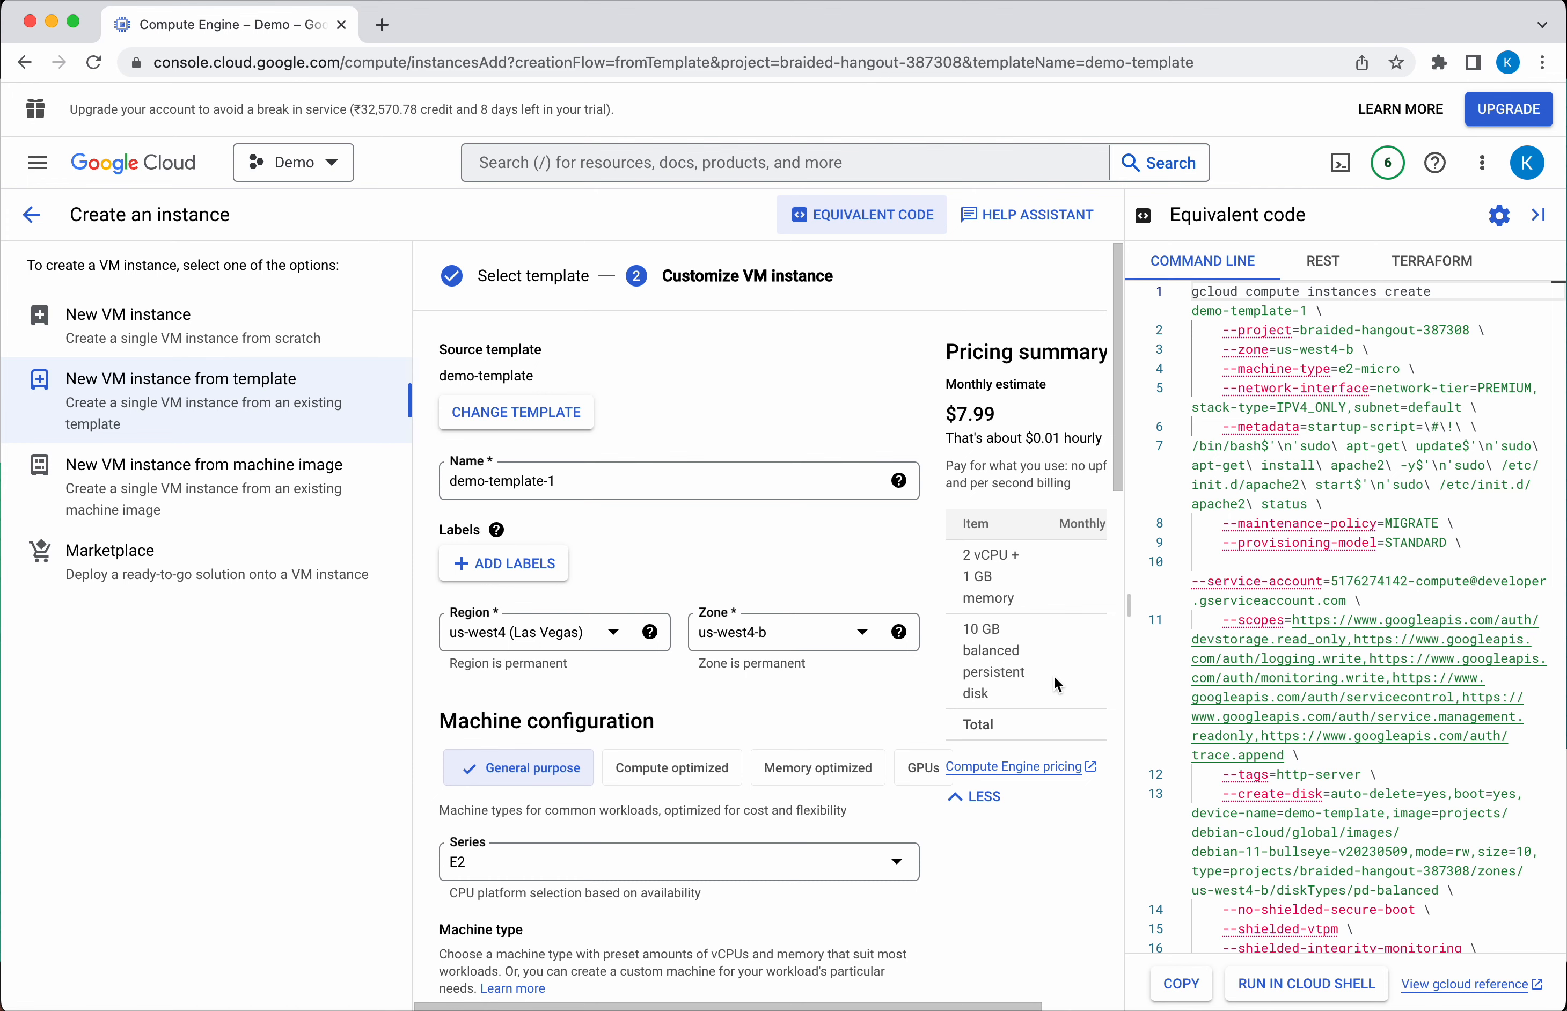
{"action": "left_click", "coordinate": [575, 488]}
{"action": "key", "text": "super+a"}
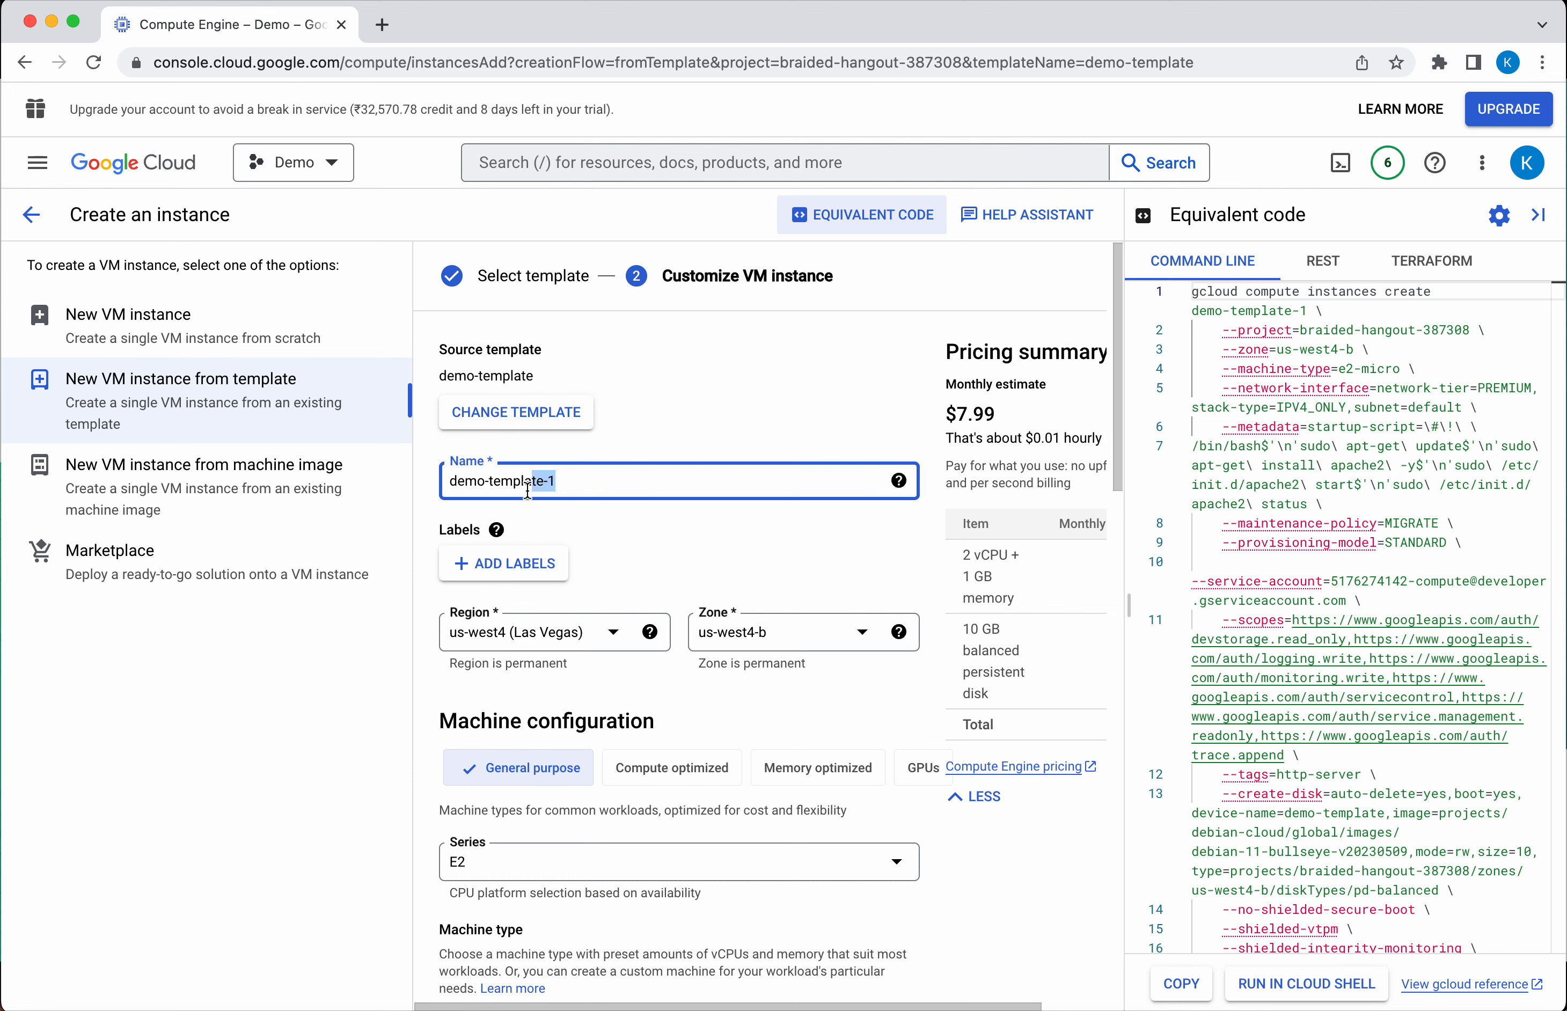
{"action": "type", "text": "demovm"}
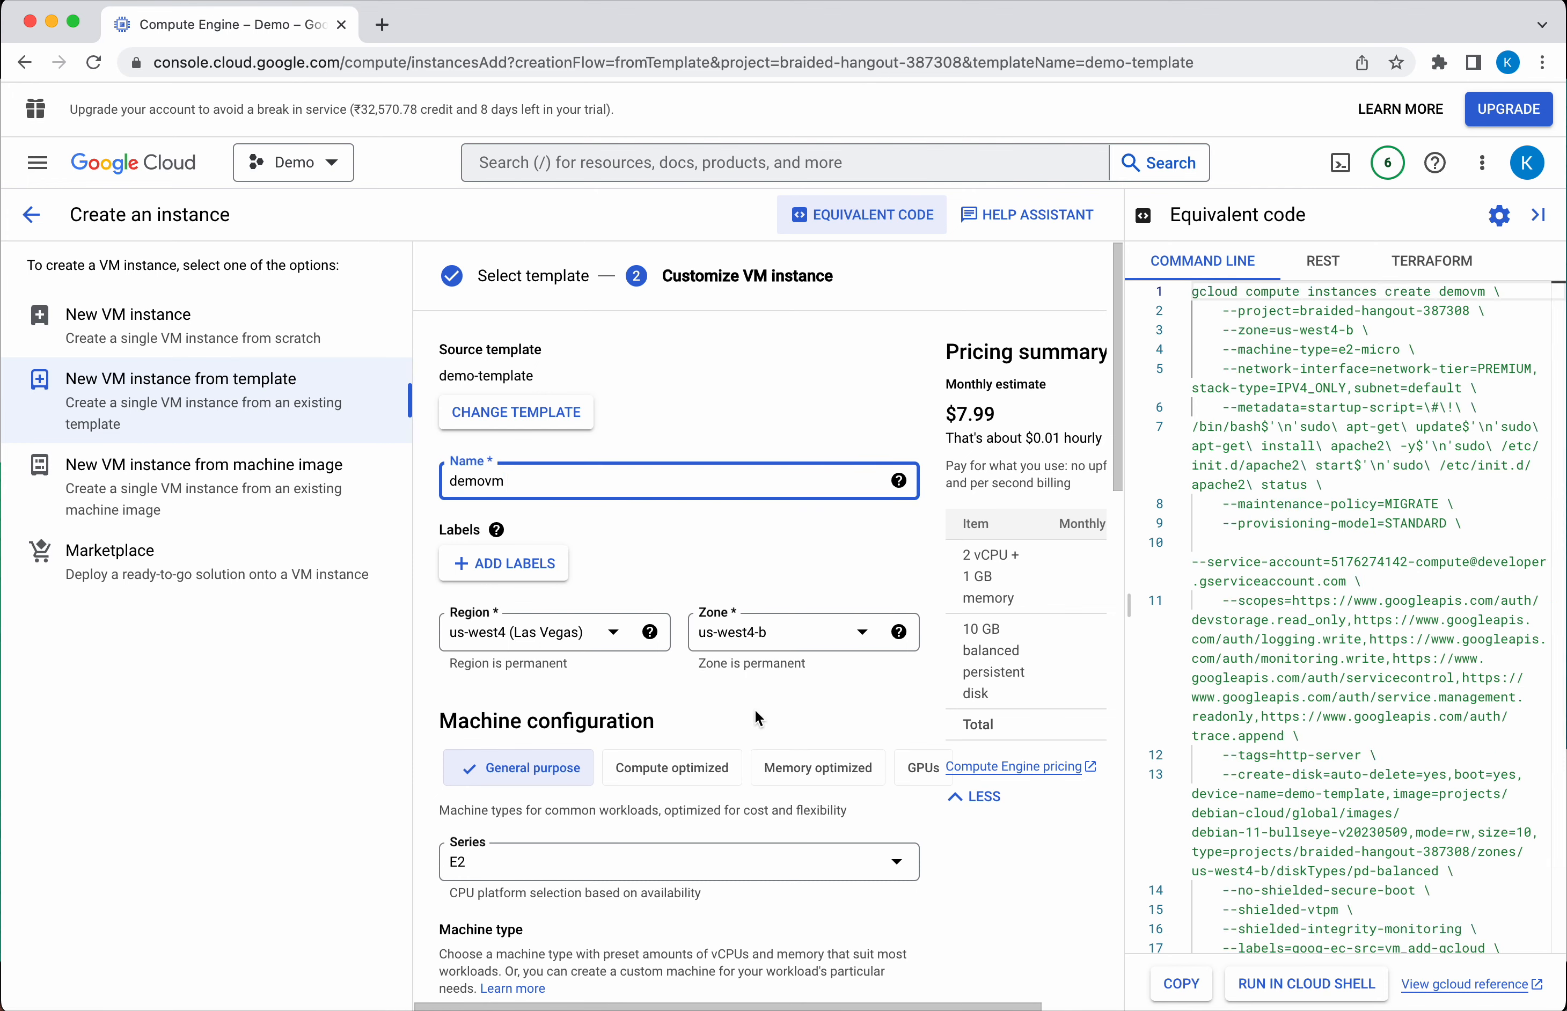
Review the machine, boot disk, access and firewall settings taken from the template and create the VM instance
{"action": "scroll", "coordinate": [754, 709], "scroll_direction": "down", "scroll_amount": 3}
{"action": "scroll", "coordinate": [844, 706], "scroll_direction": "down", "scroll_amount": 3}
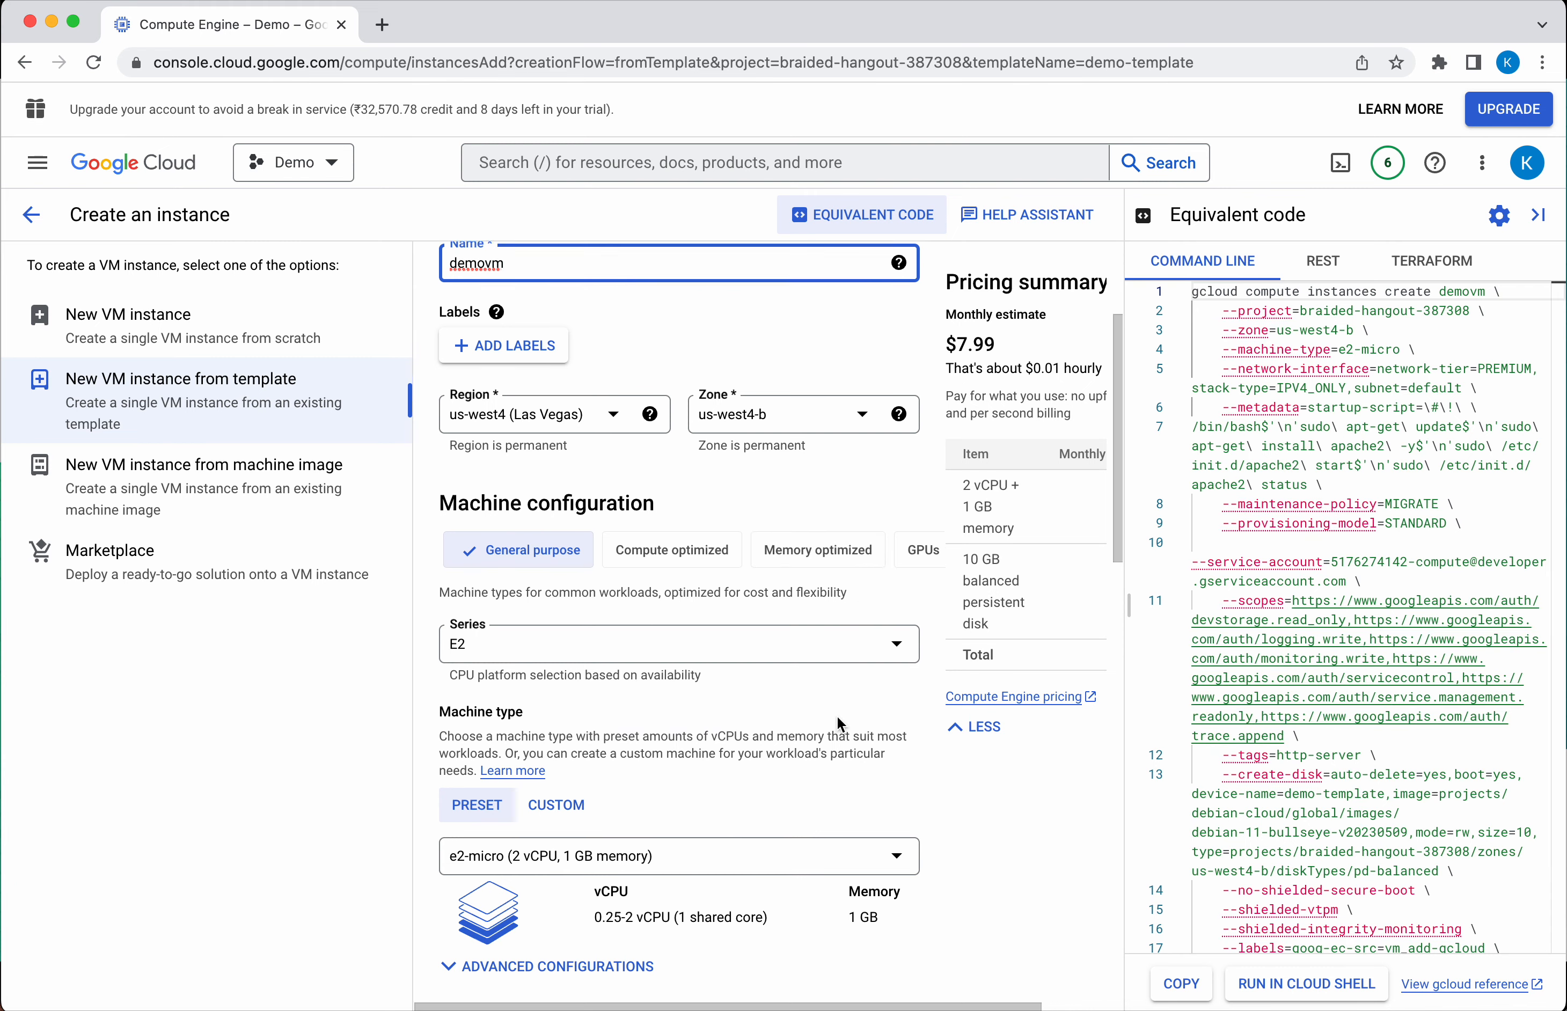
{"action": "scroll", "coordinate": [837, 718], "scroll_direction": "down", "scroll_amount": 8}
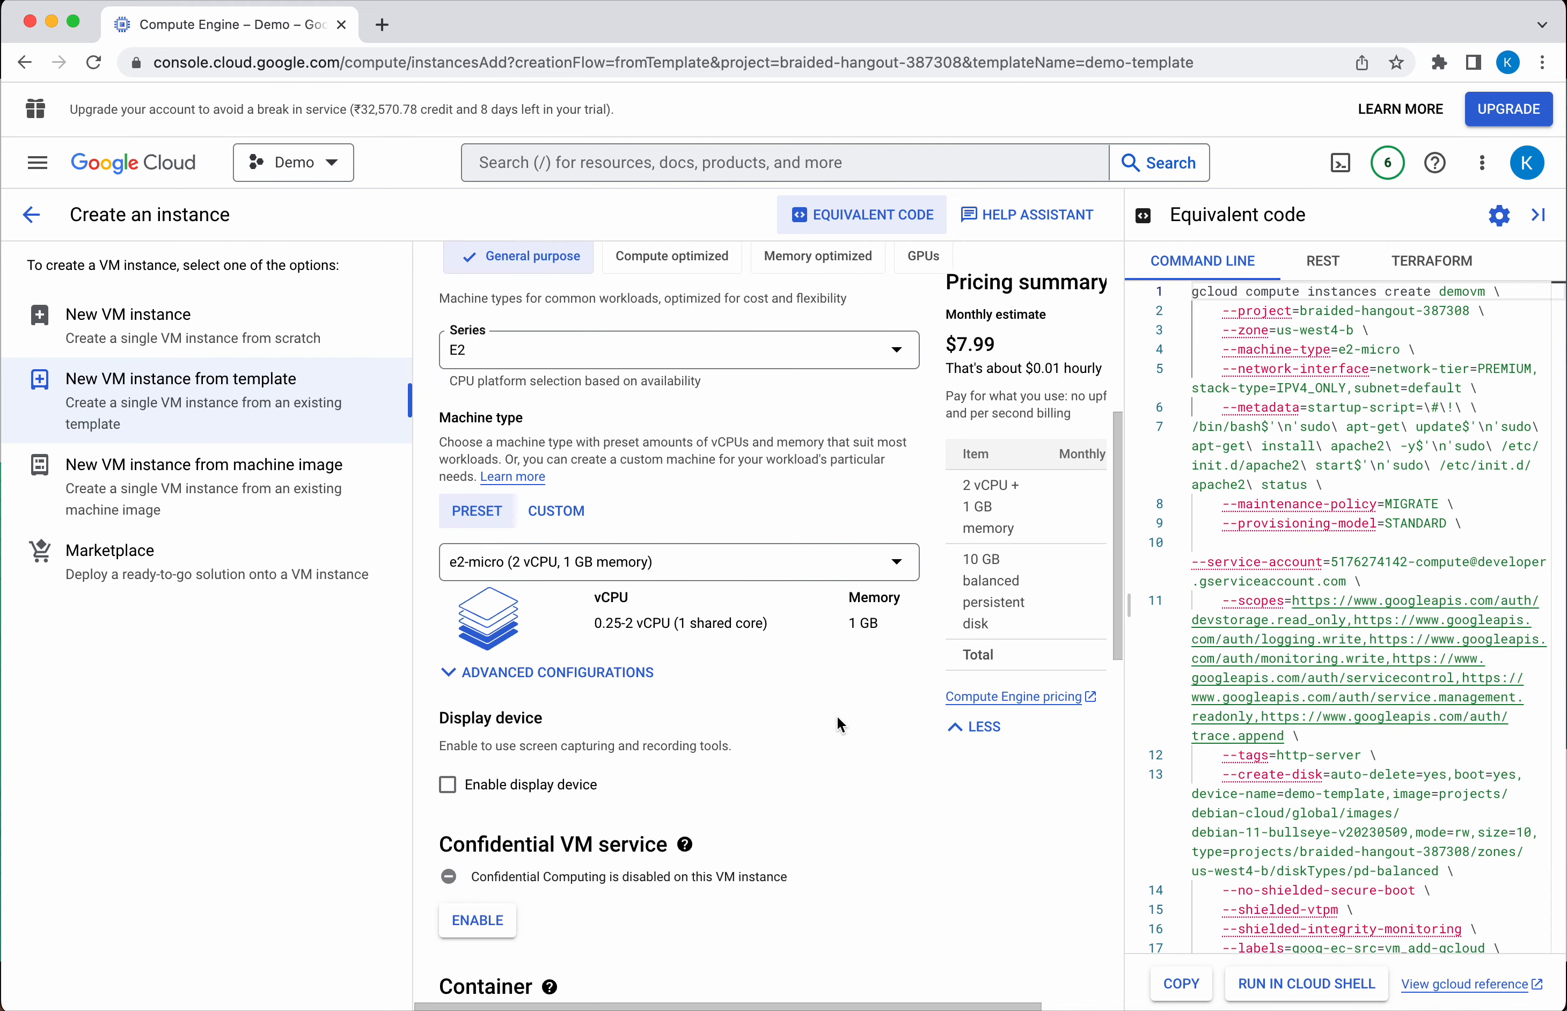
{"action": "scroll", "coordinate": [839, 723], "scroll_direction": "down", "scroll_amount": 2}
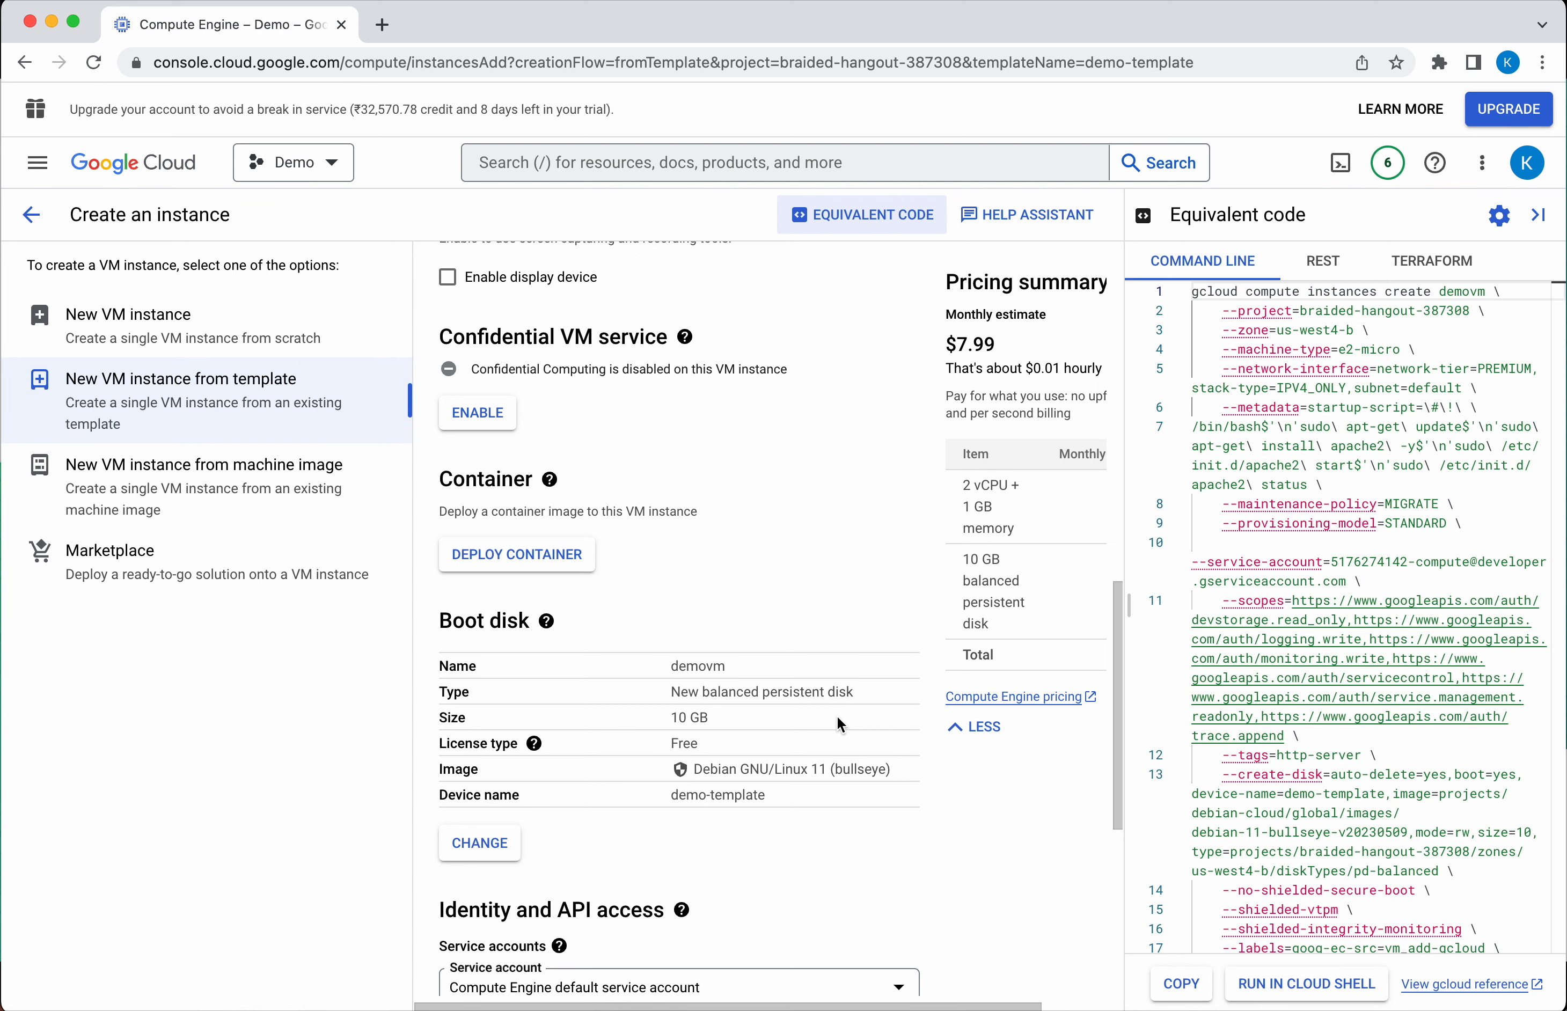
{"action": "scroll", "coordinate": [839, 724], "scroll_direction": "down", "scroll_amount": 8}
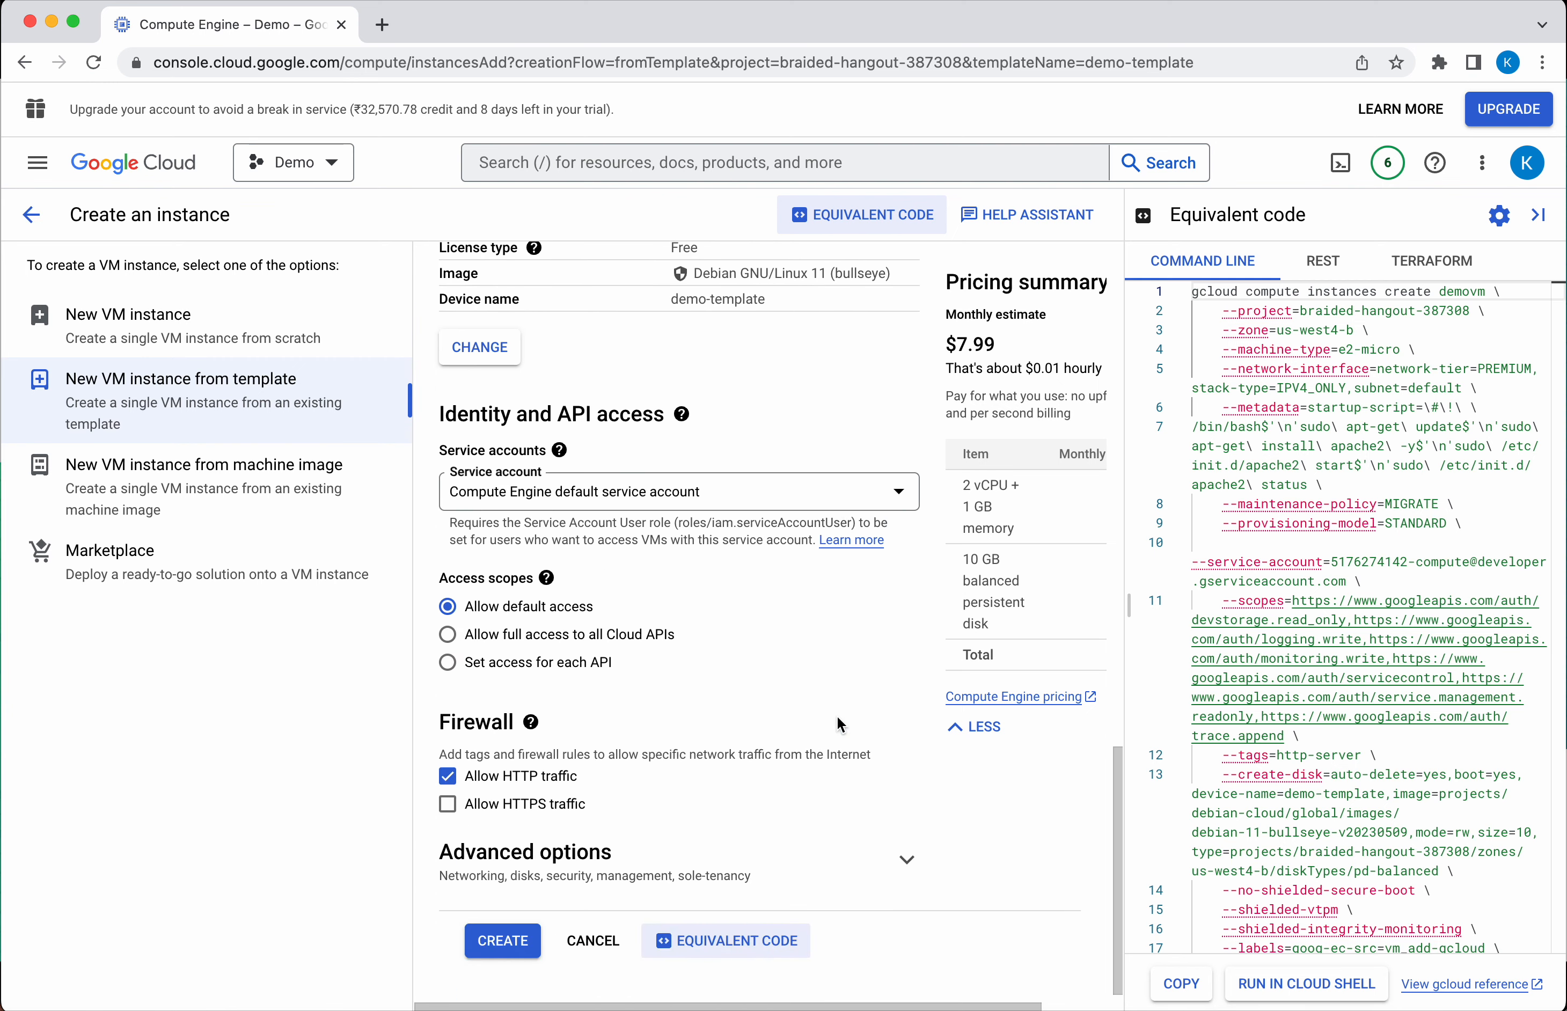
{"action": "left_click", "coordinate": [504, 944]}
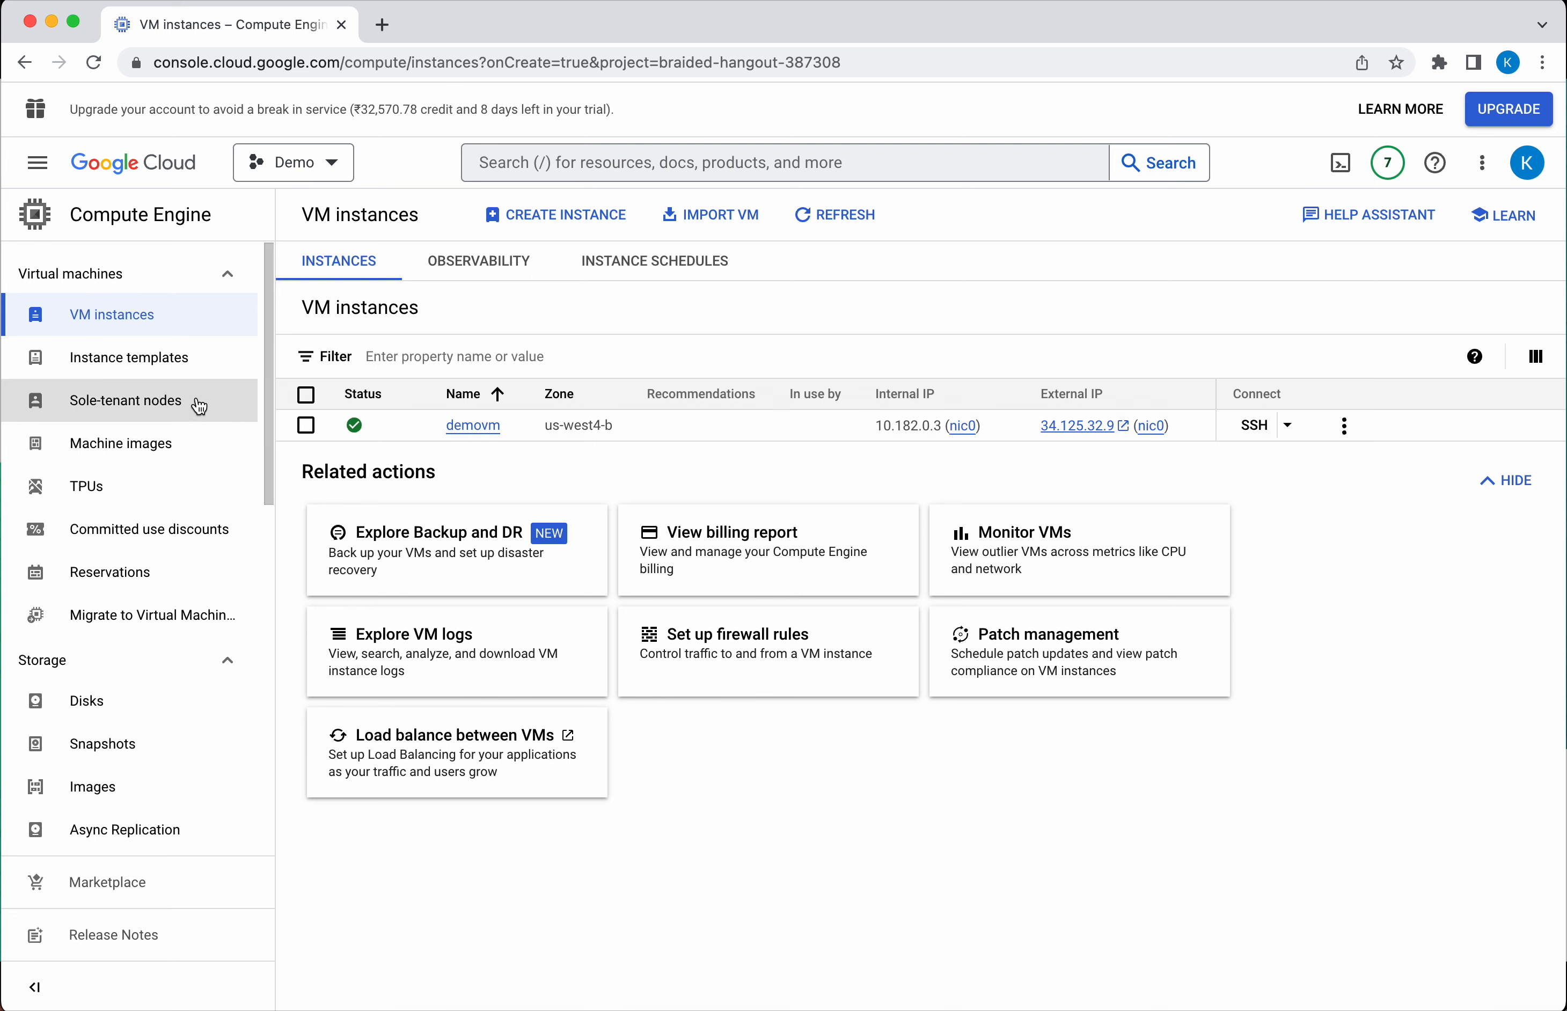
Delete demo-template from the instance templates, confirming with the word "delete"
{"action": "left_click", "coordinate": [189, 371]}
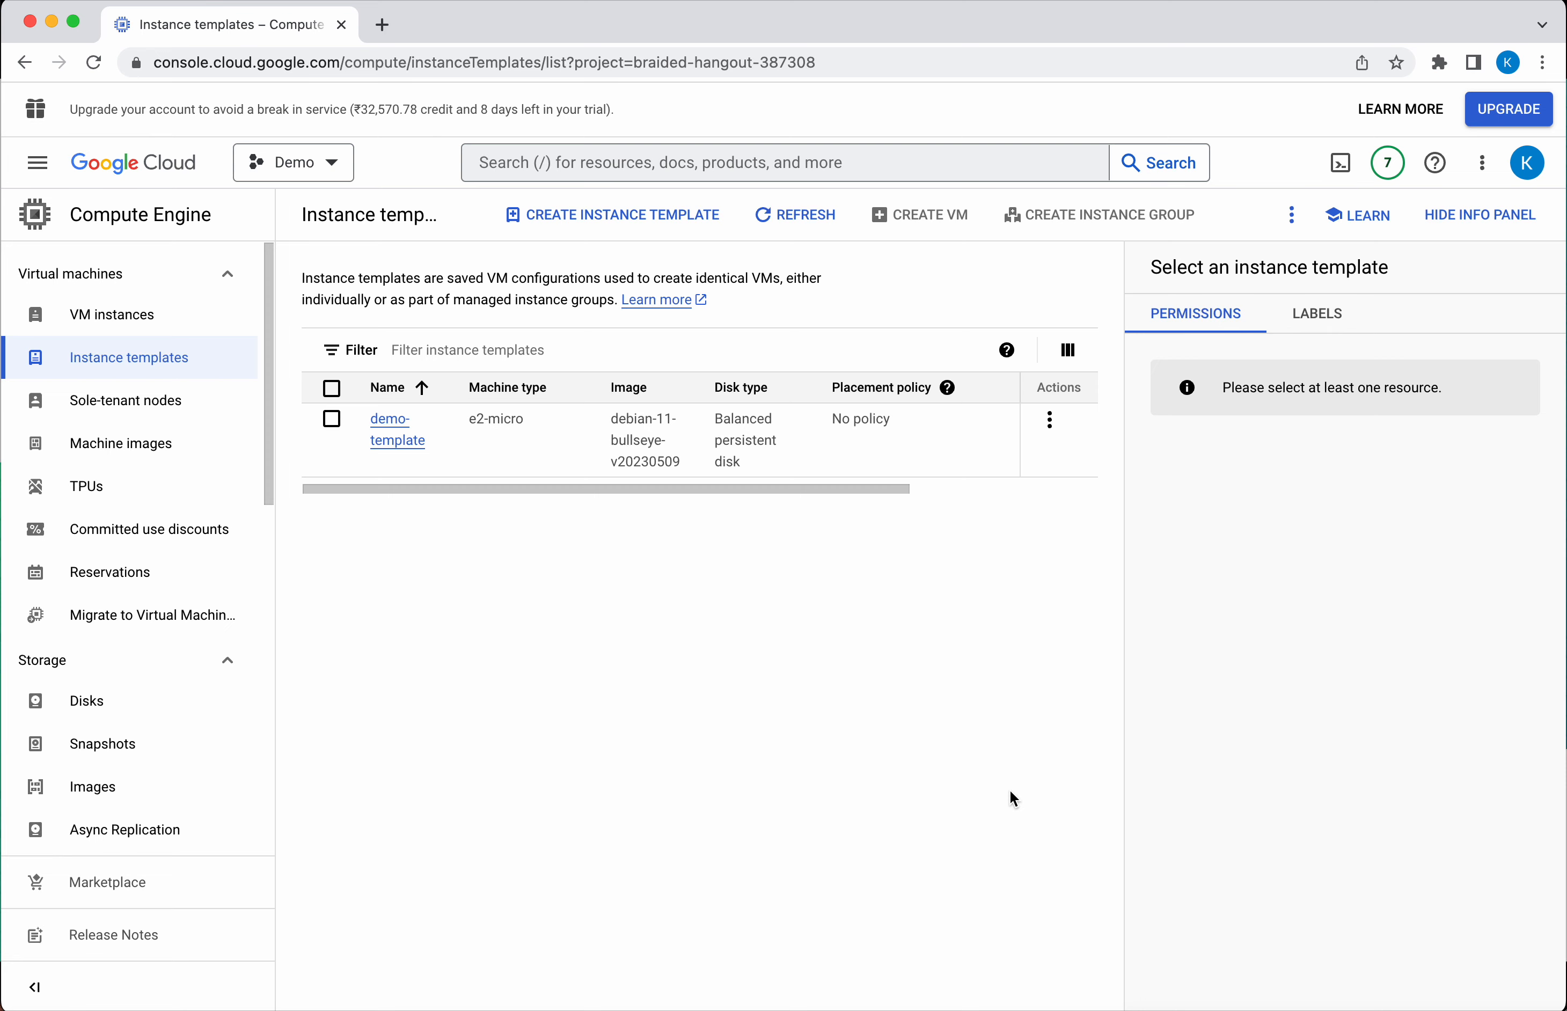
{"action": "left_click", "coordinate": [1049, 421]}
{"action": "left_click", "coordinate": [1086, 531]}
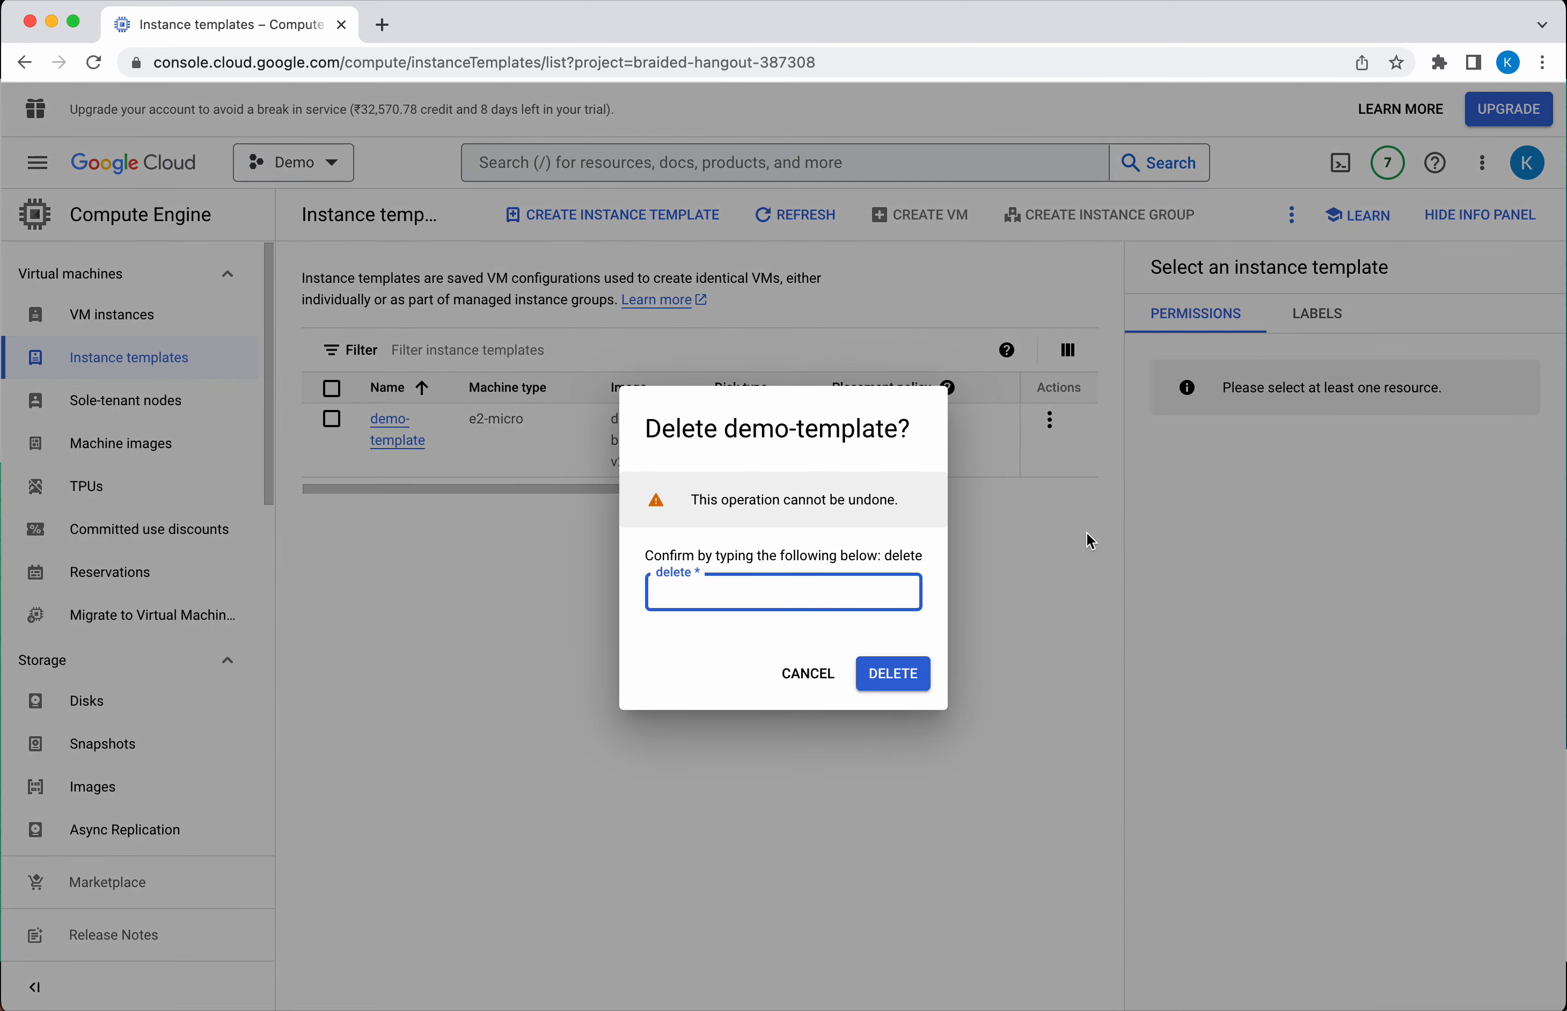
{"action": "type", "text": "delete"}
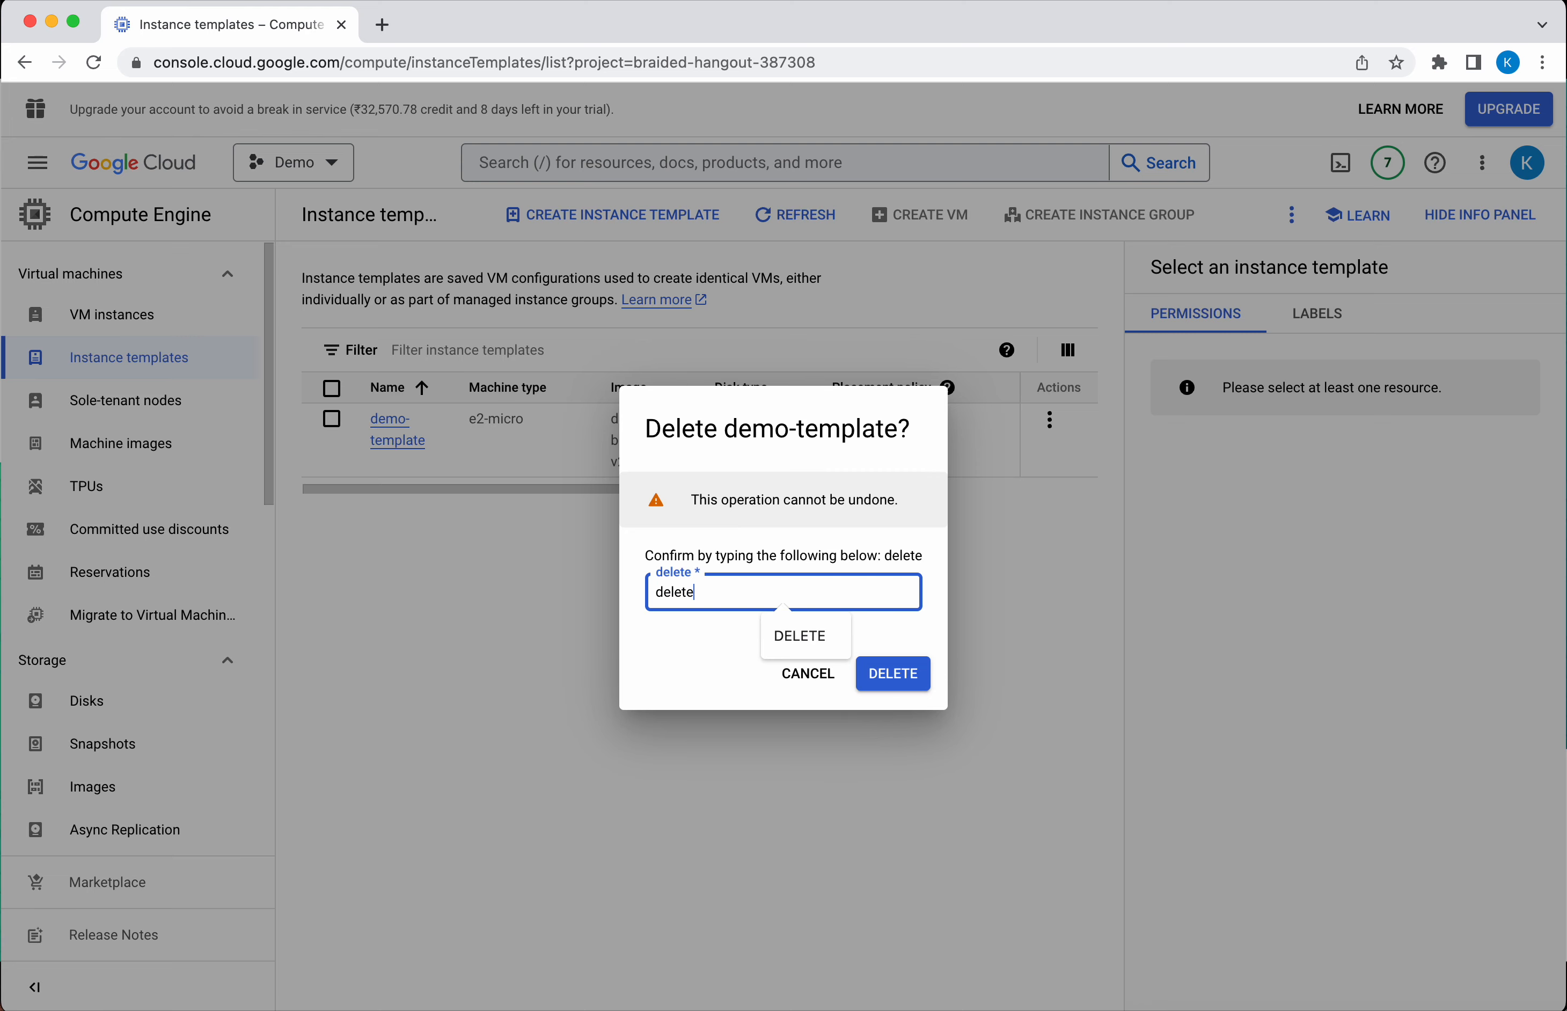
{"action": "left_click", "coordinate": [899, 673]}
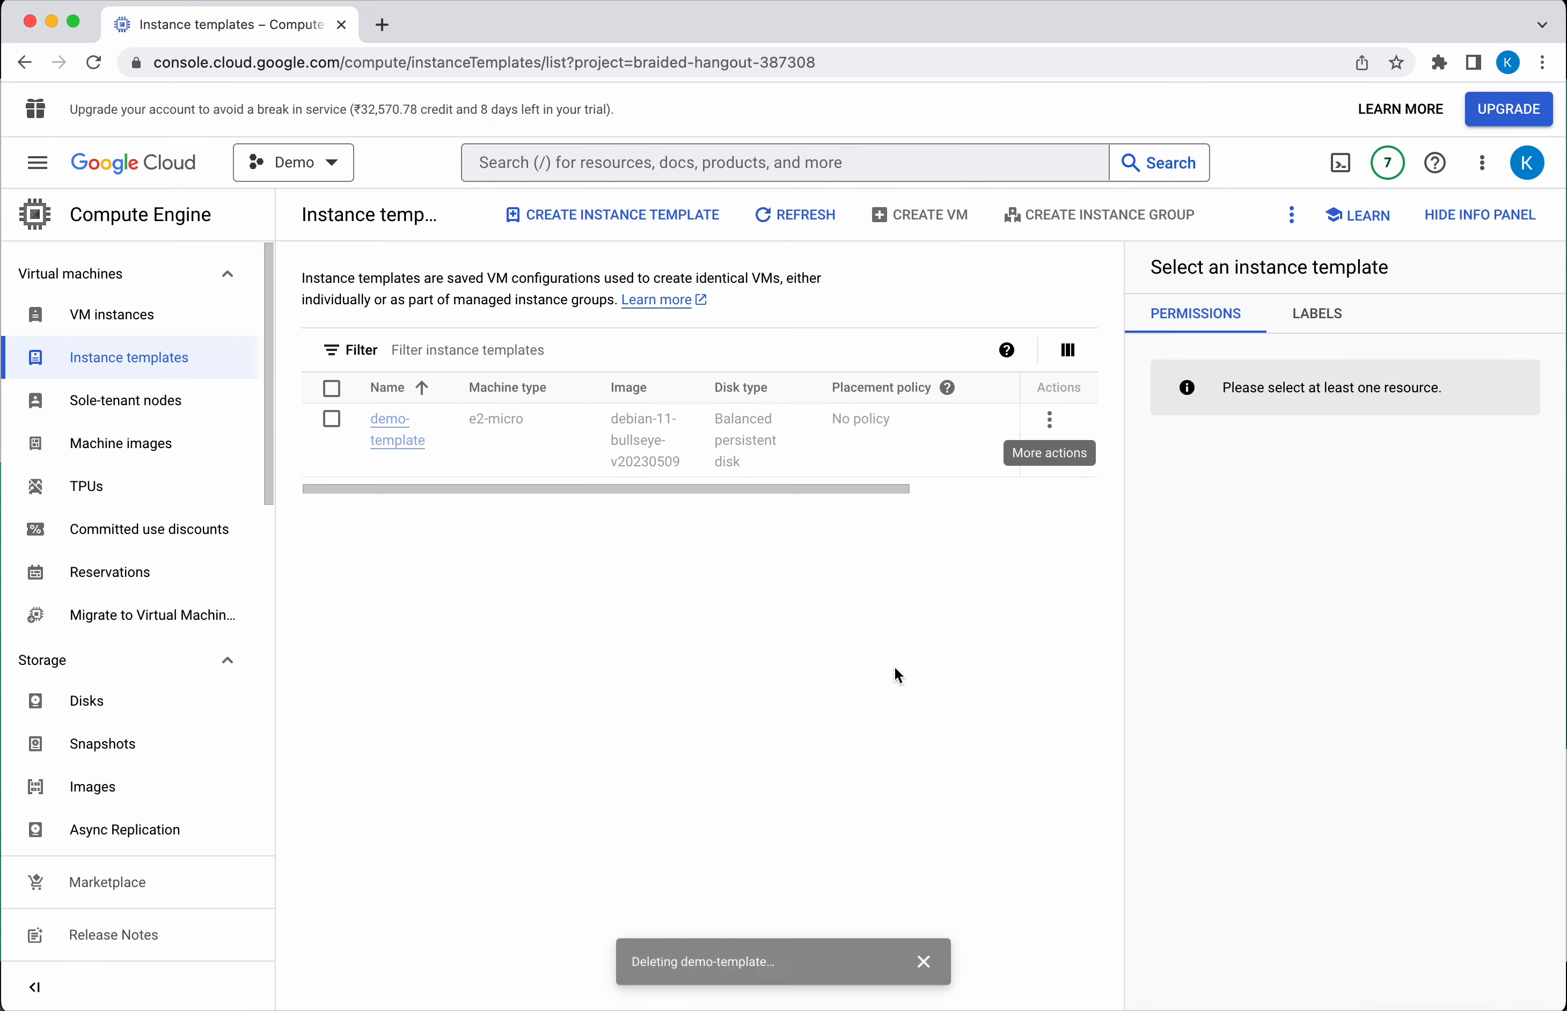